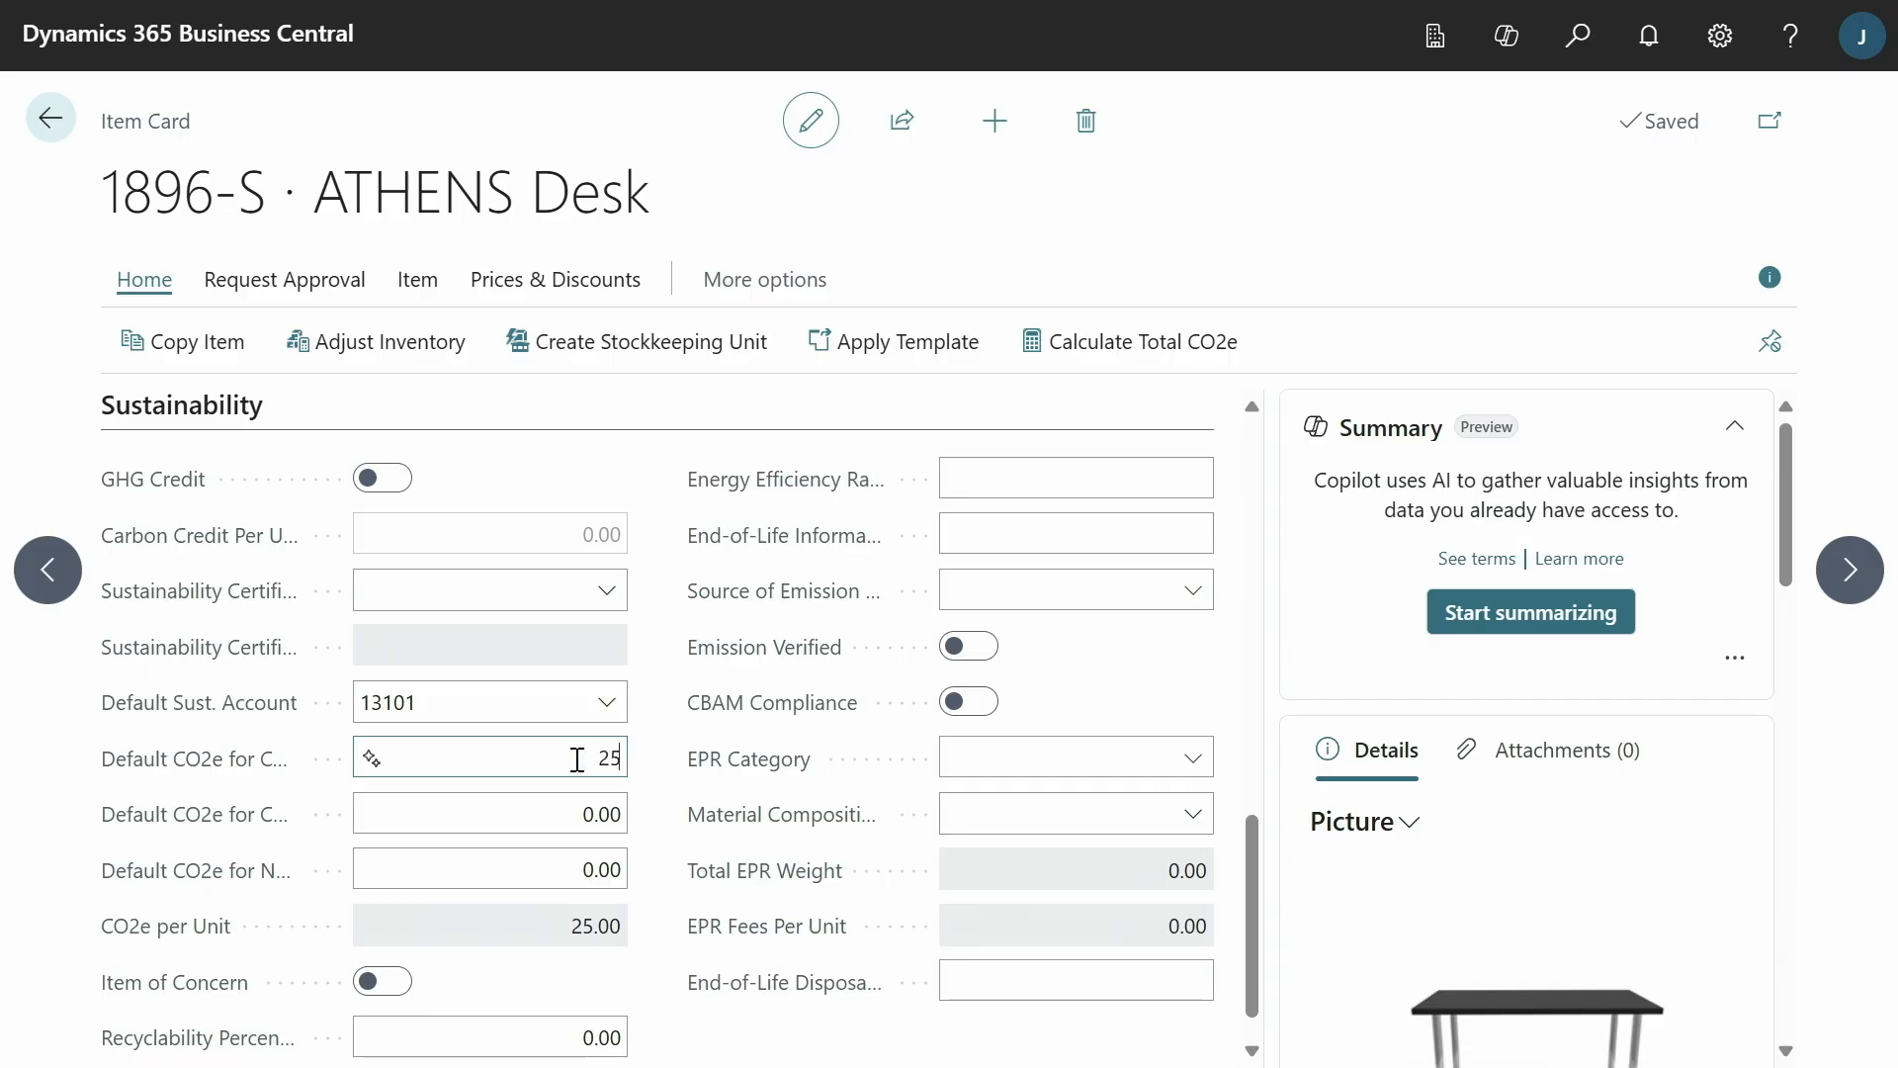
Calculate the total CO2e for item 1896-S ATHENS Desk and close its item card
{"action": "left_click", "coordinate": [589, 829]}
{"action": "left_click", "coordinate": [1097, 344]}
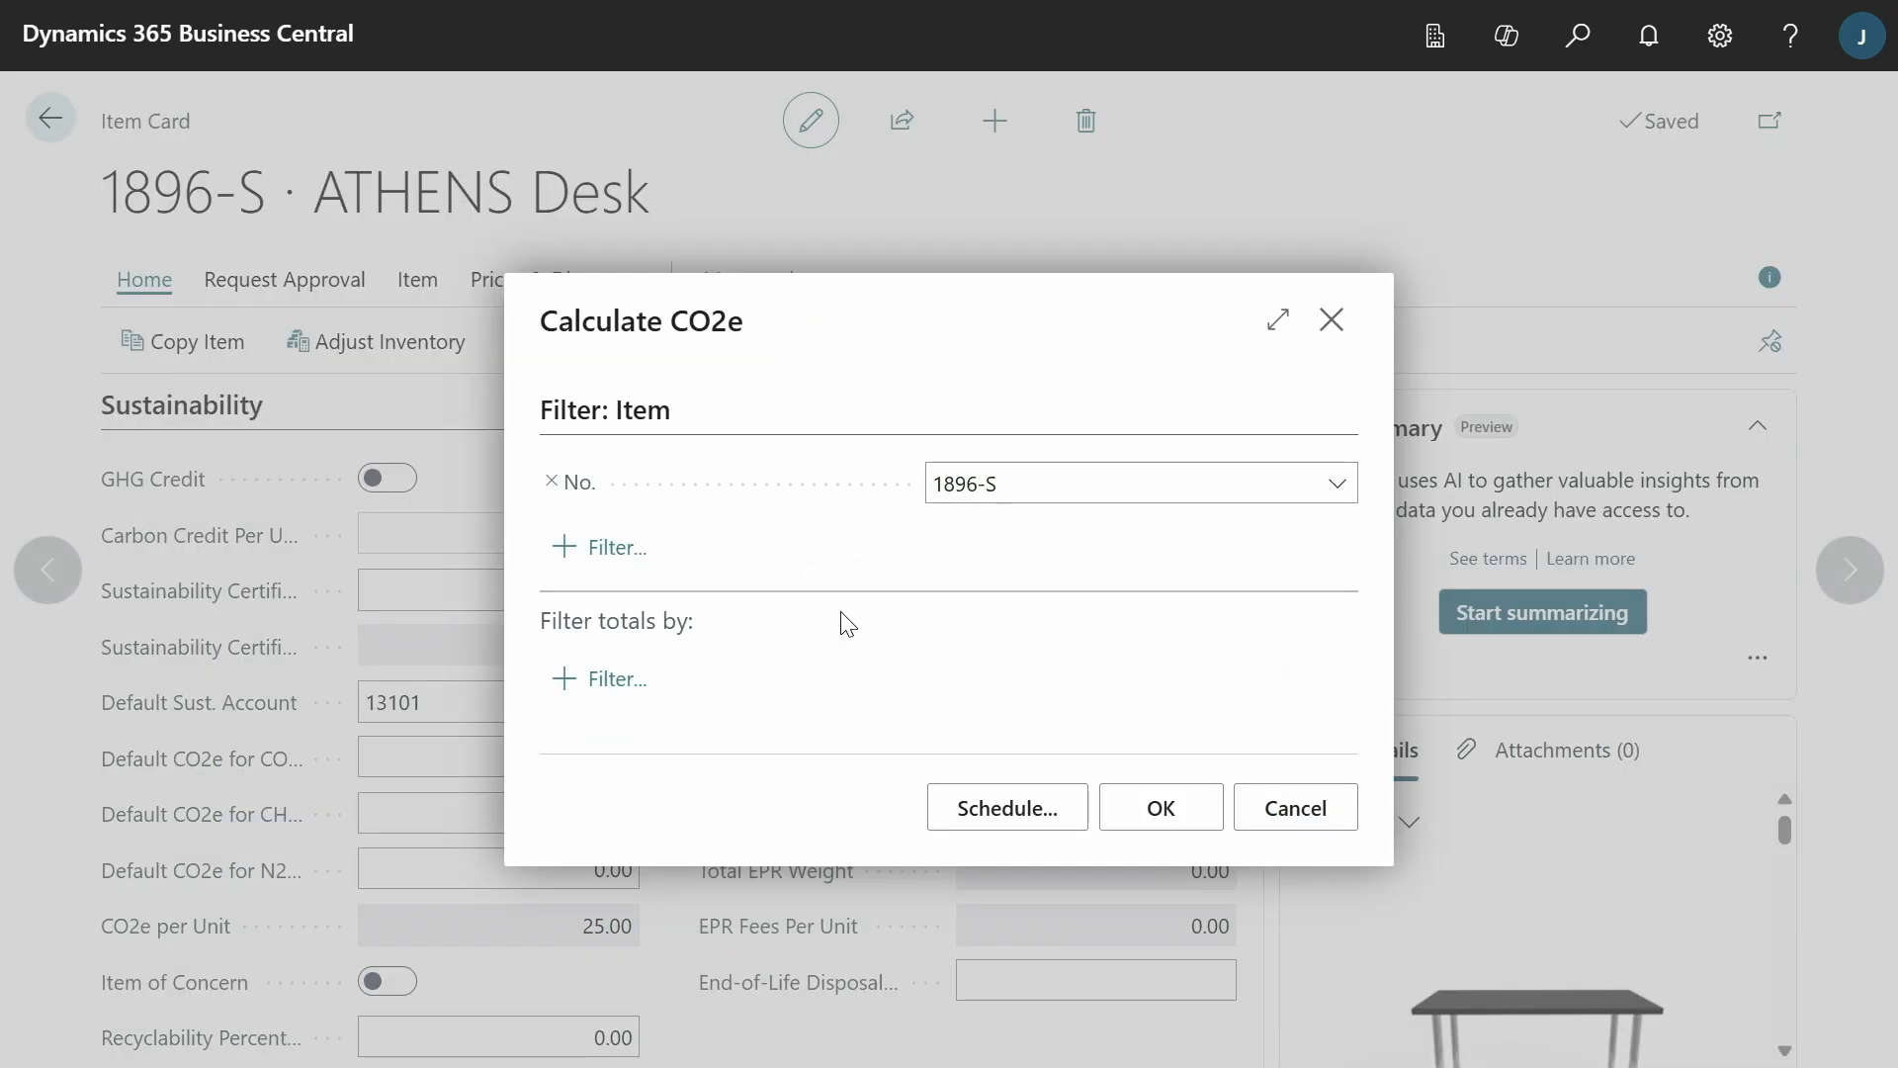
{"action": "left_click", "coordinate": [1159, 830]}
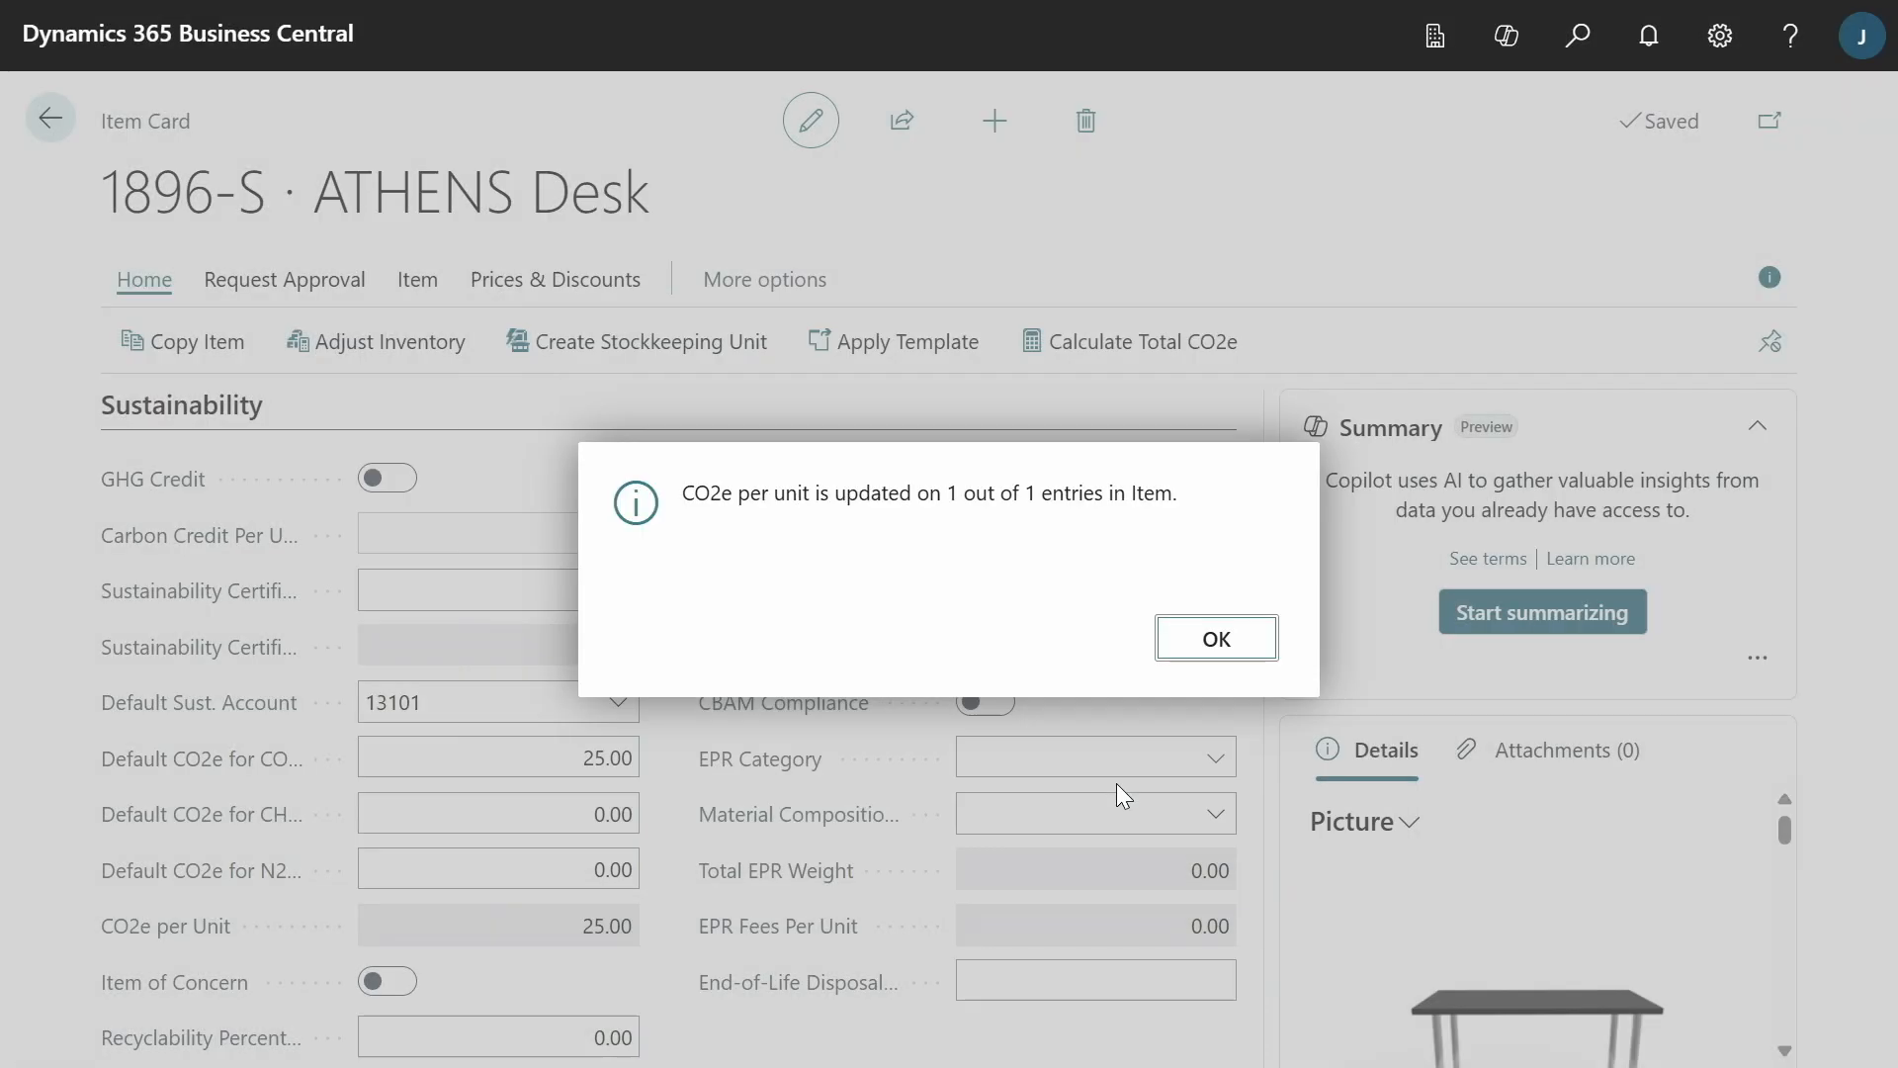
{"action": "left_click", "coordinate": [1230, 644]}
{"action": "left_click", "coordinate": [51, 119]}
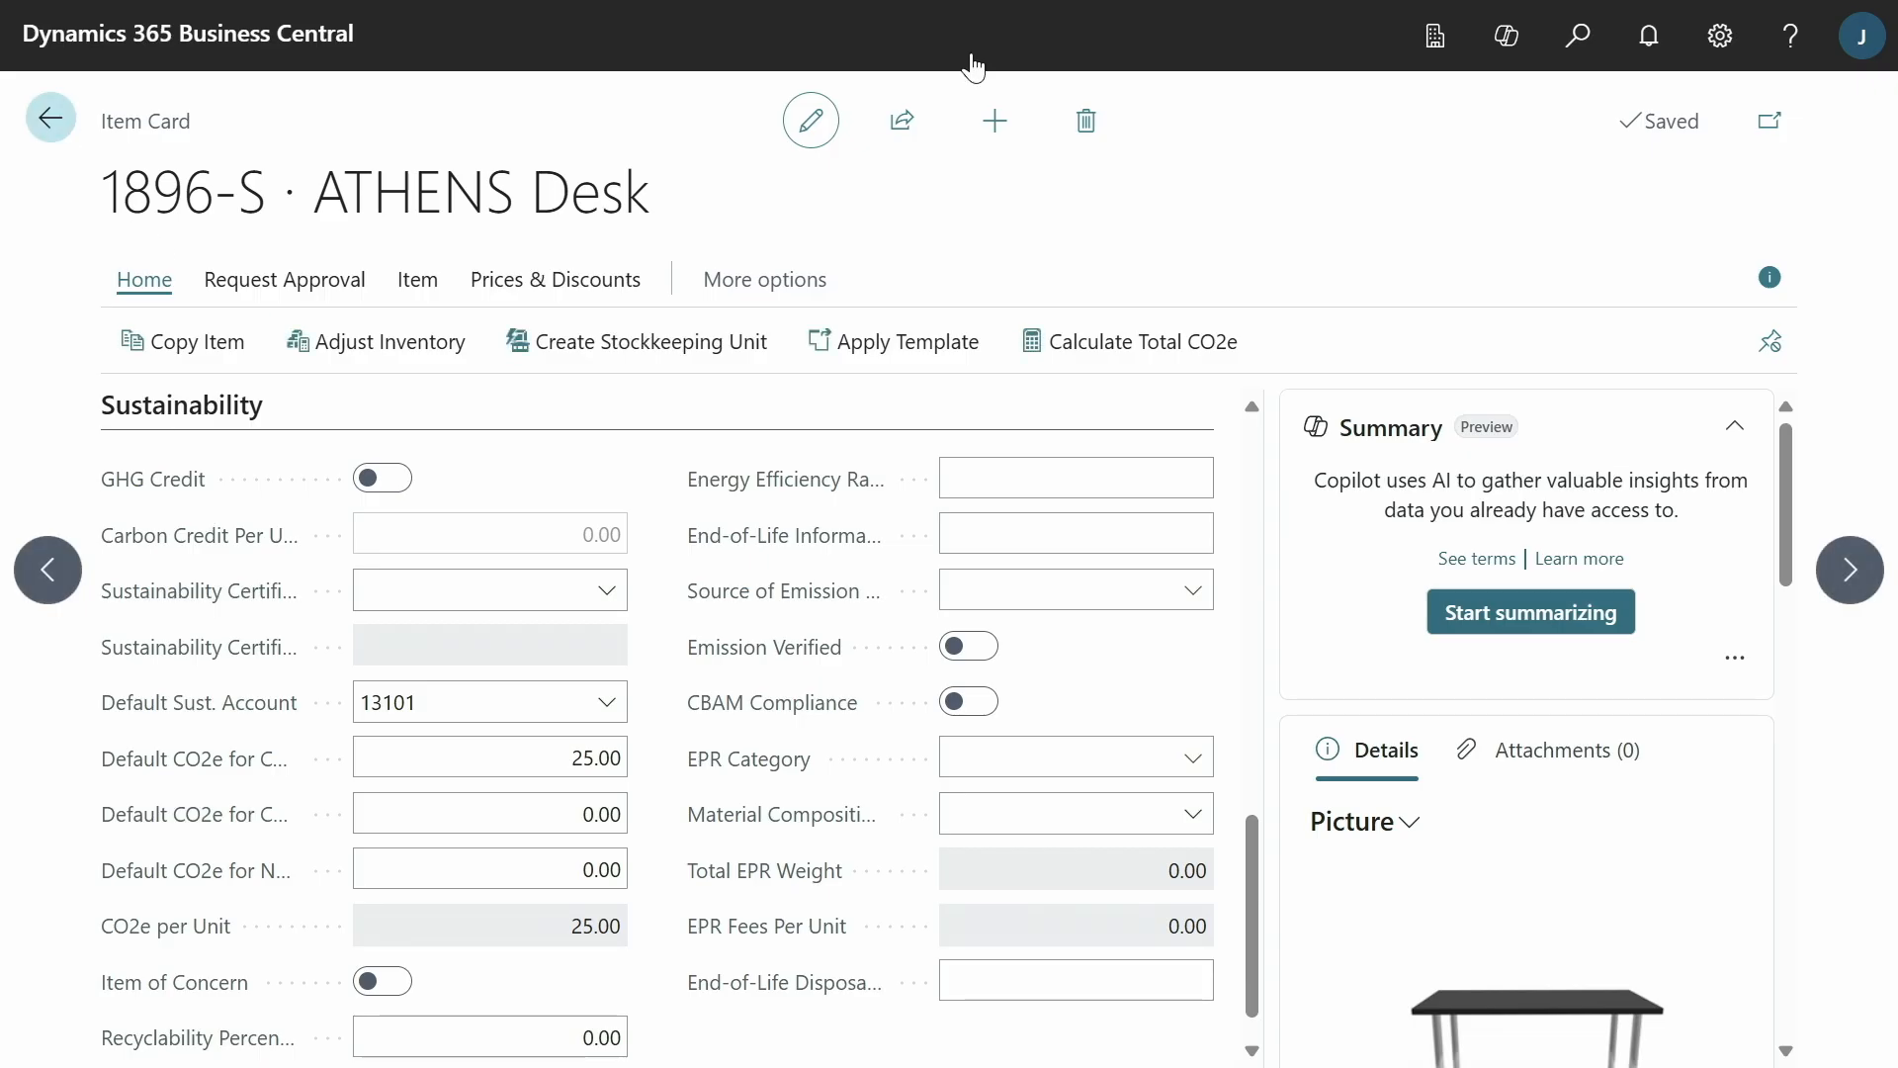
Find the Resources list and open the card of the first resource listed
{"action": "left_click", "coordinate": [1578, 37]}
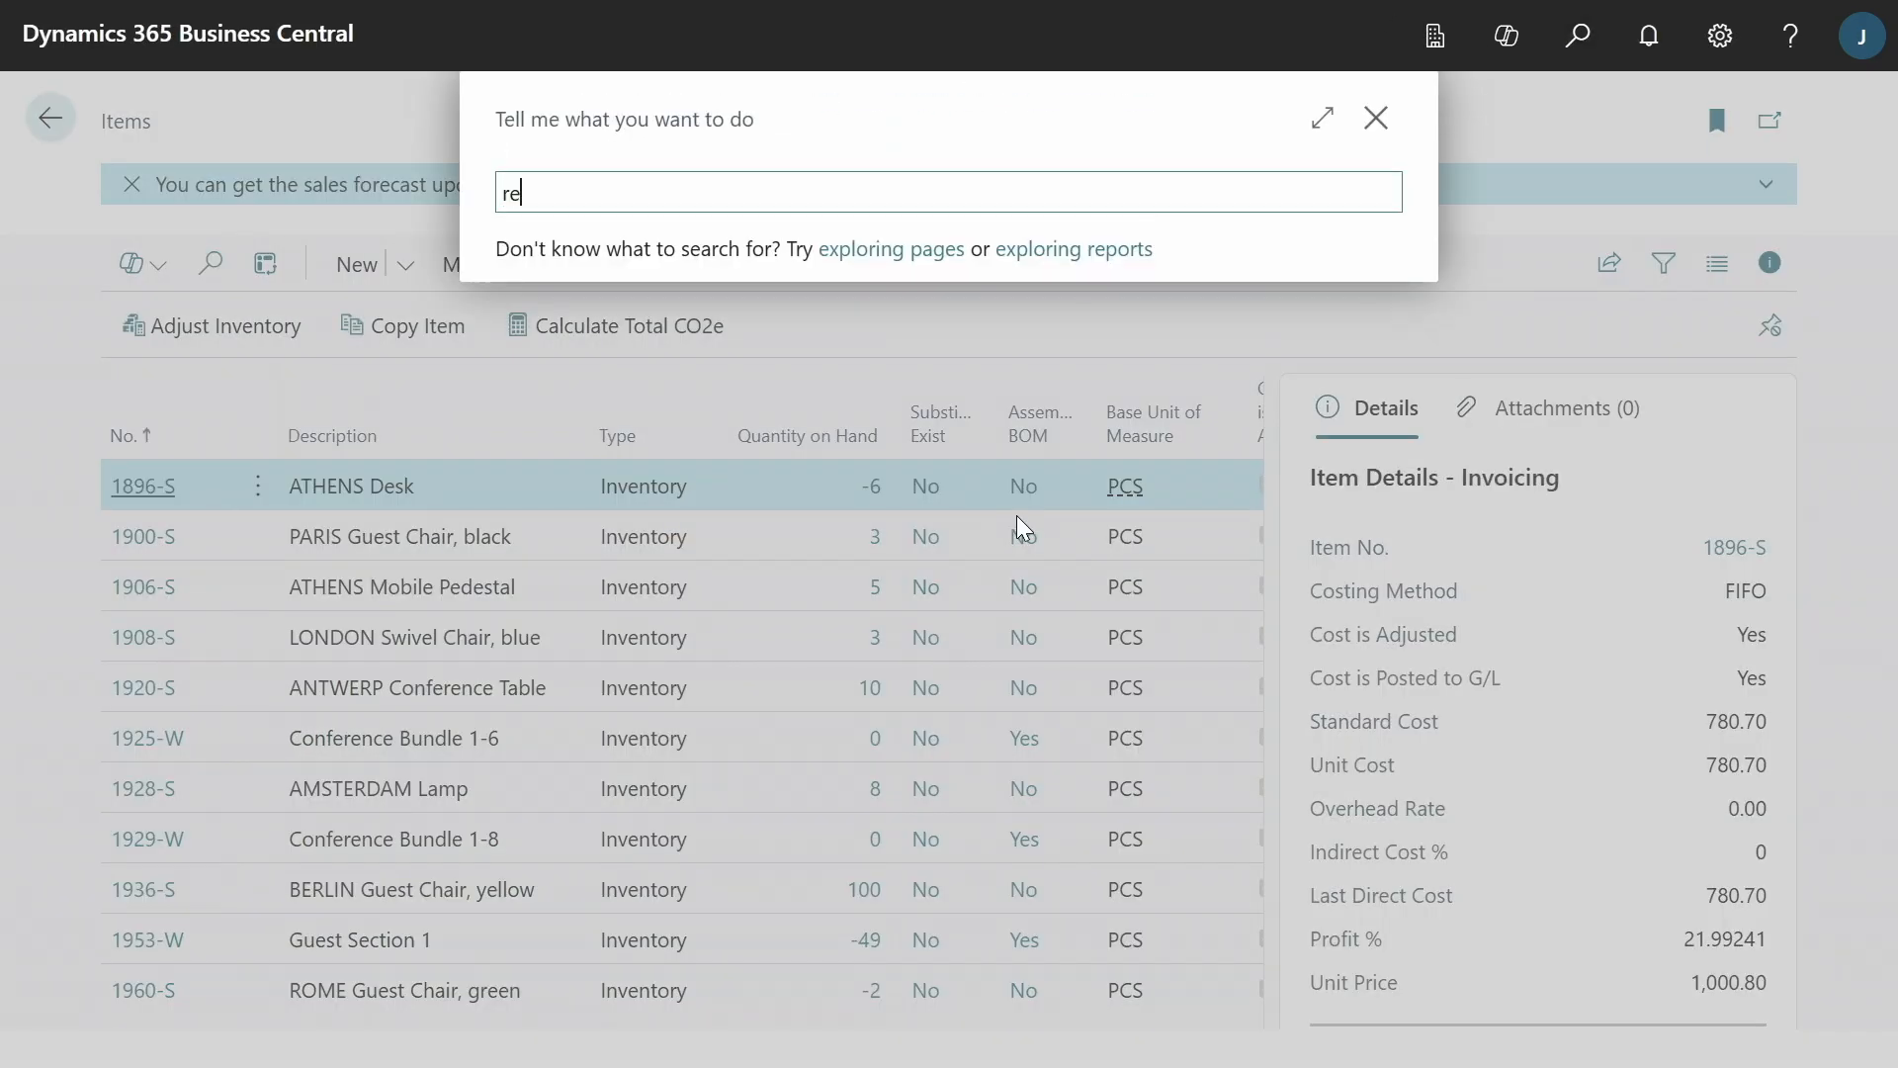
{"action": "type", "text": "resources"}
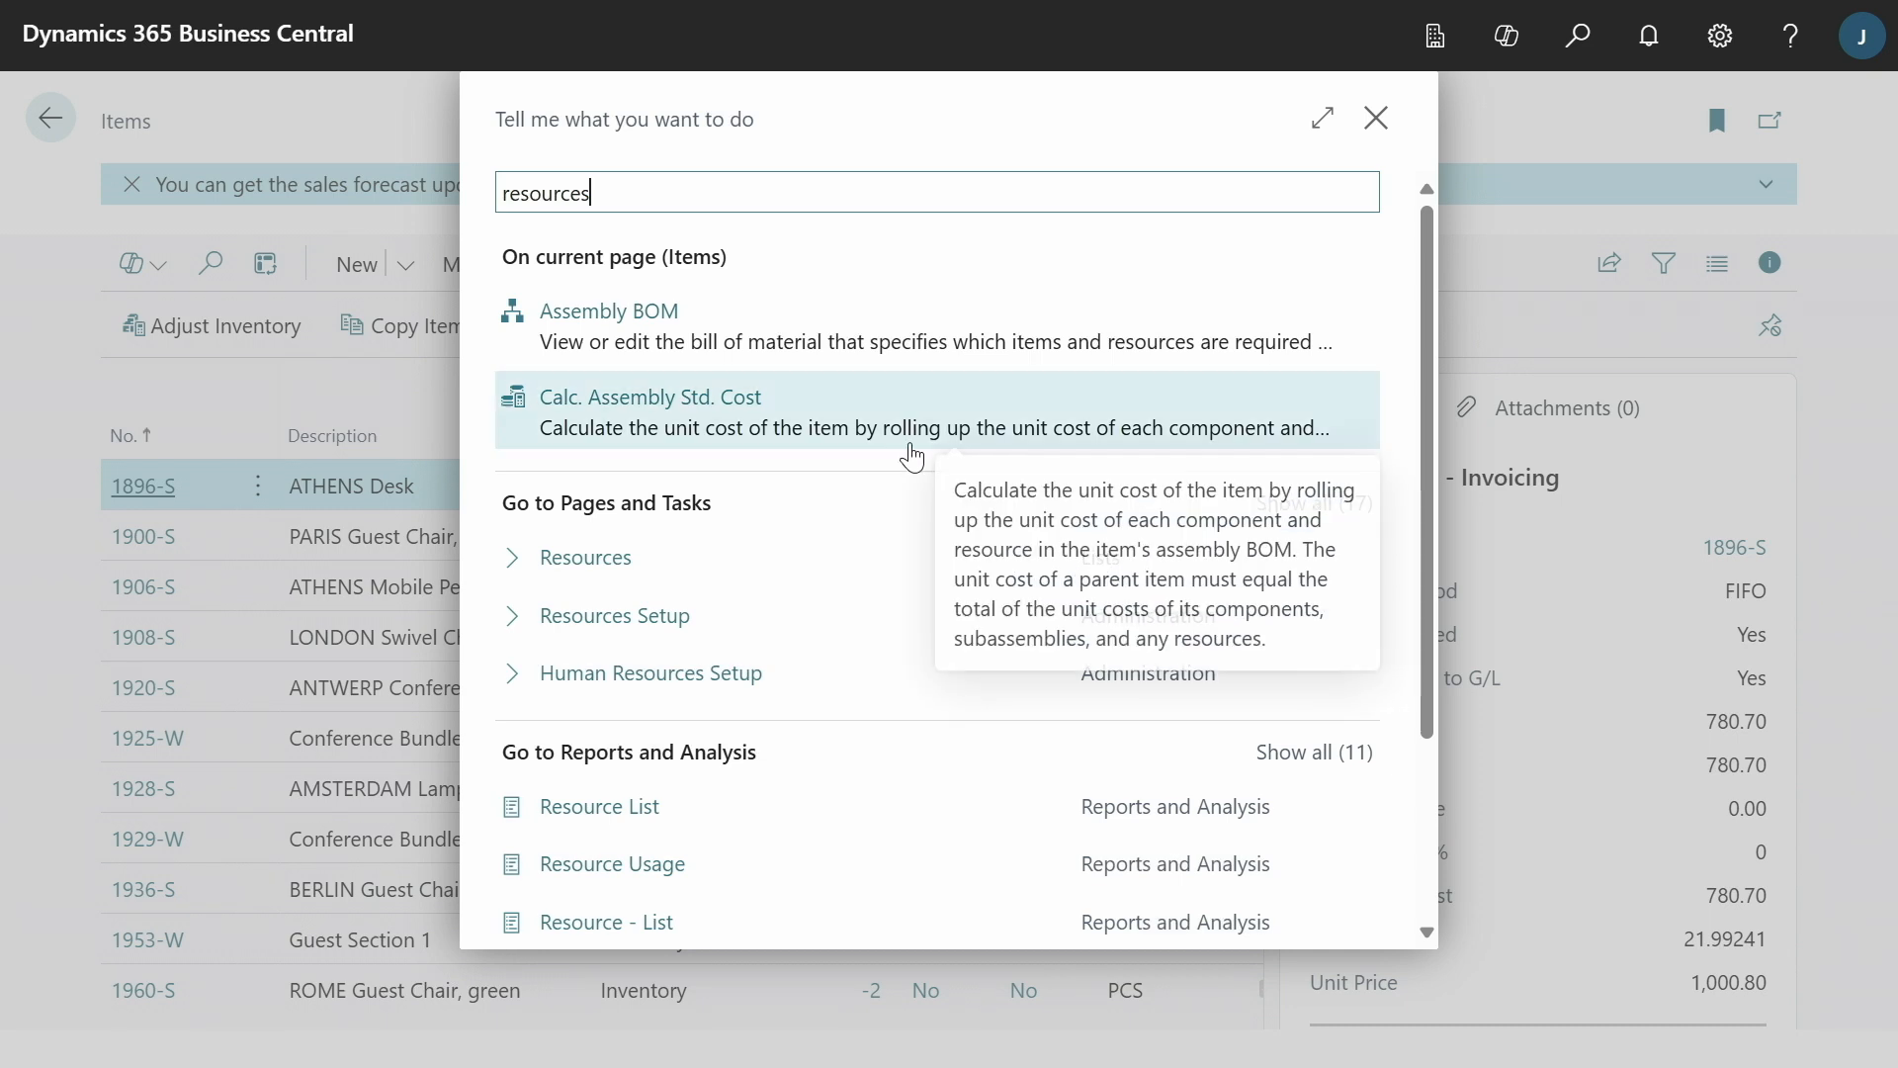
{"action": "left_click", "coordinate": [591, 557]}
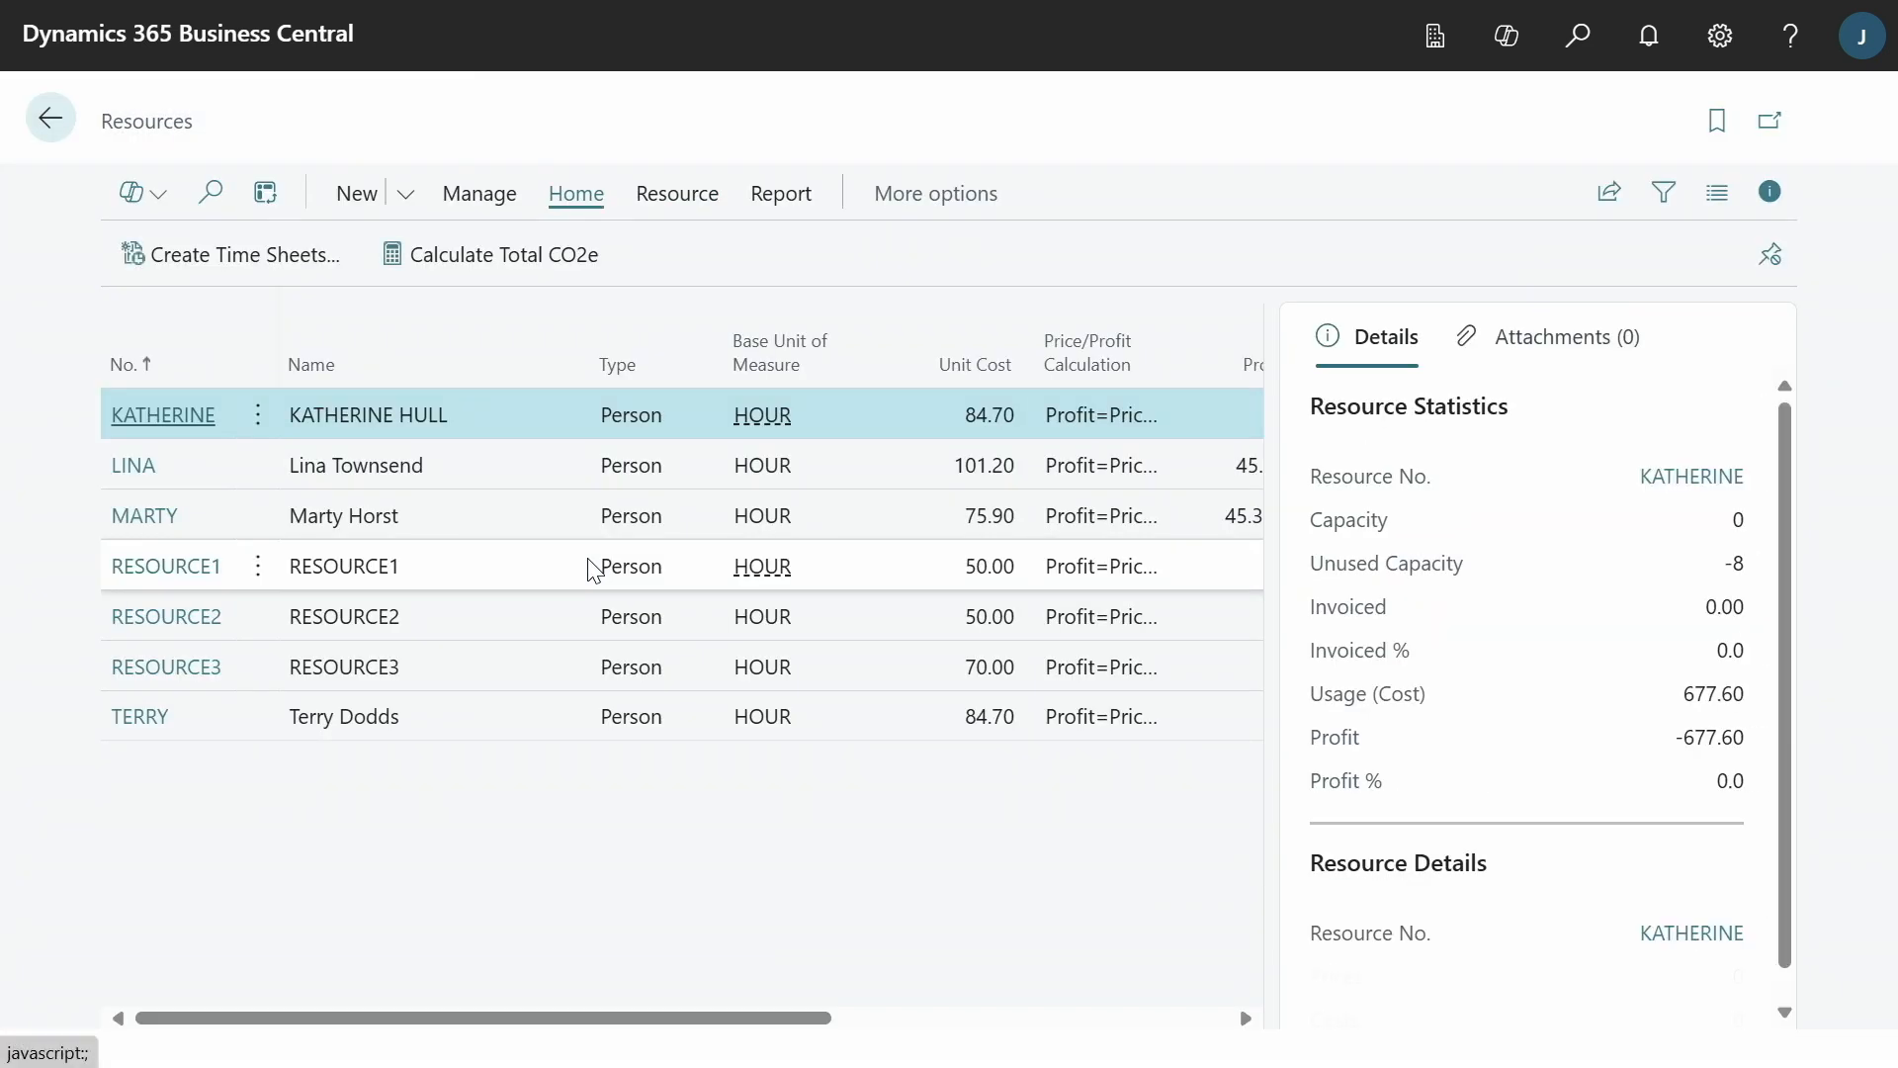
{"action": "left_click", "coordinate": [161, 415]}
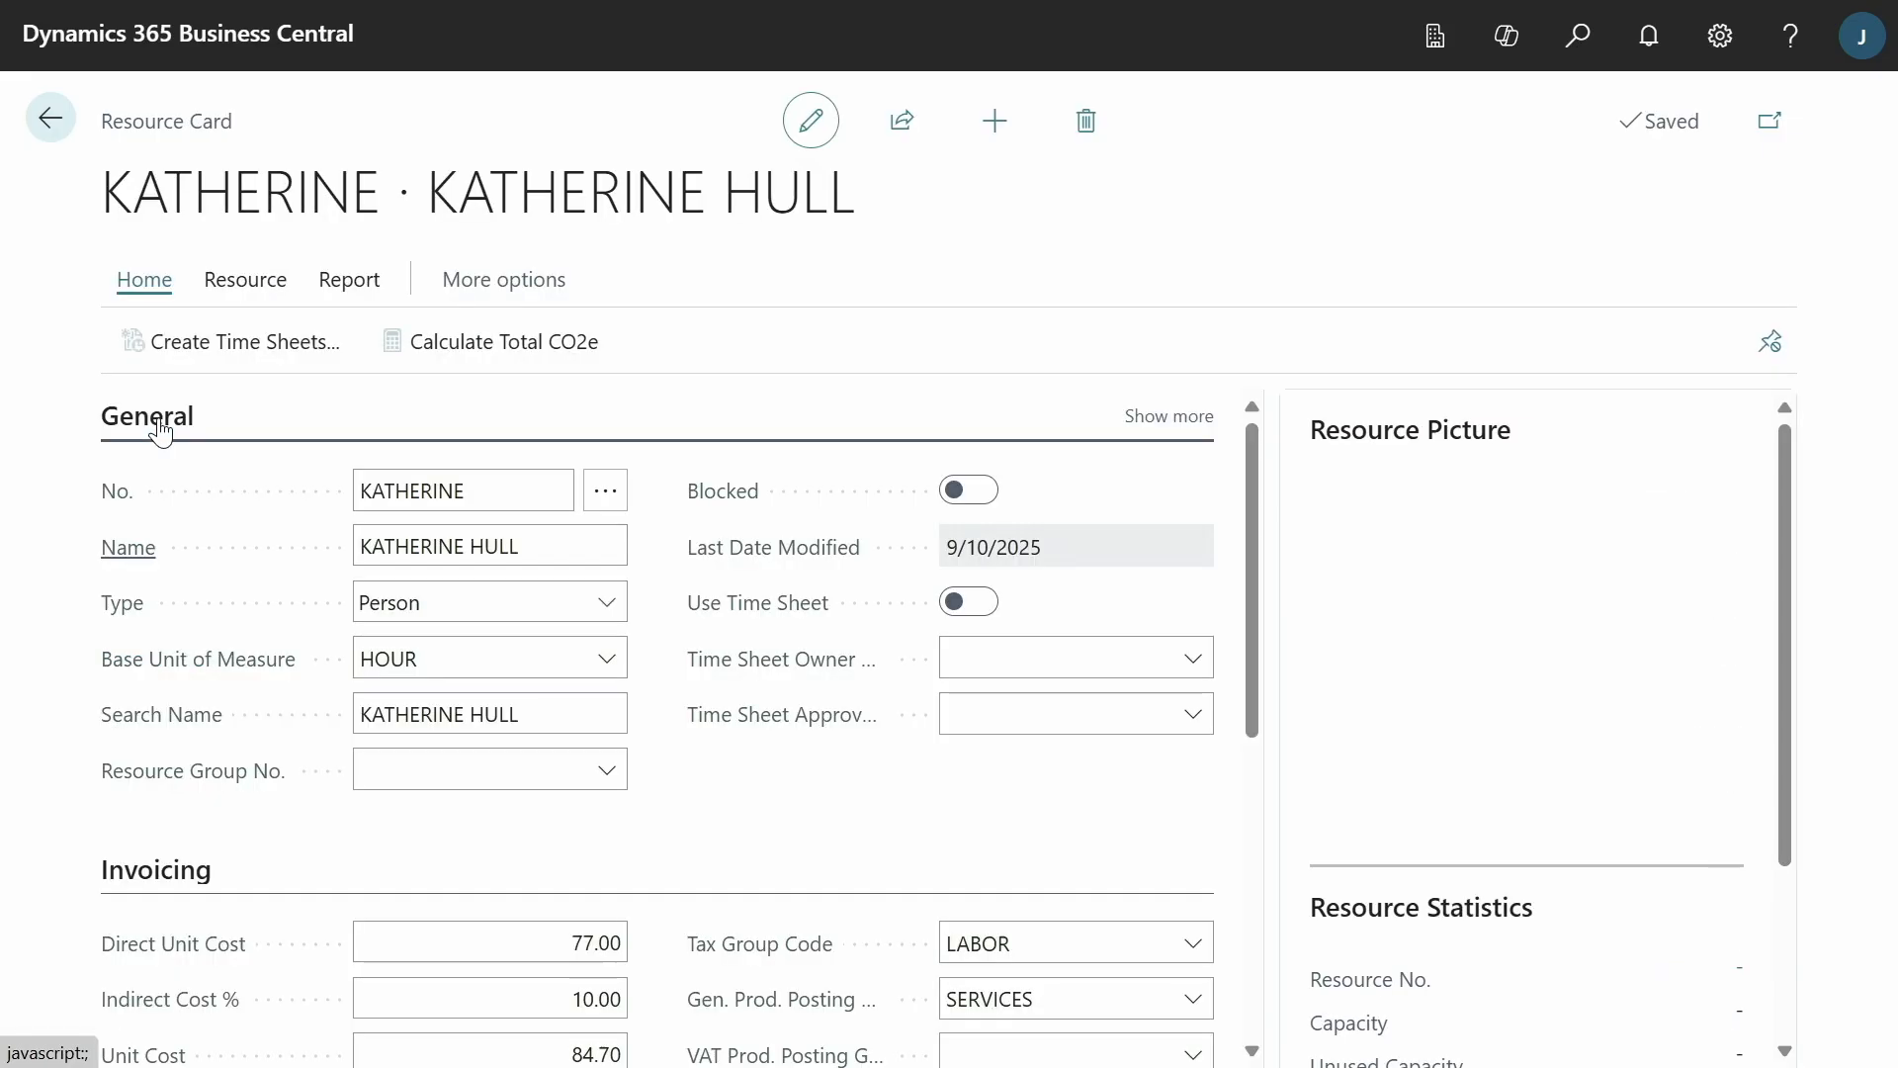
Set the resource's default sustainability account to 13101 and its default CO2e for CO2 to 3
{"action": "scroll", "coordinate": [374, 628], "scroll_direction": "down", "scroll_amount": 5}
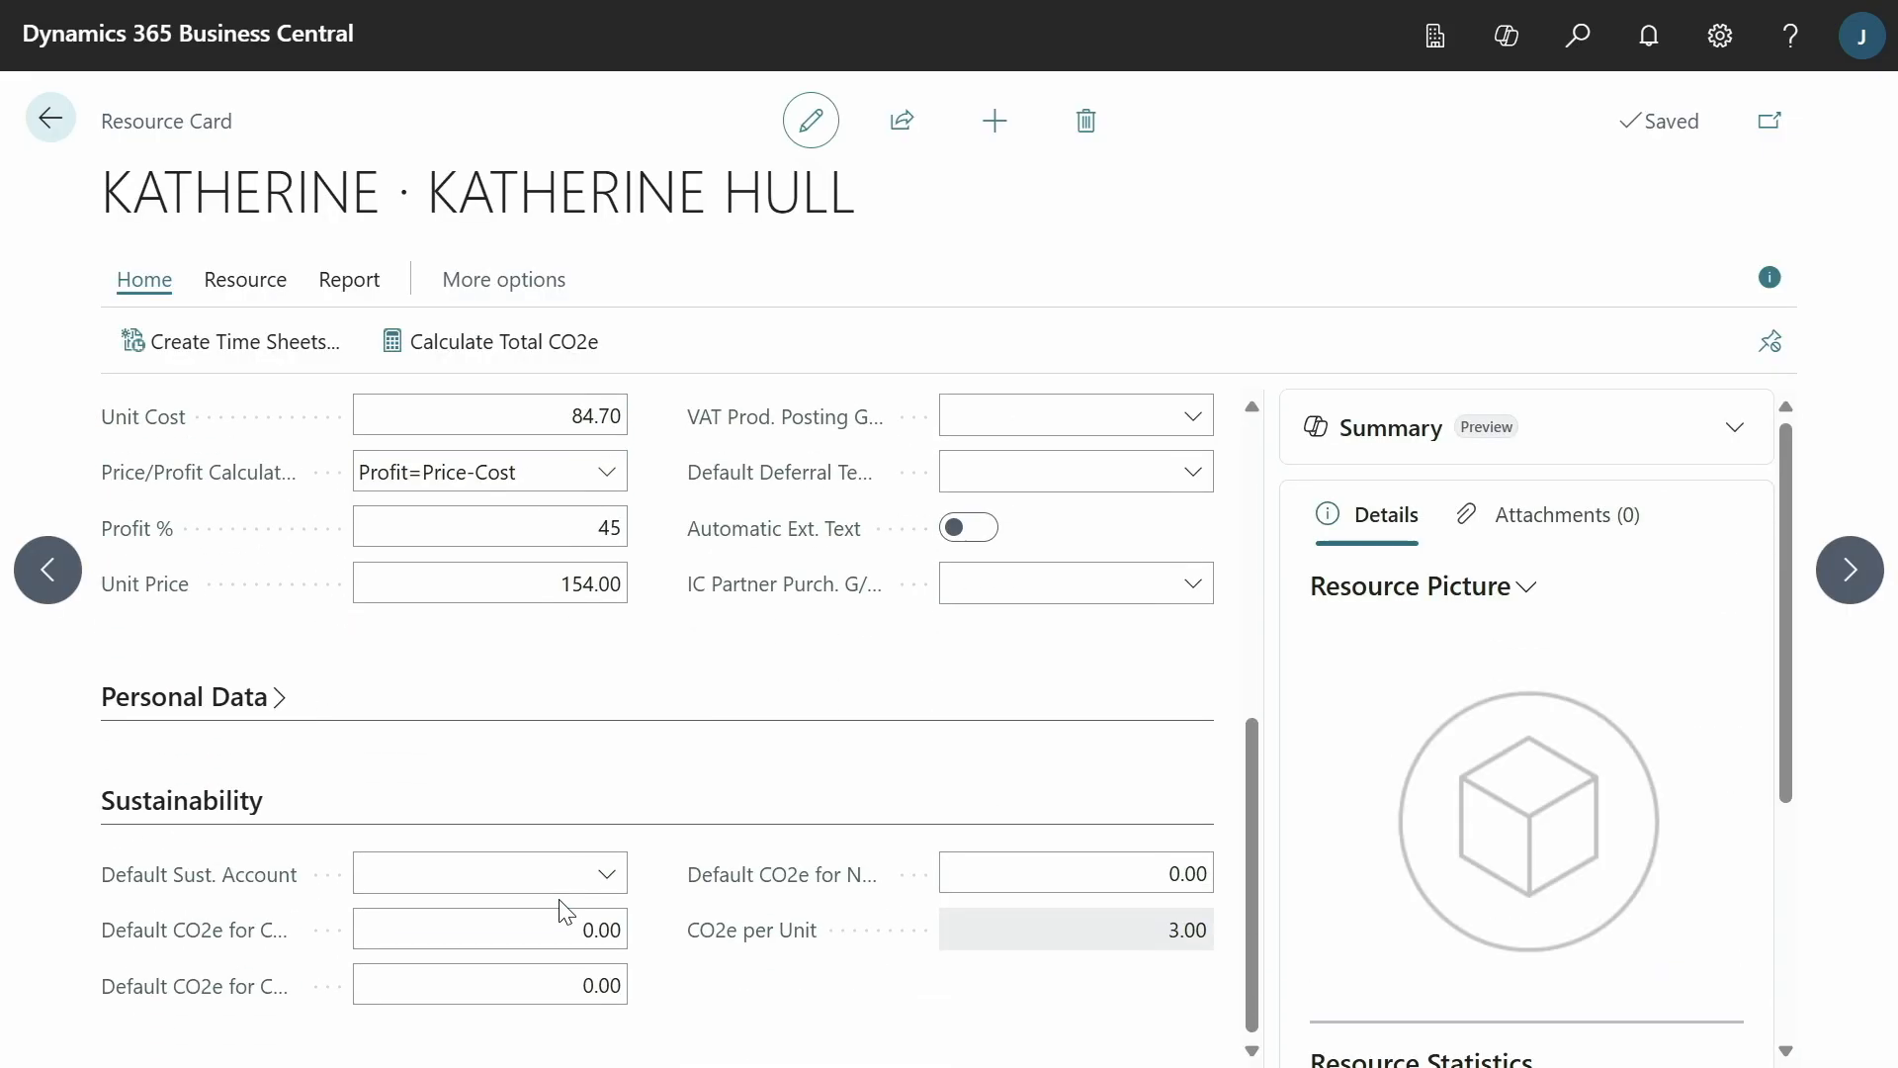
{"action": "left_click", "coordinate": [514, 874]}
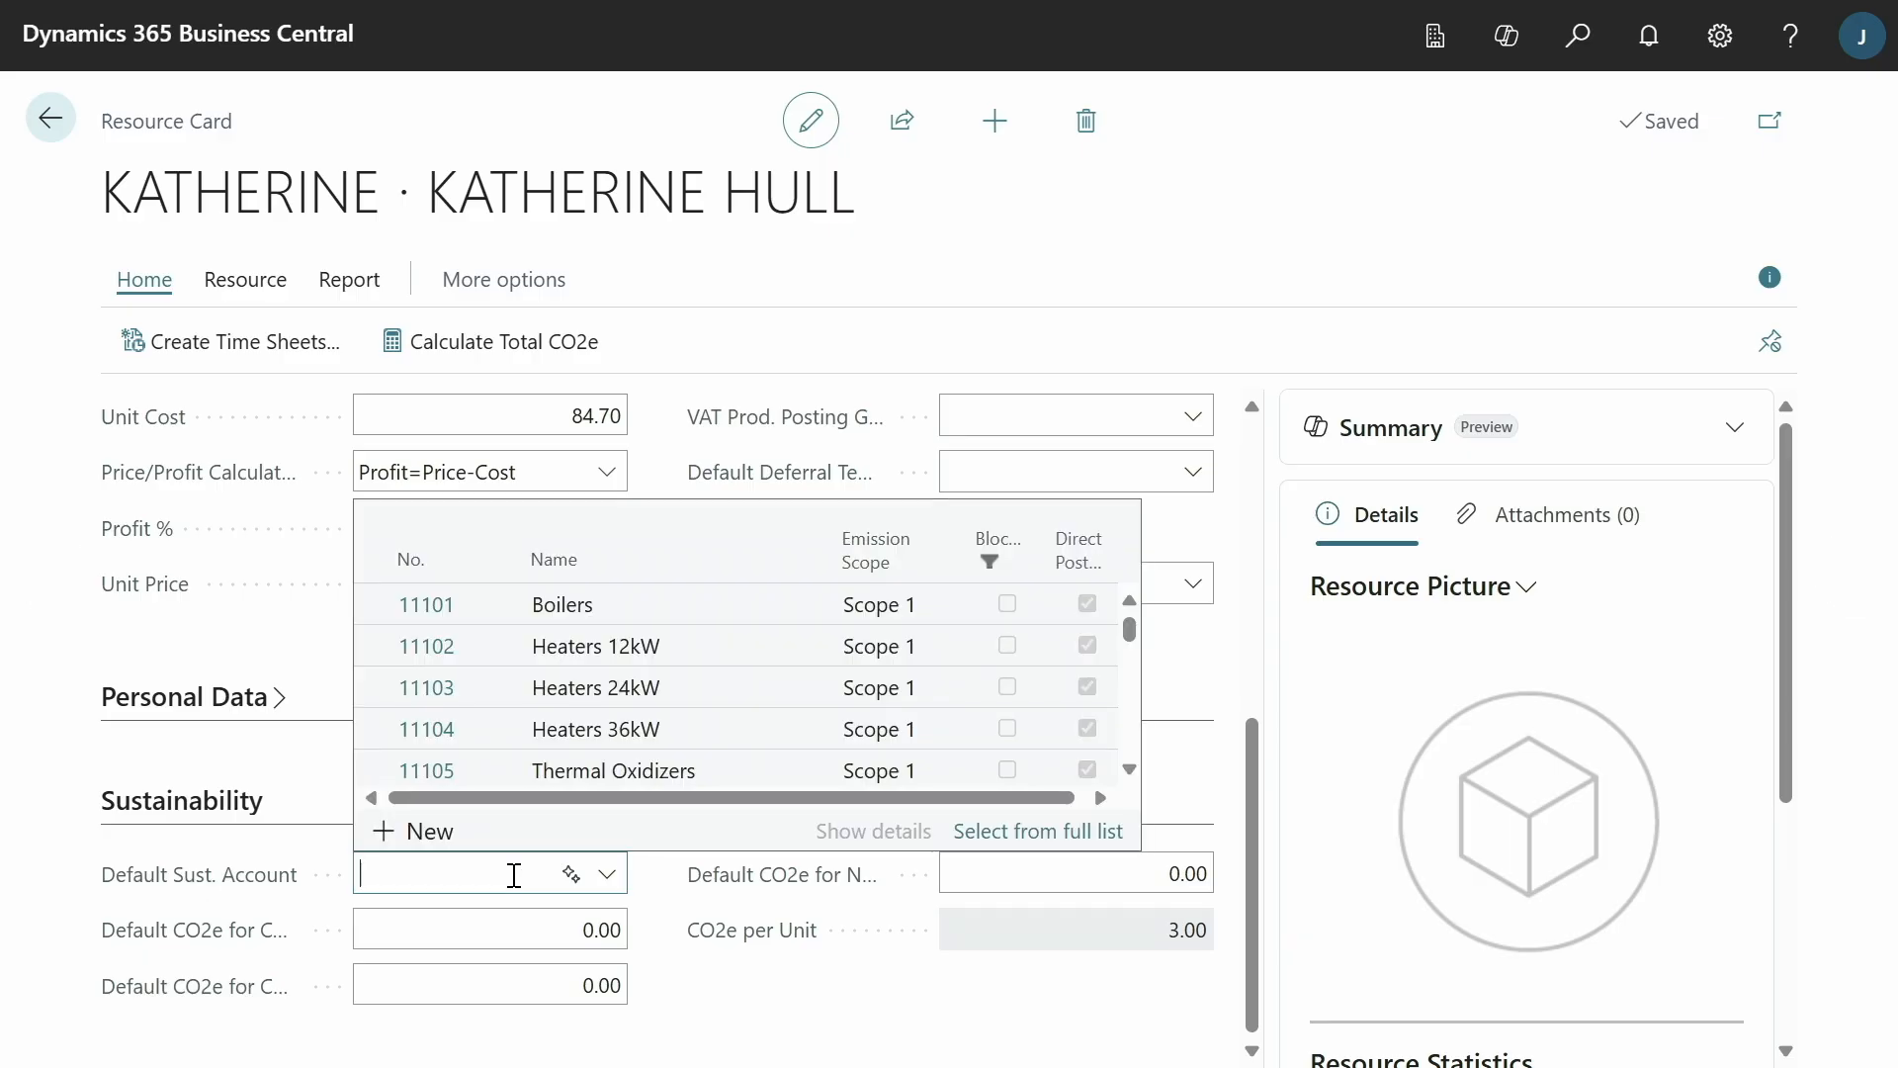
{"action": "type", "text": "13"}
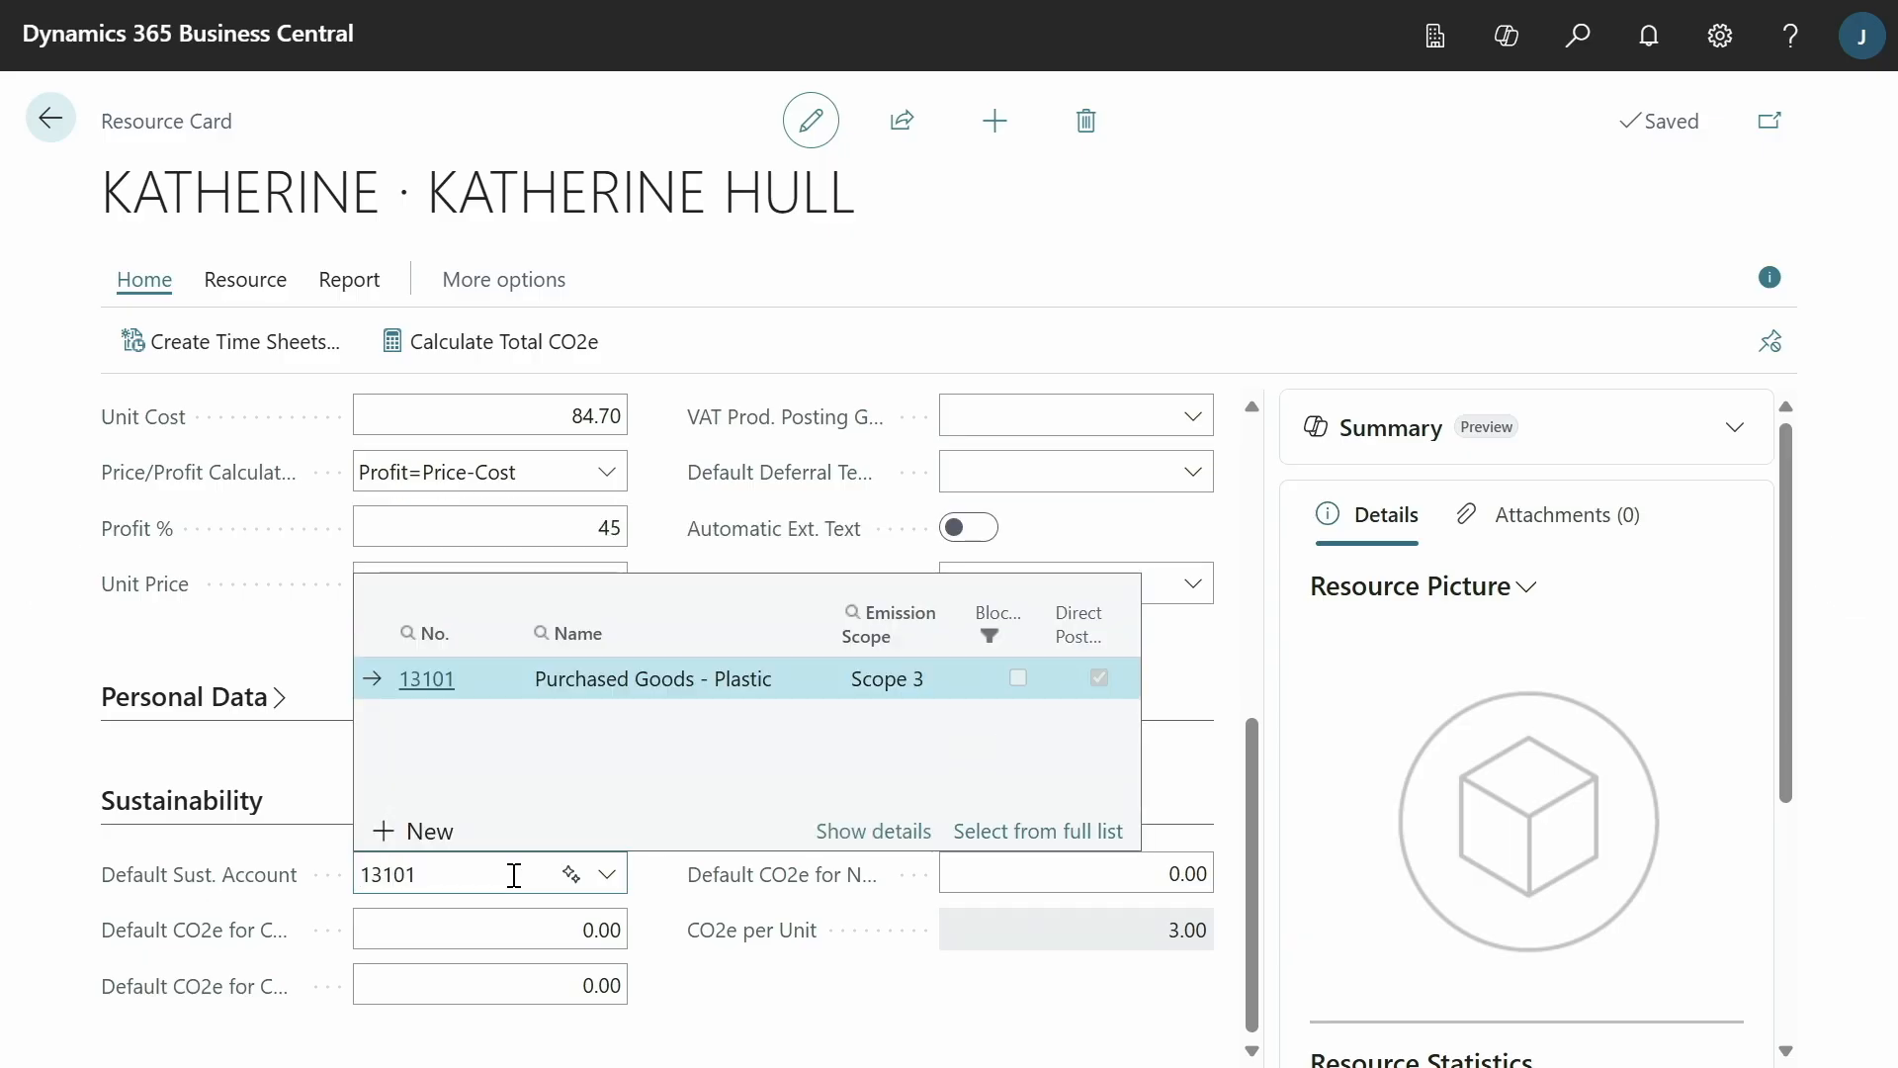
{"action": "type", "text": "101"}
{"action": "key", "text": "Return"}
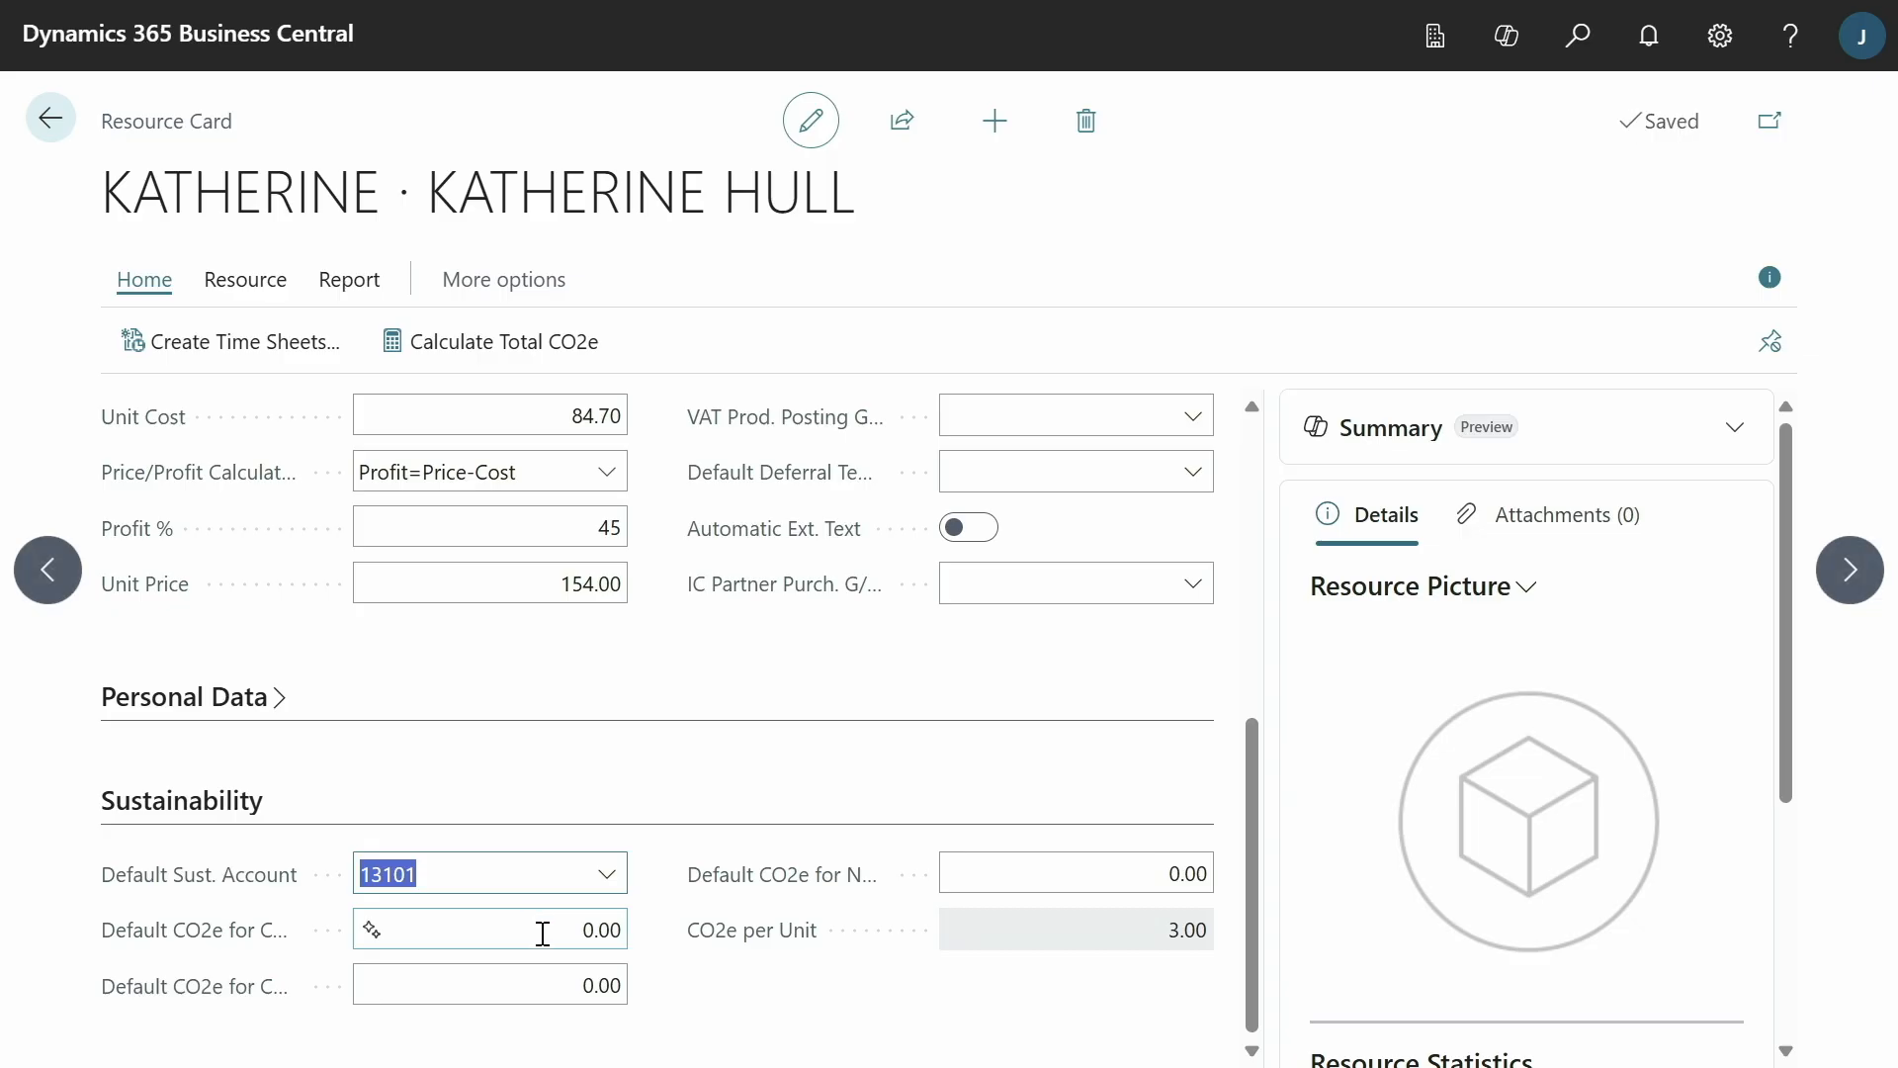
{"action": "left_click", "coordinate": [566, 939]}
{"action": "type", "text": "3"}
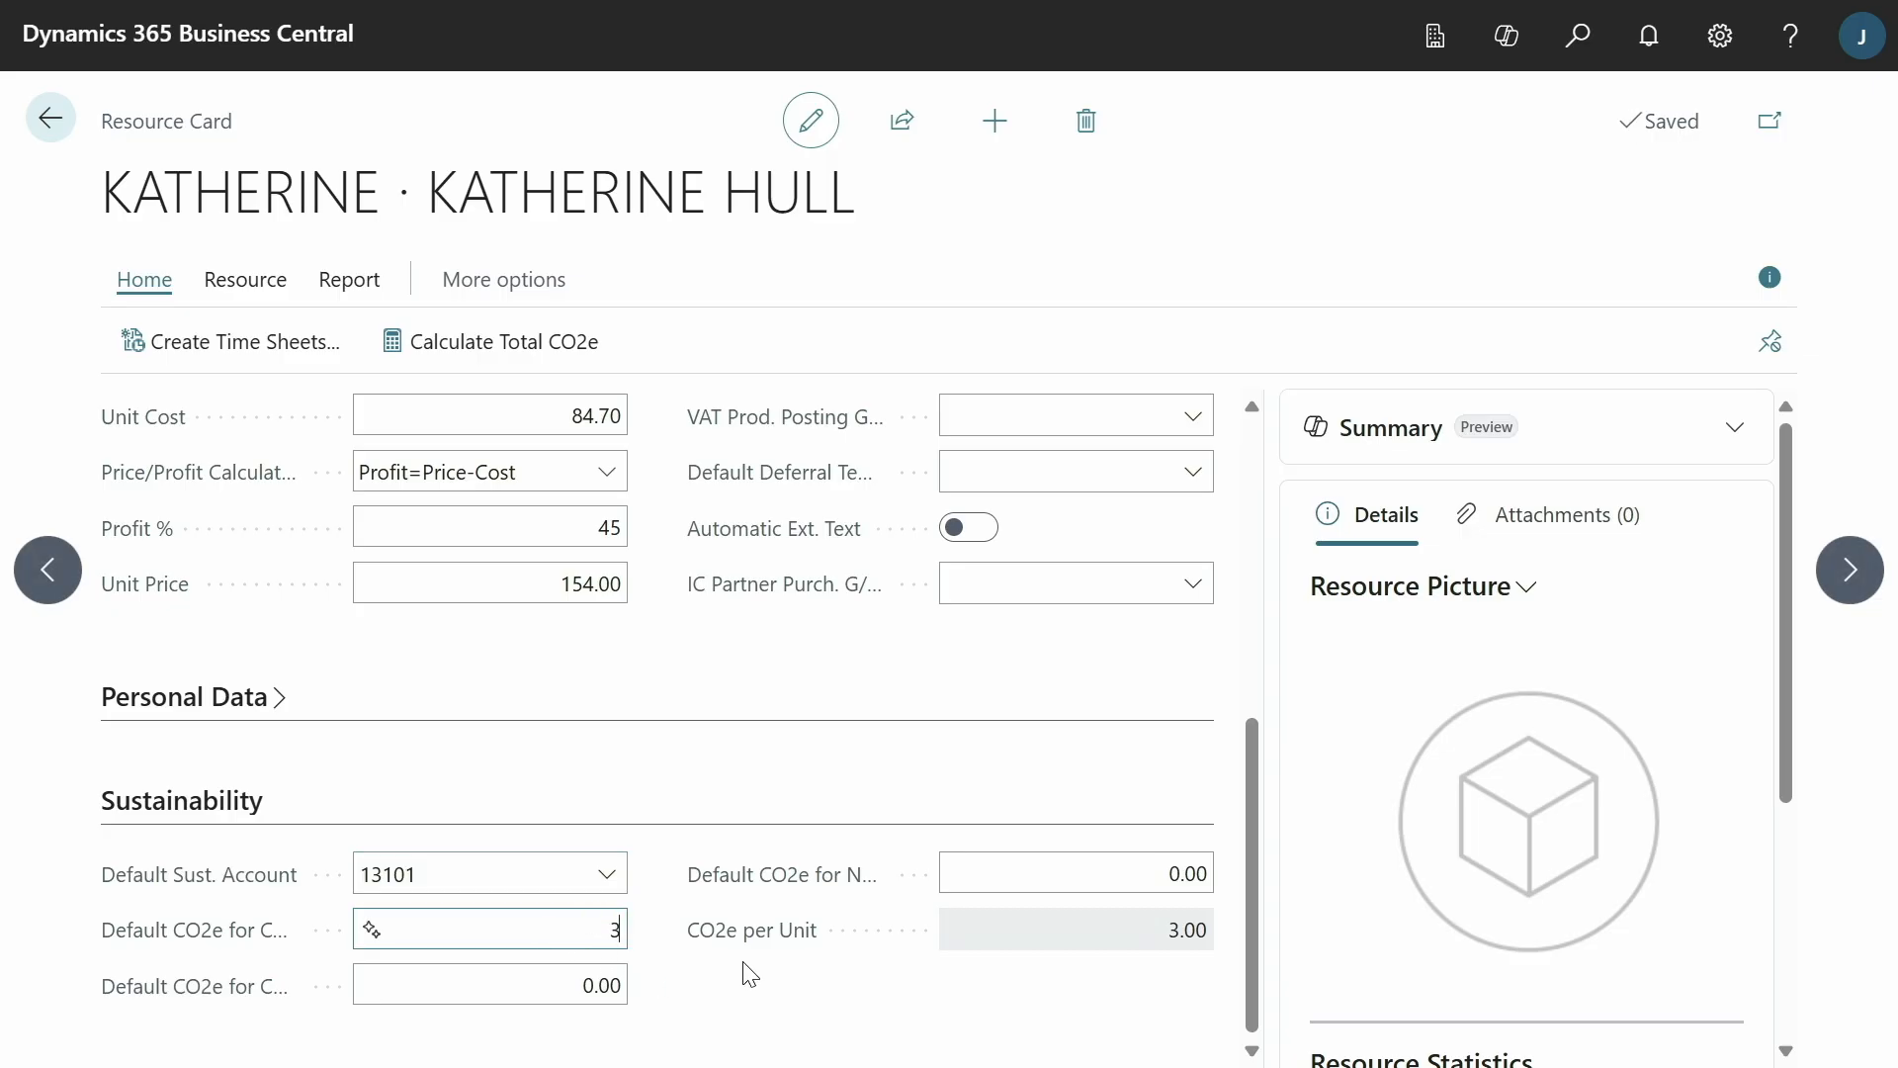
Calculate the total CO2e for this resource and close its card
{"action": "left_click", "coordinate": [501, 352]}
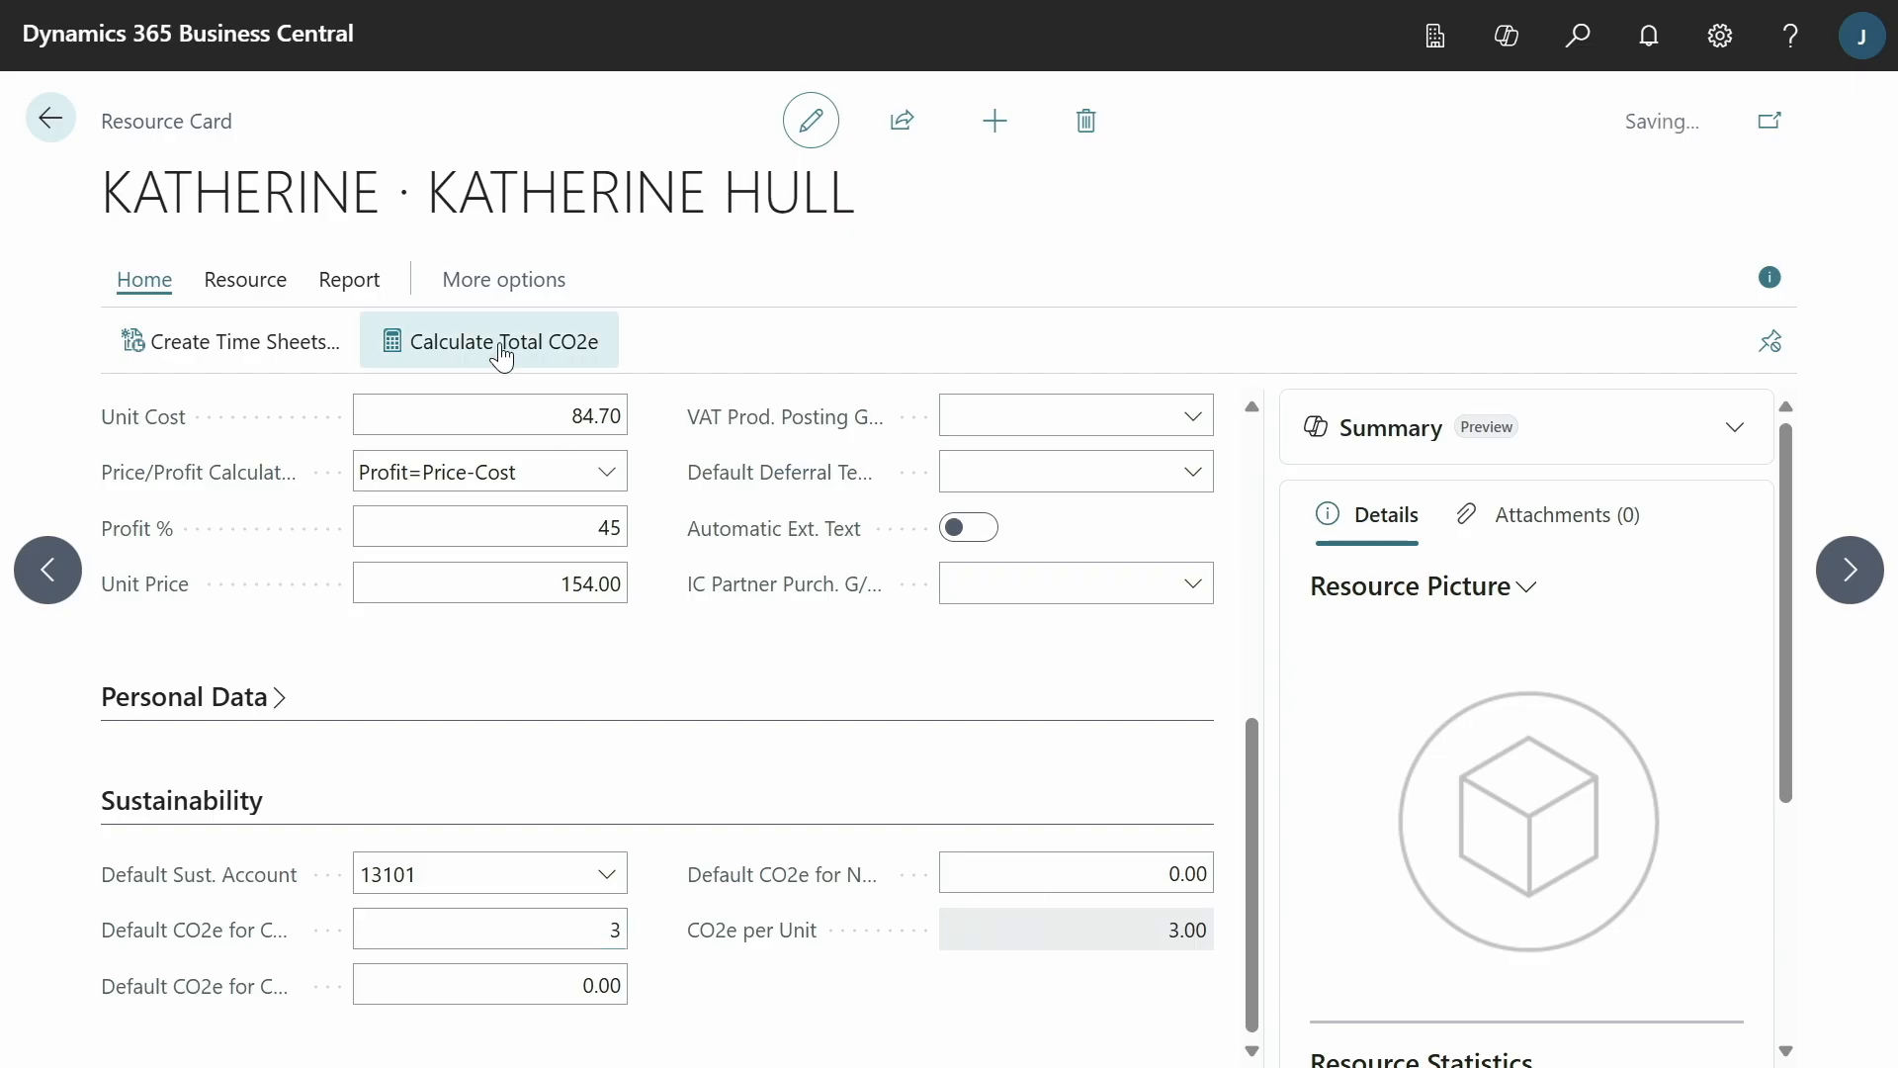
{"action": "left_click", "coordinate": [1189, 833]}
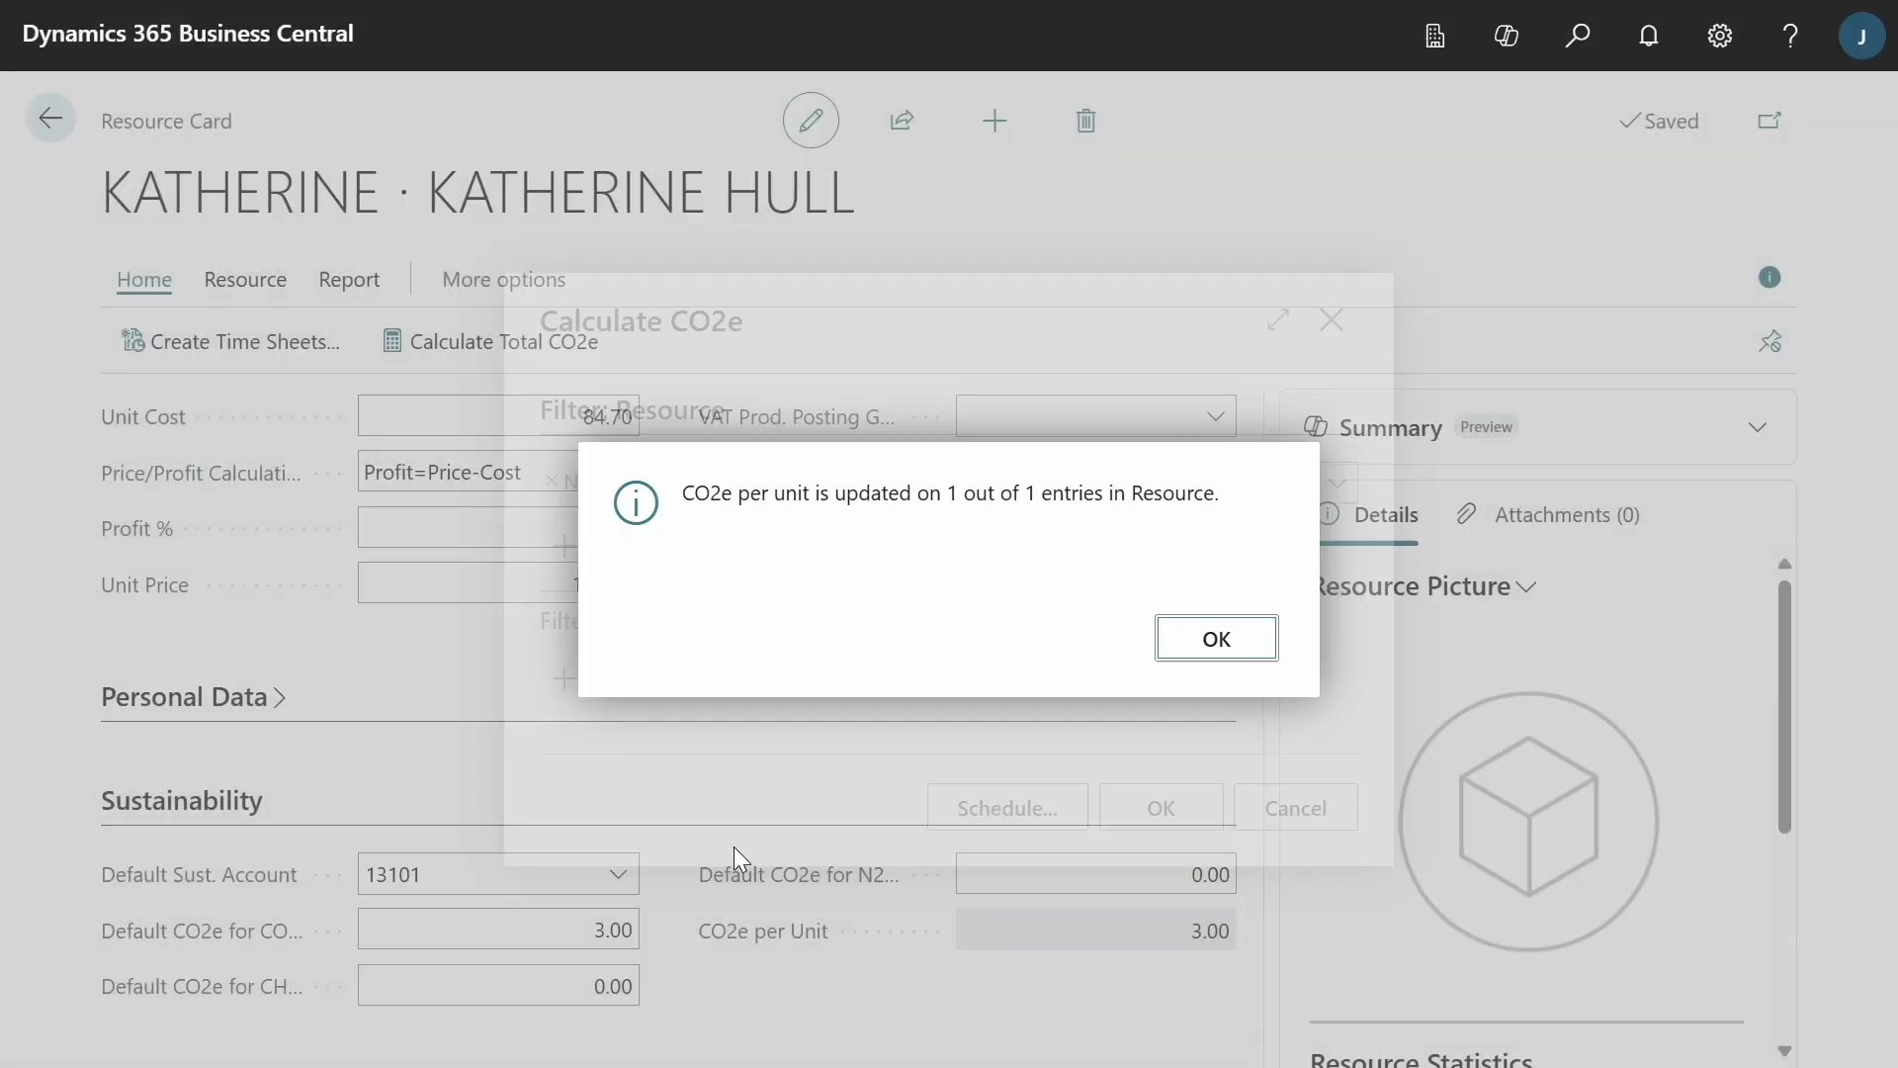
{"action": "left_click", "coordinate": [1236, 649]}
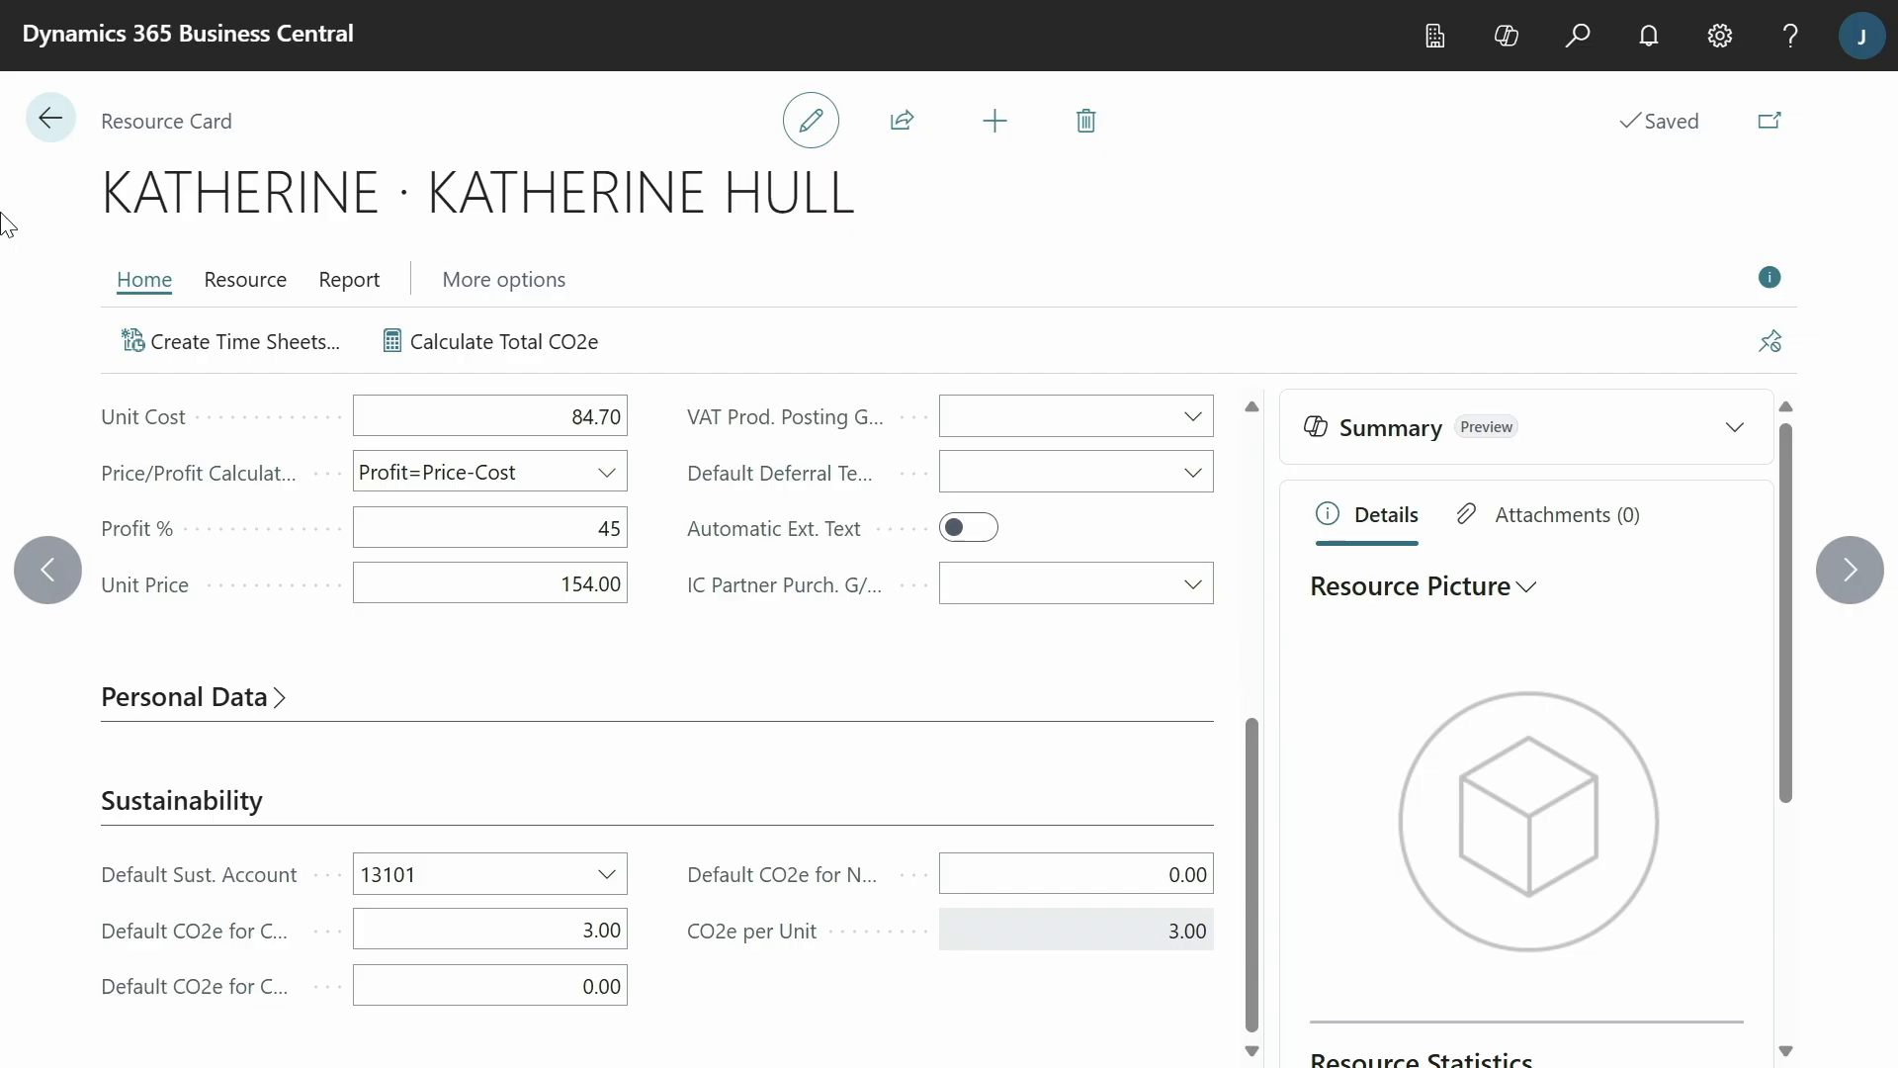
{"action": "left_click", "coordinate": [51, 119]}
Open Project Journals and start a Billable journal line with document number TEST
{"action": "left_click", "coordinate": [1580, 38]}
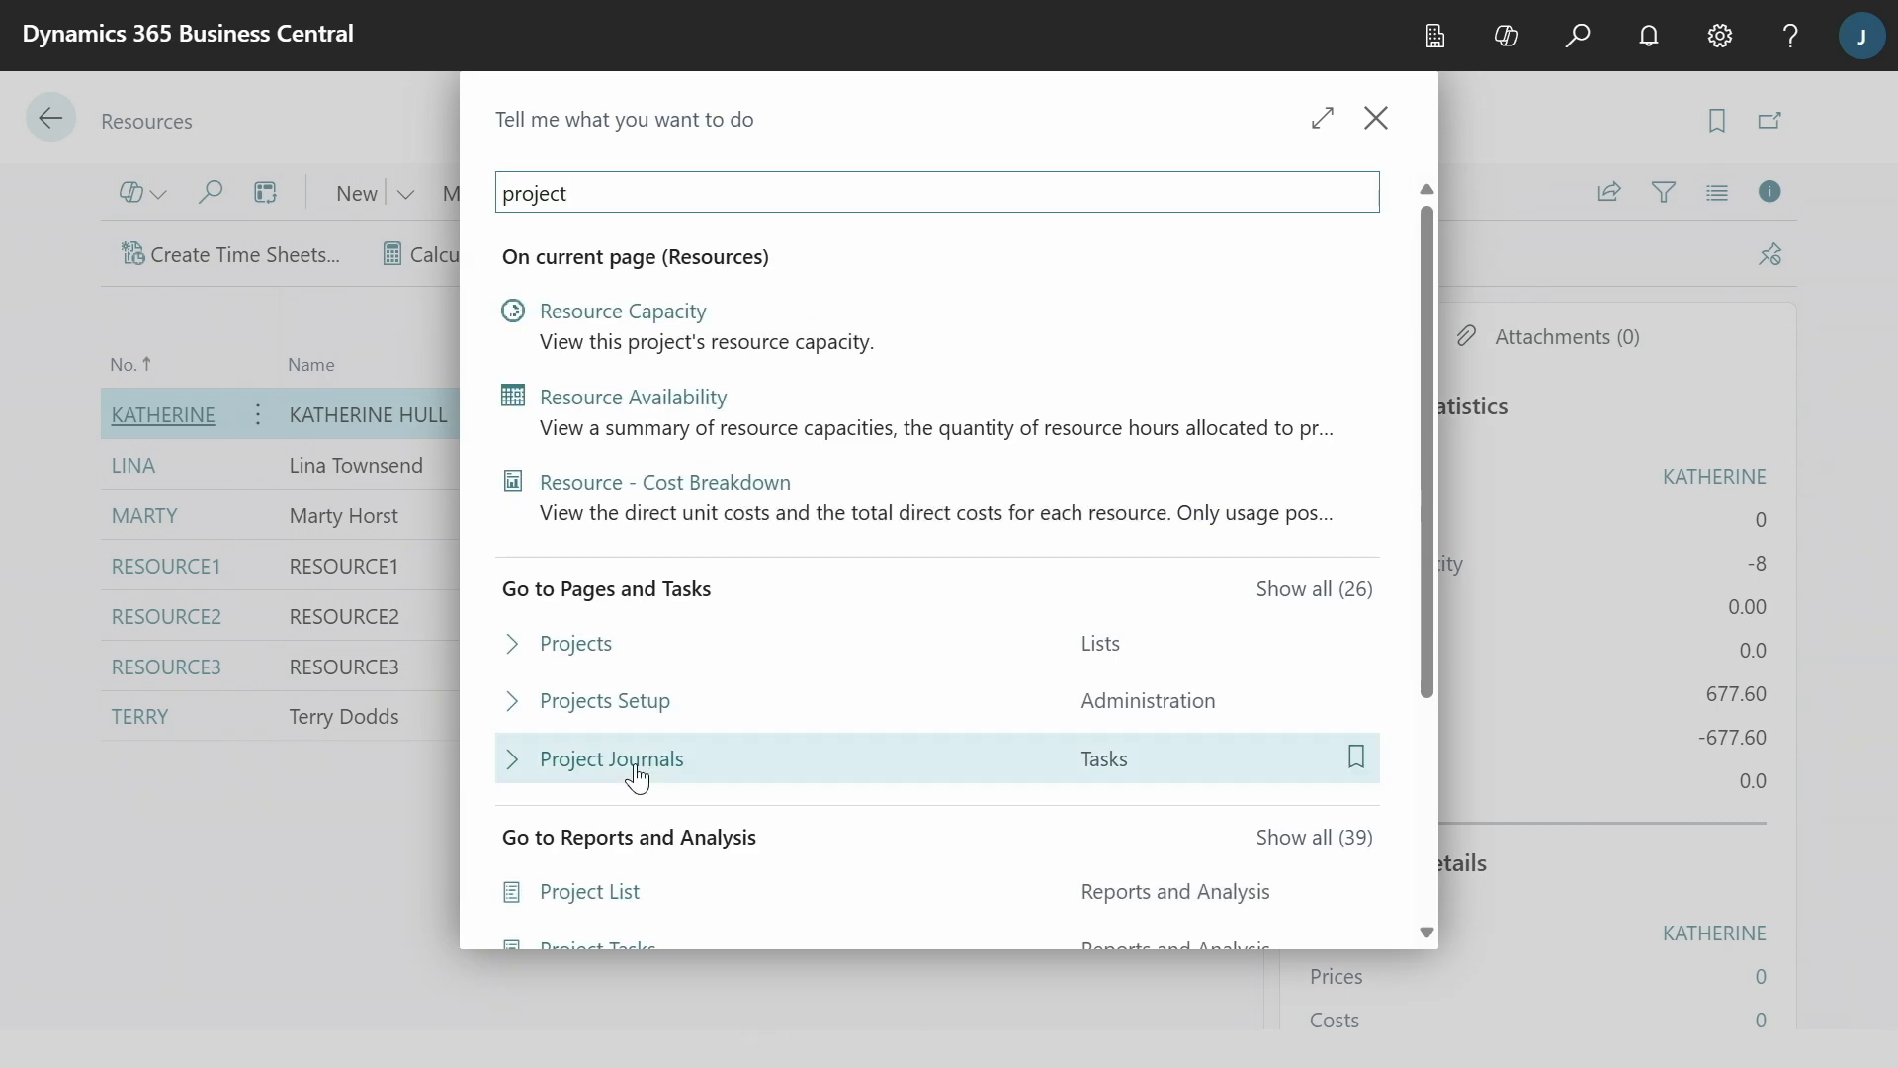
{"action": "left_click", "coordinate": [613, 760]}
{"action": "left_click", "coordinate": [162, 546]}
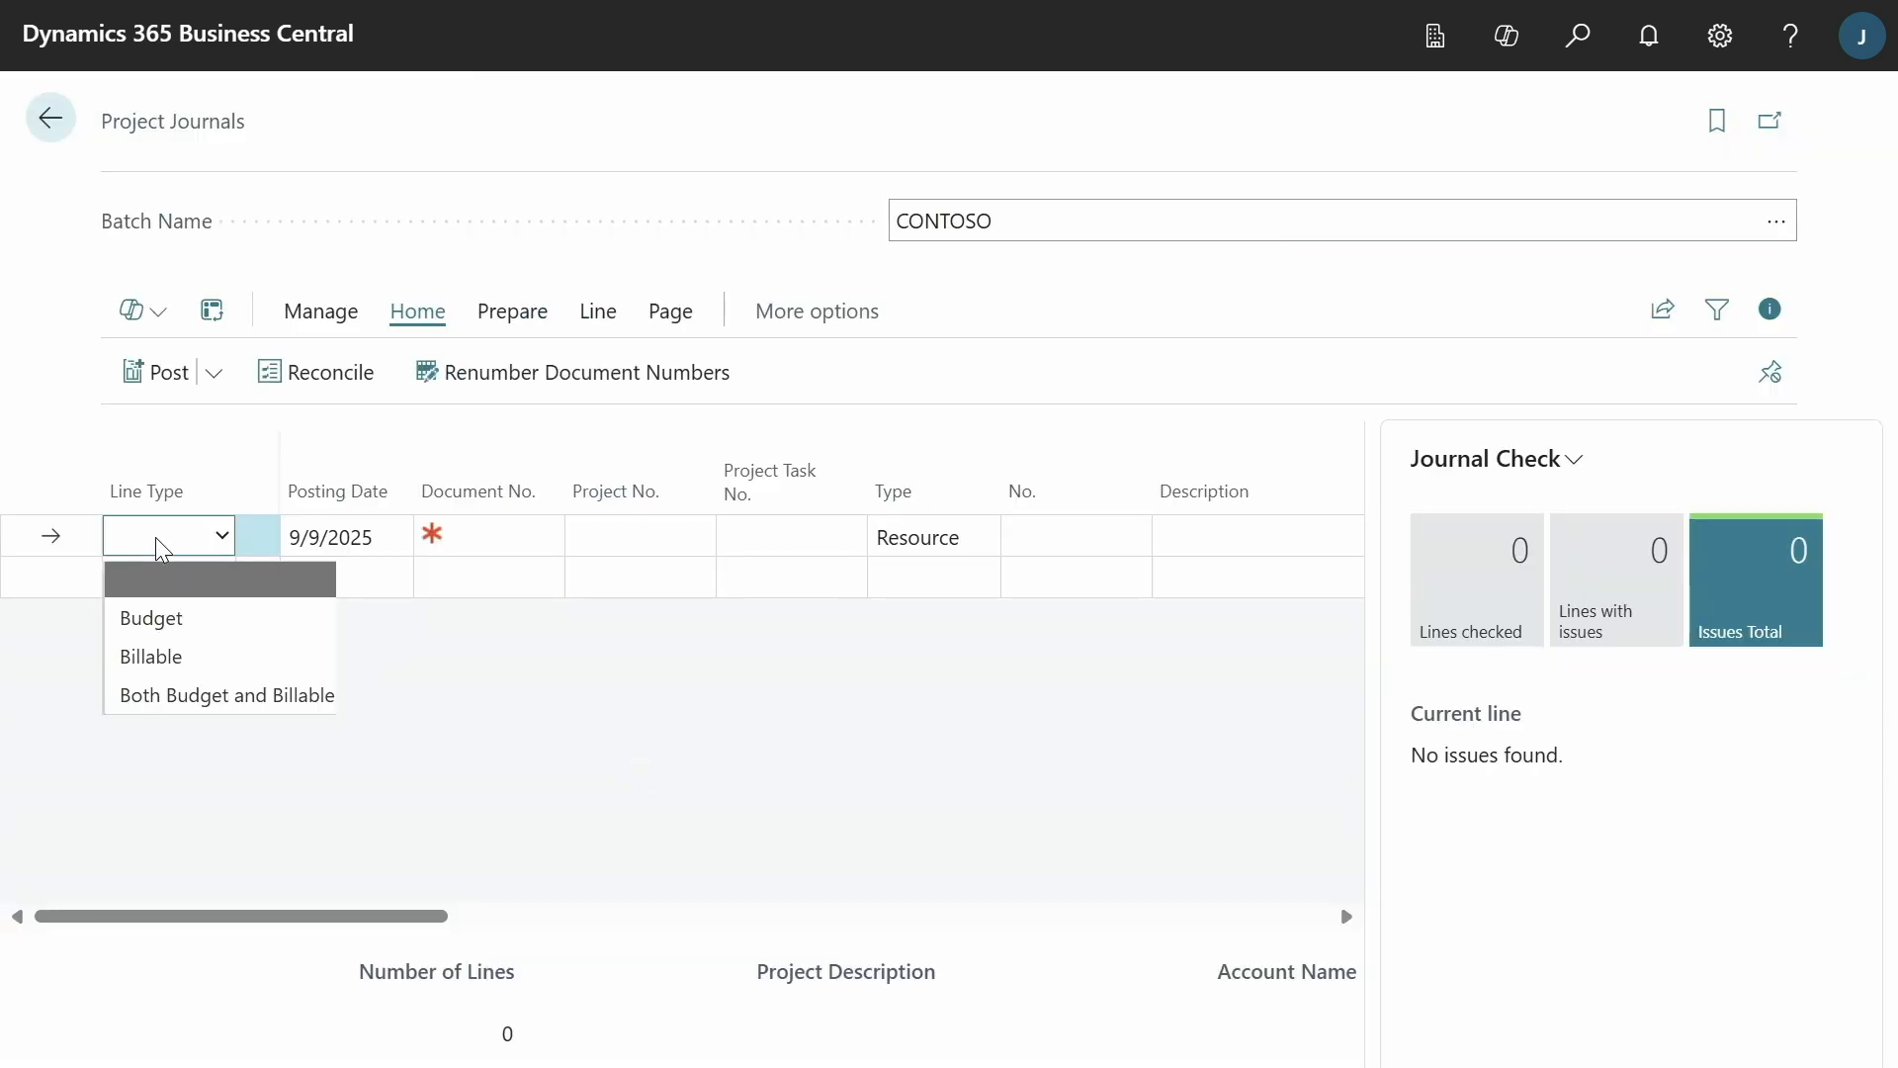
{"action": "left_click", "coordinate": [151, 657]}
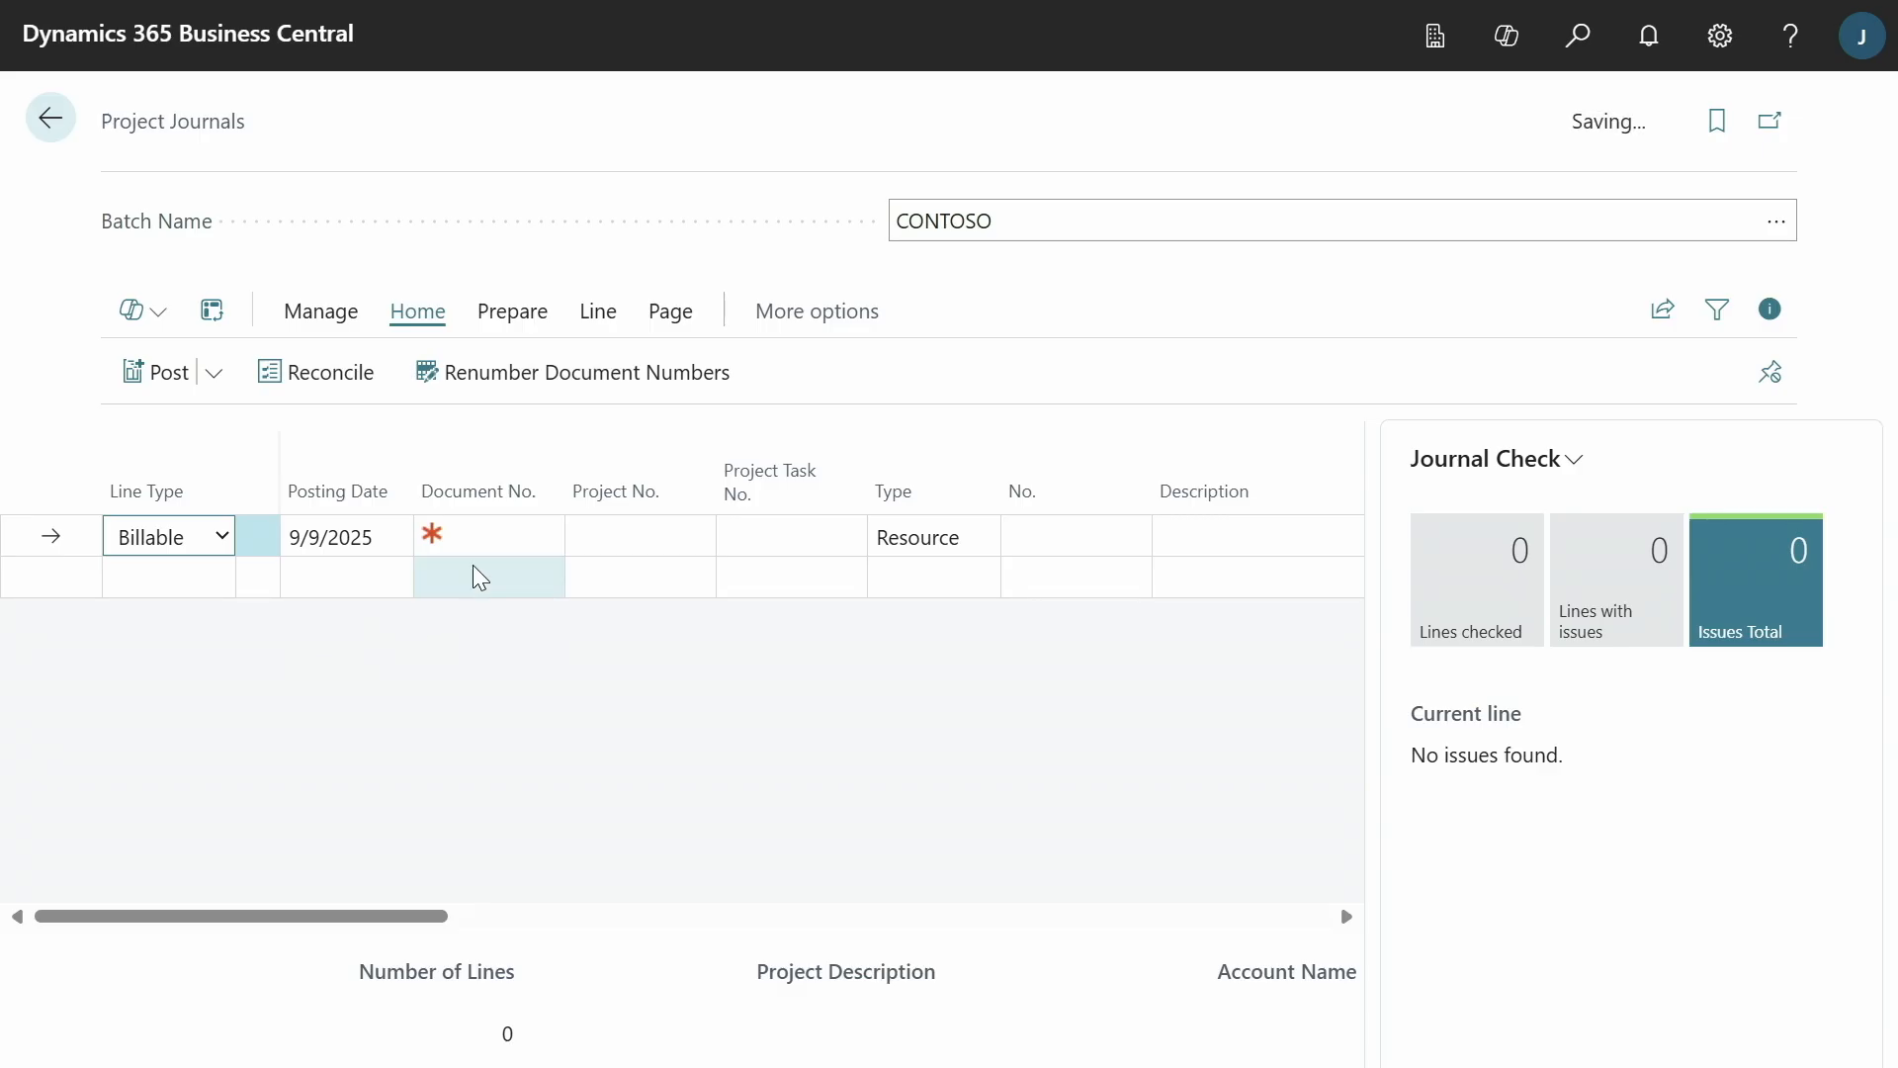
{"action": "left_click", "coordinate": [487, 542]}
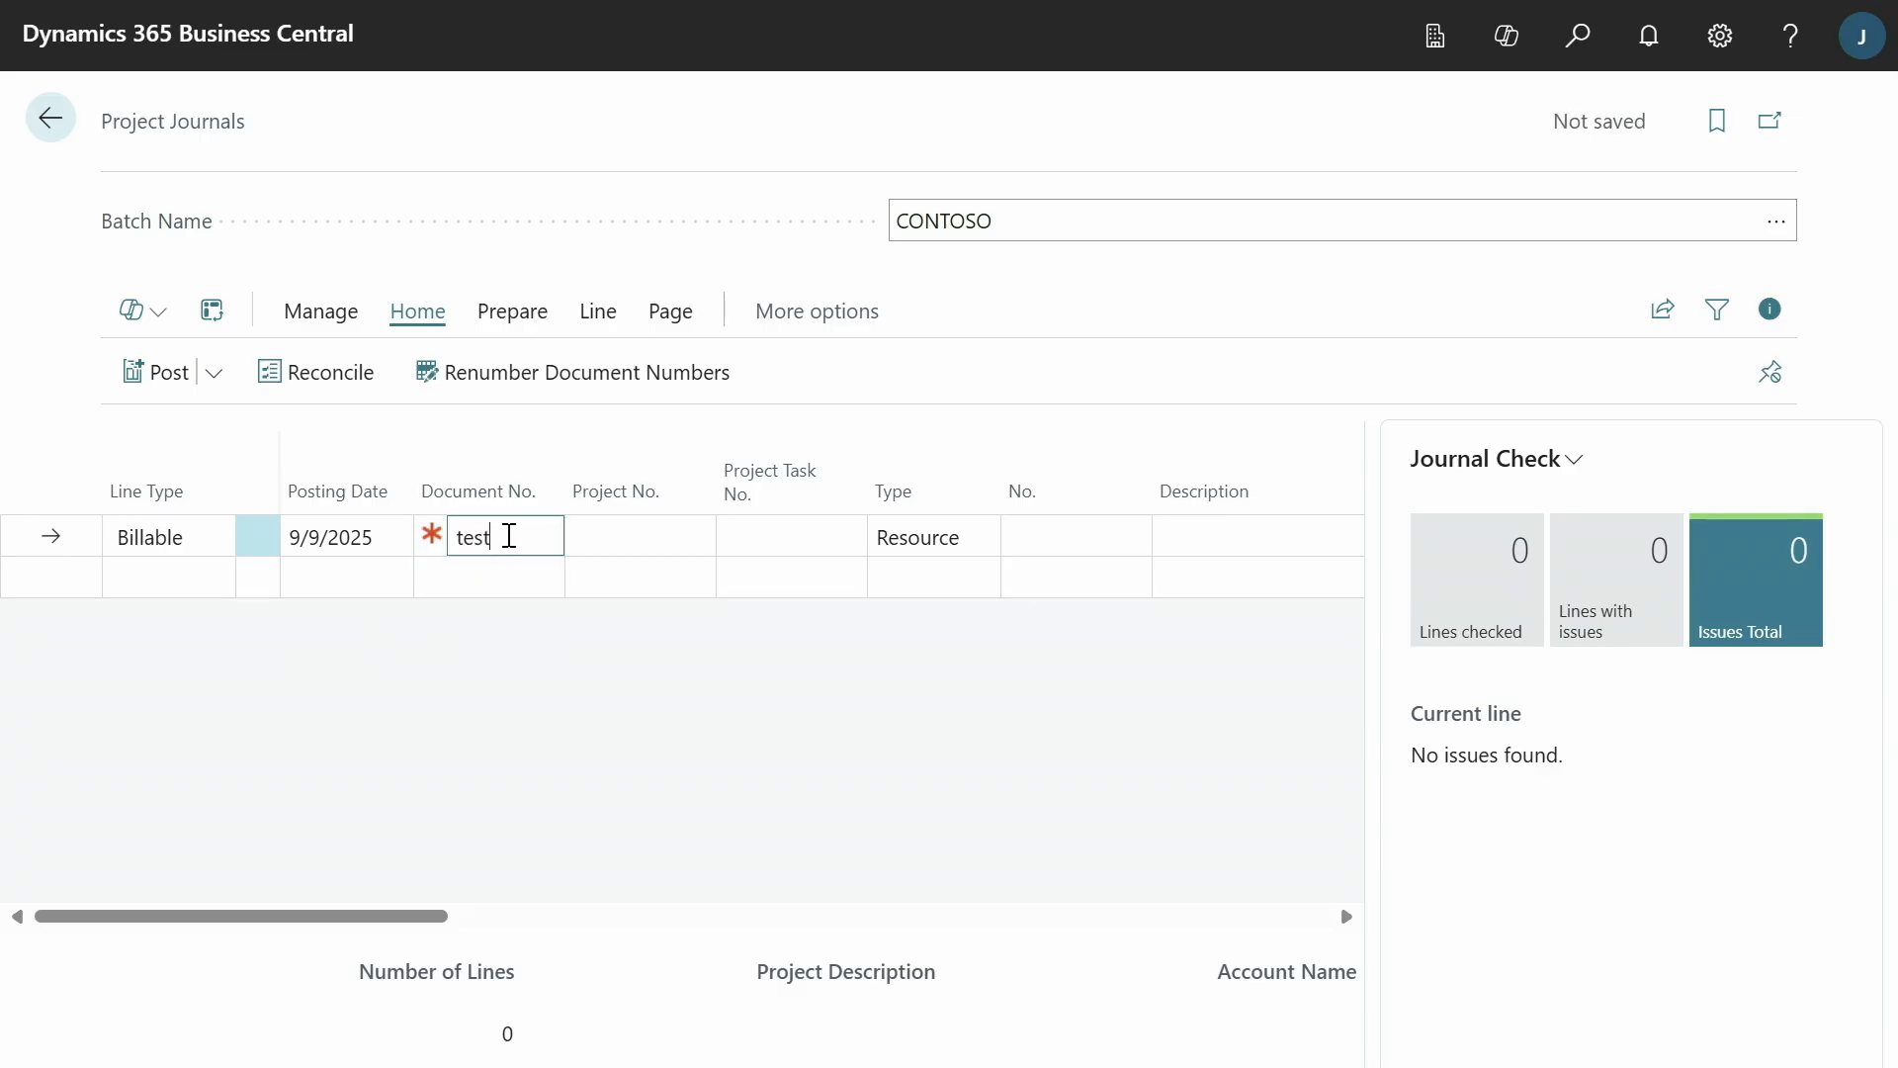
Assign project PR00010 and project task 110 Pre-installation requirements to the first journal line
{"action": "left_click", "coordinate": [583, 529]}
{"action": "left_click", "coordinate": [692, 537]}
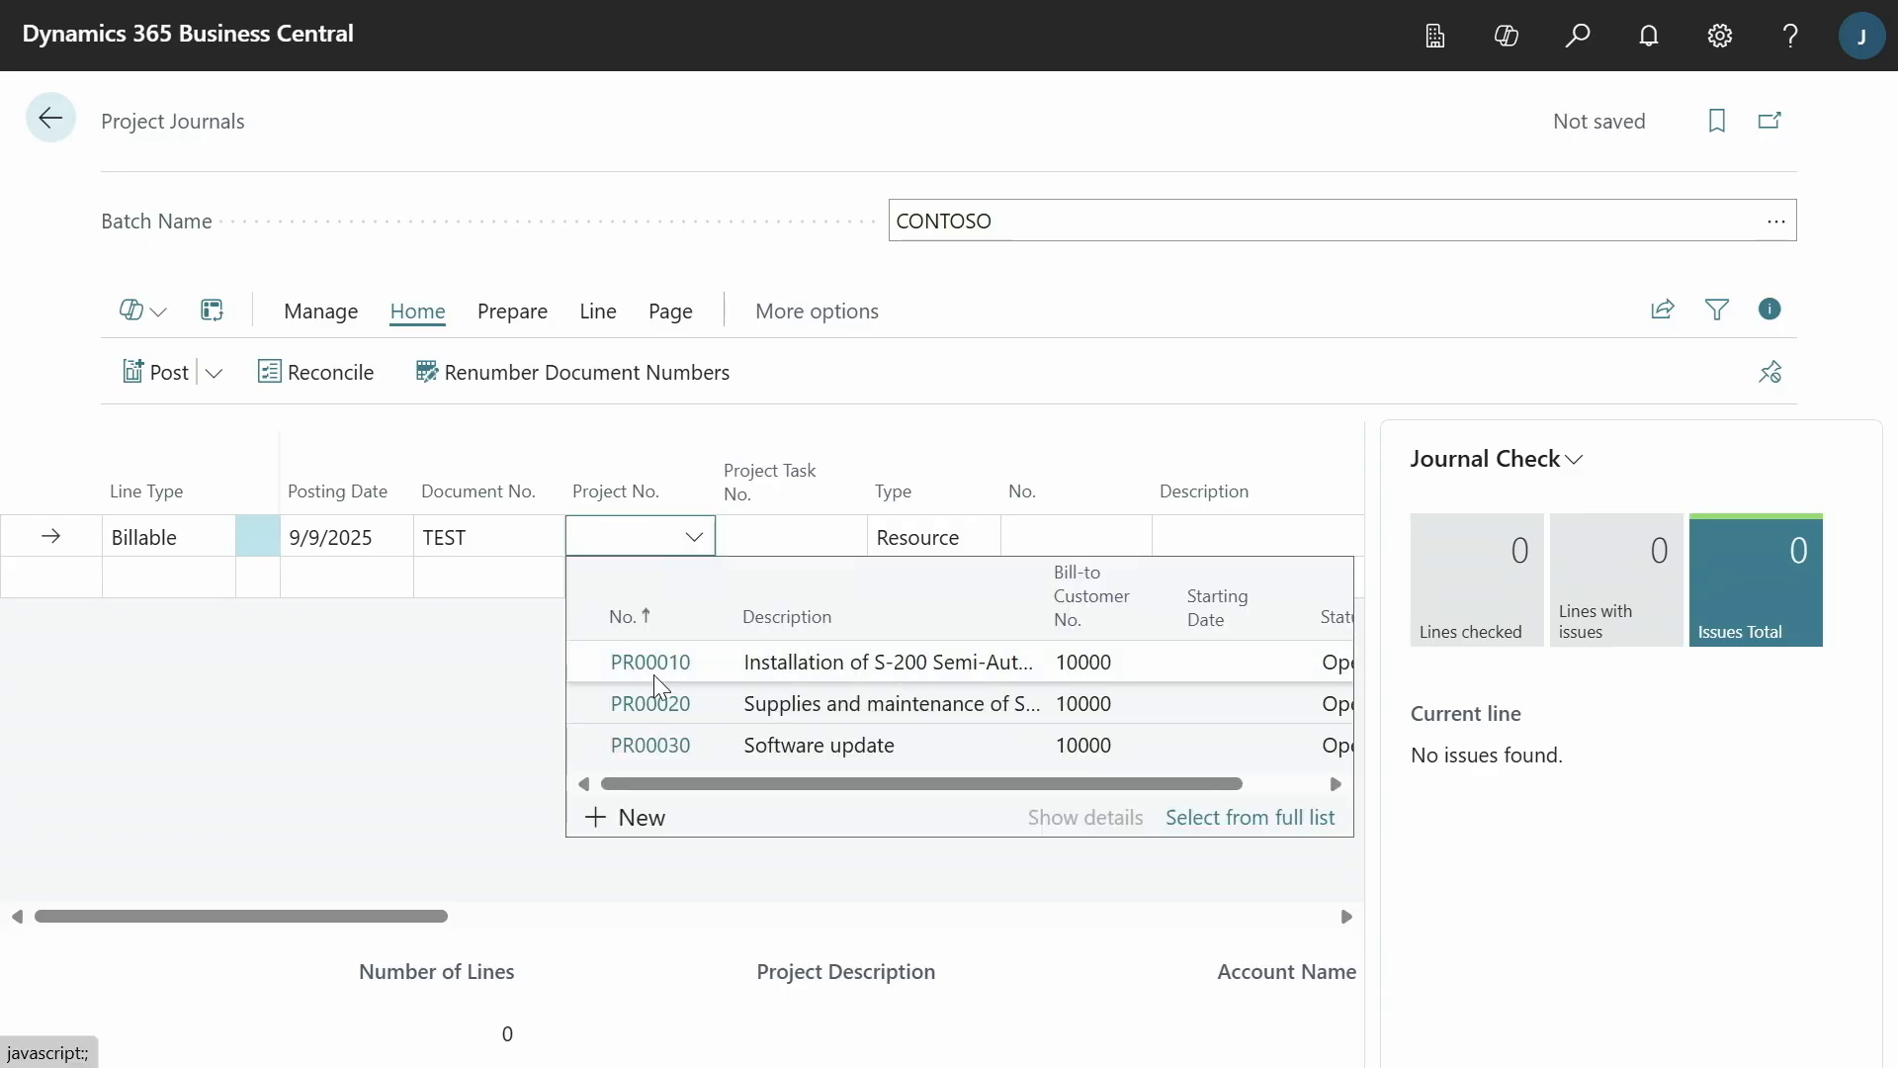
{"action": "left_click", "coordinate": [695, 676]}
{"action": "left_click", "coordinate": [834, 537]}
{"action": "left_click", "coordinate": [845, 537]}
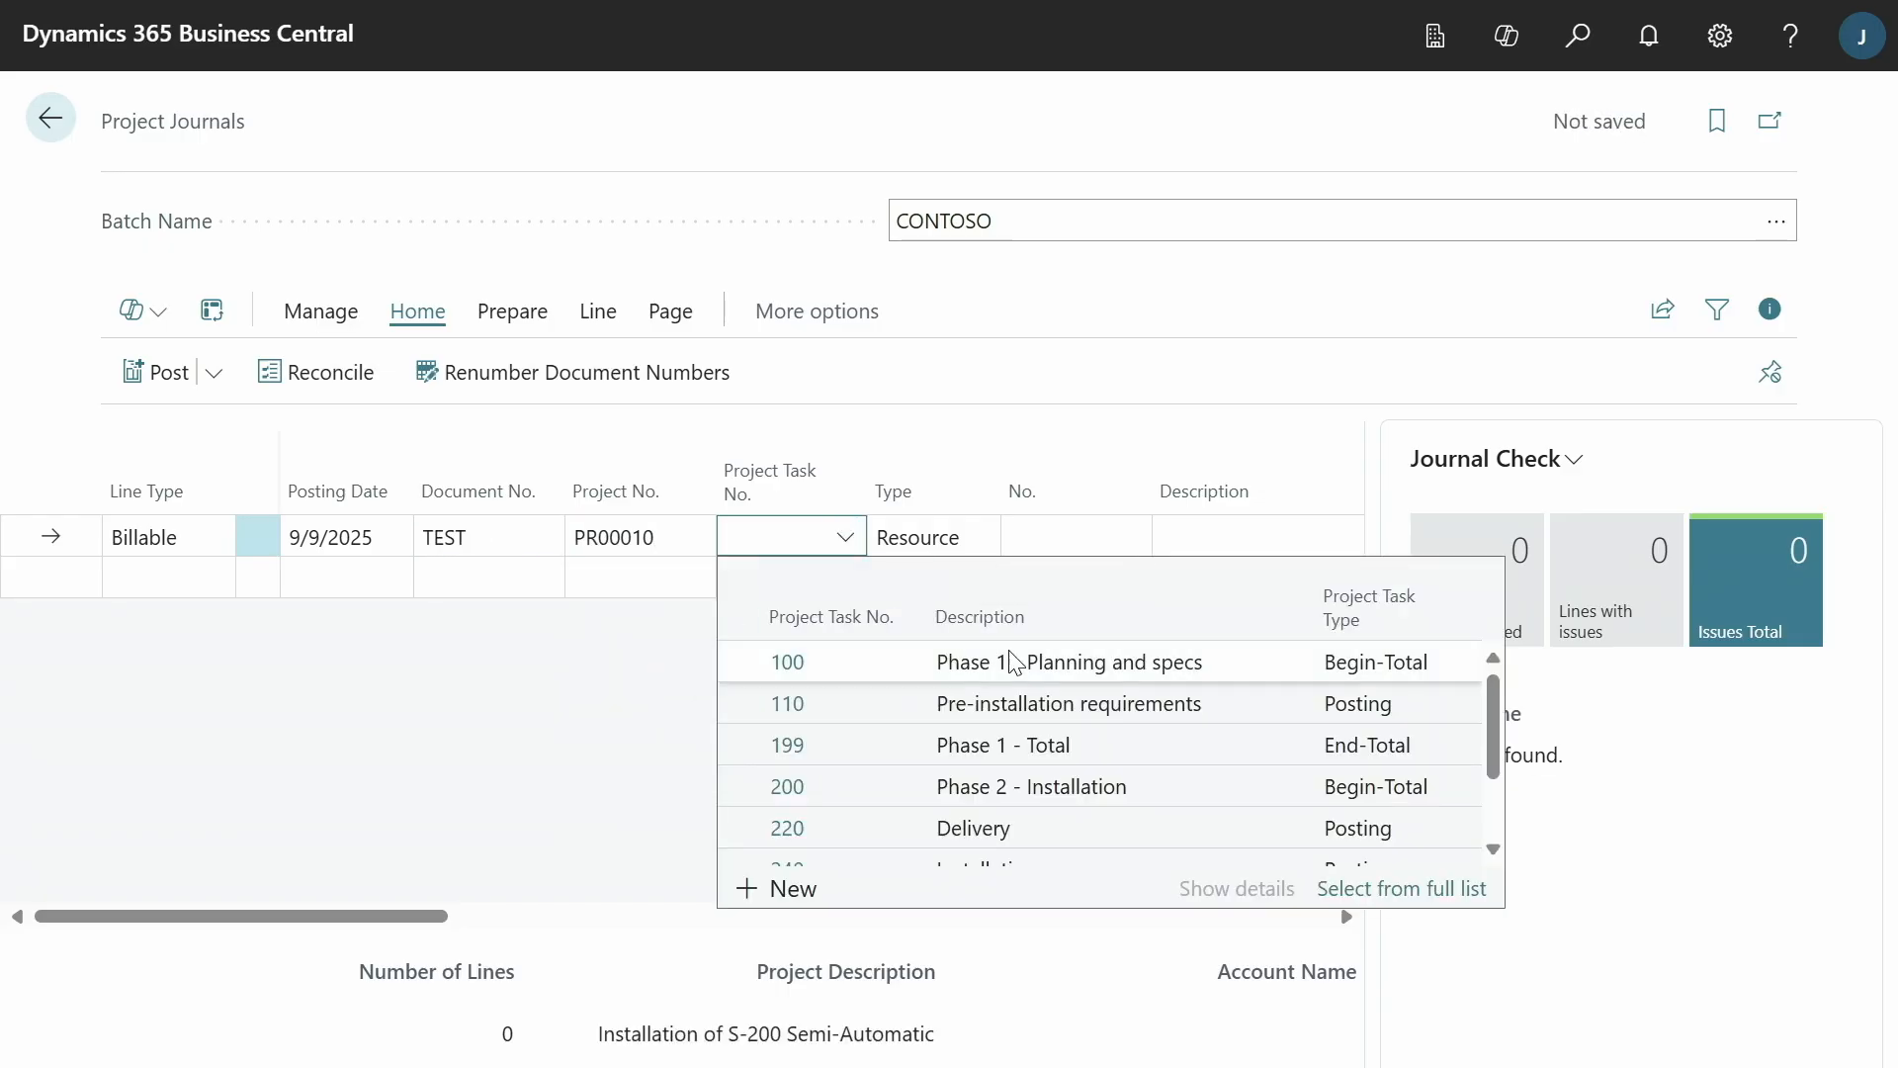
{"action": "left_click", "coordinate": [1054, 713]}
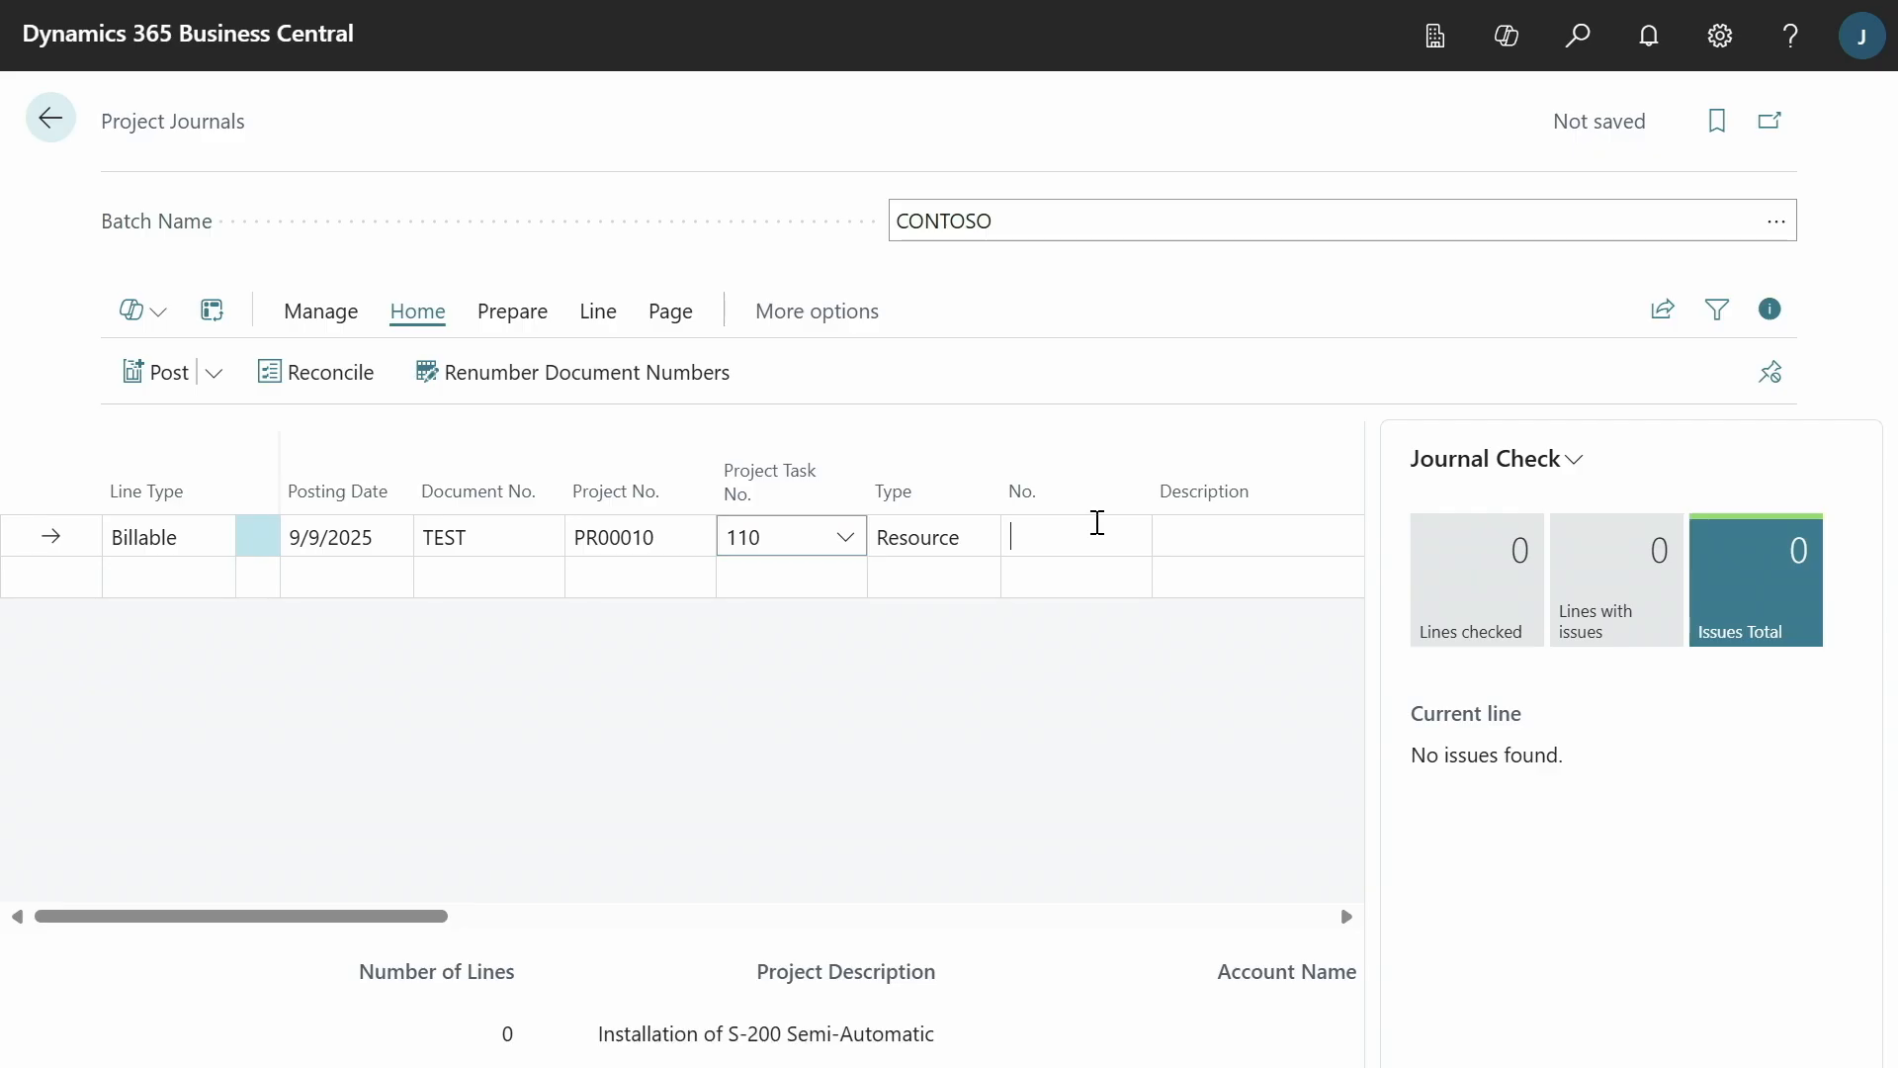
Select the first listed resource for the first journal line and set its quantity to 8
{"action": "left_click", "coordinate": [1130, 536]}
{"action": "left_click", "coordinate": [1113, 662]}
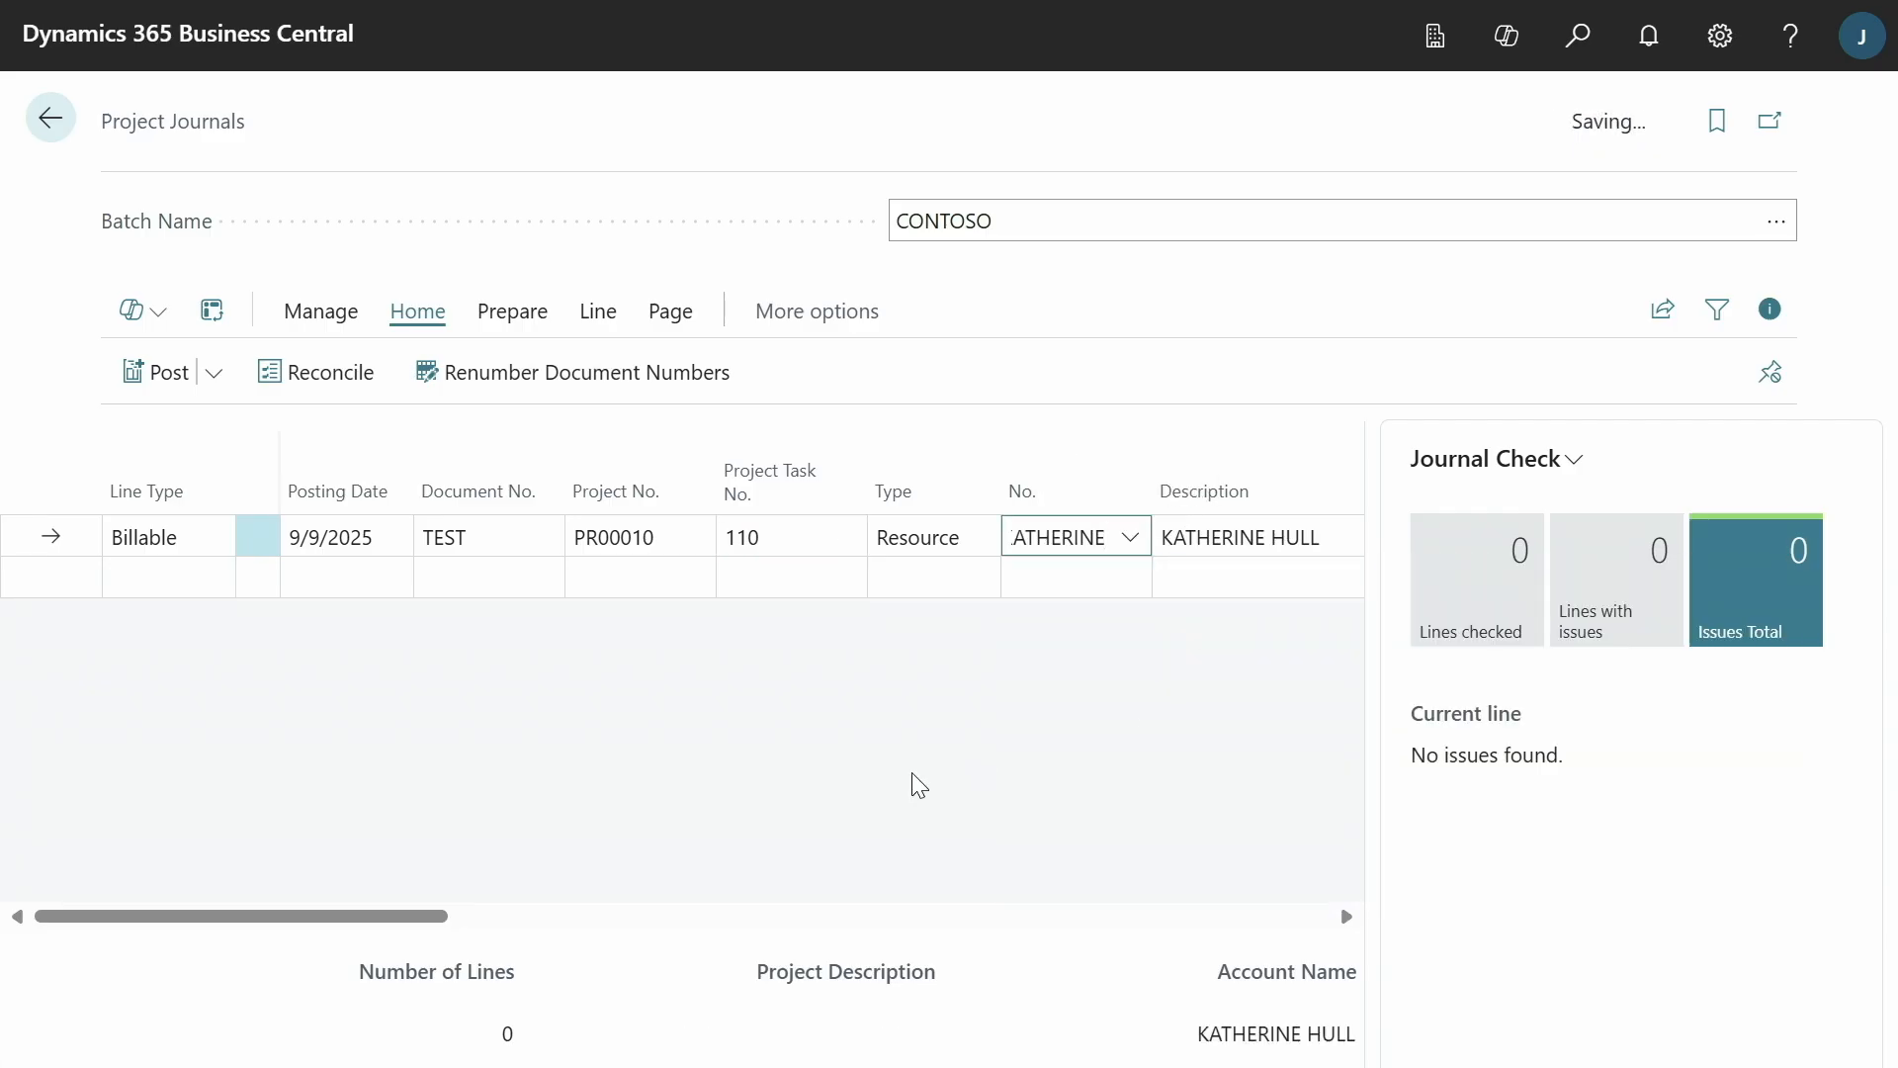
{"action": "left_click_drag", "start_coordinate": [441, 917], "coordinate": [809, 918]}
{"action": "left_click", "coordinate": [1008, 545]}
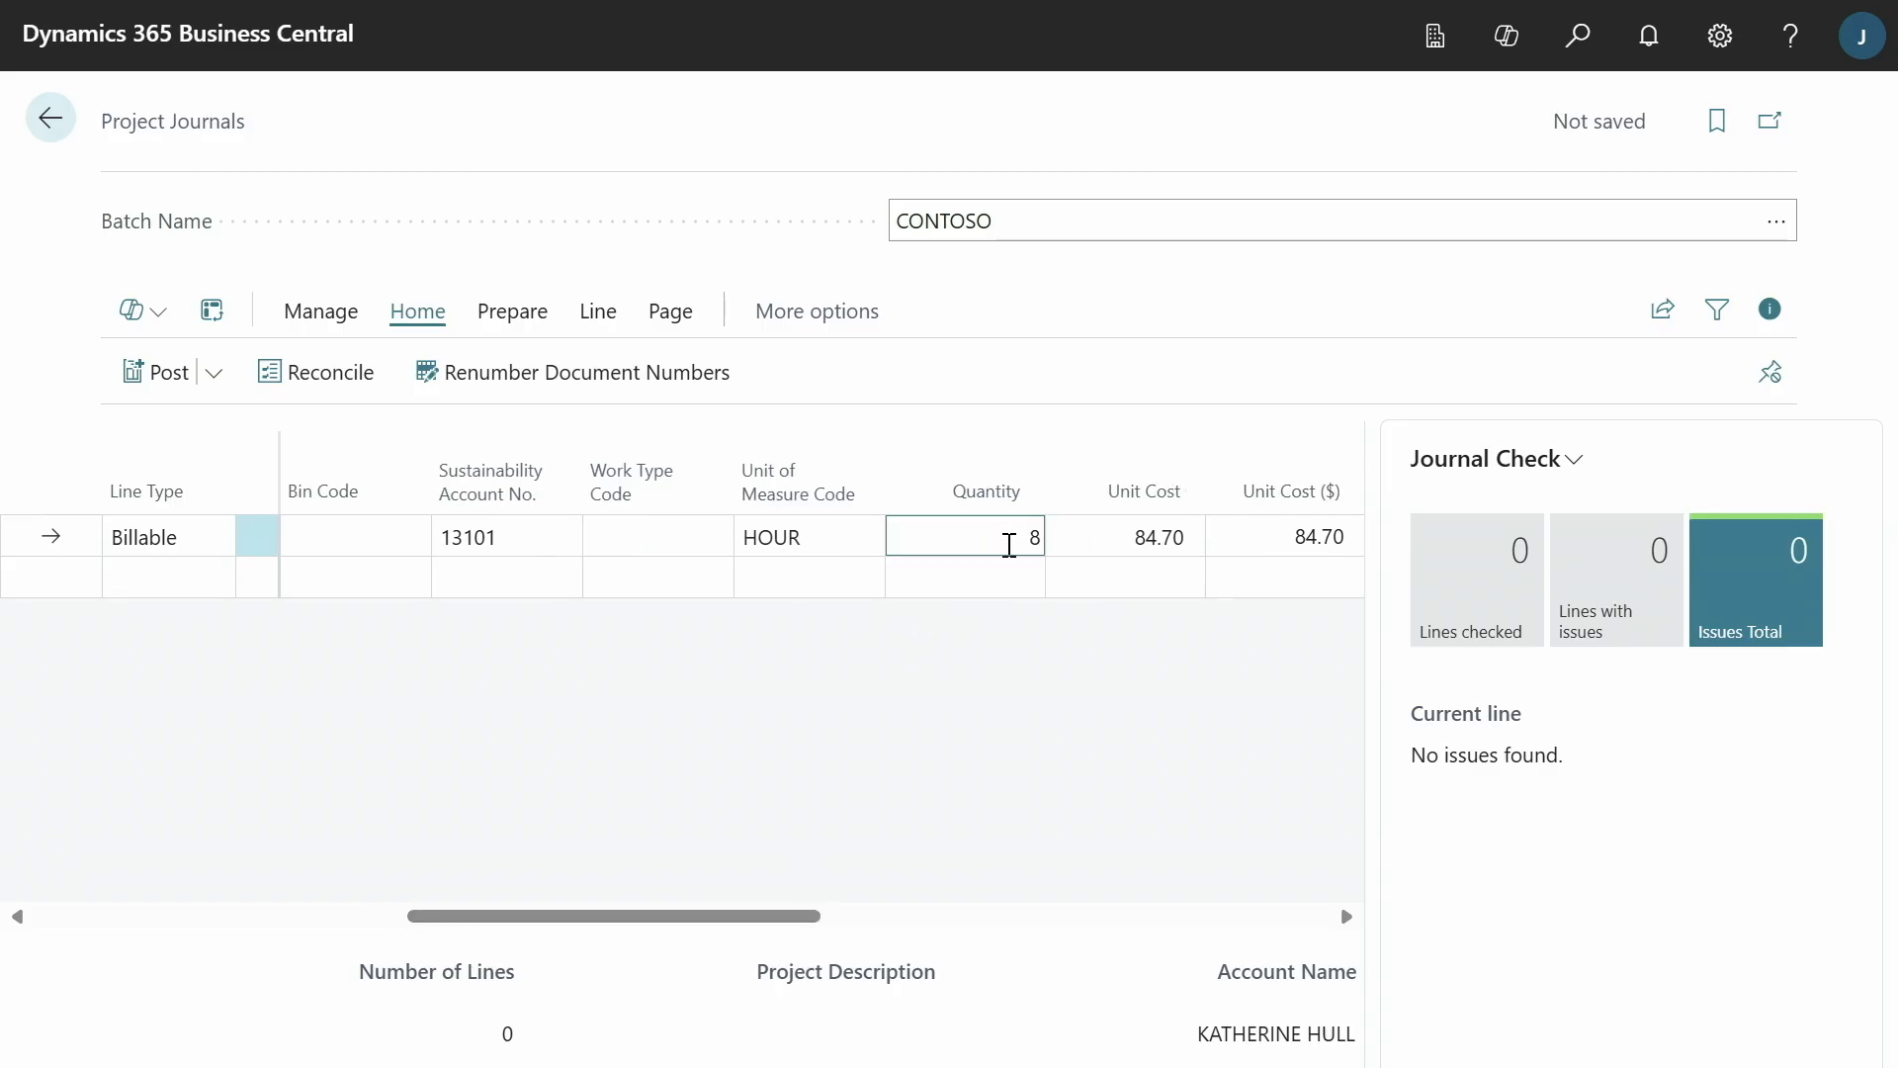
Add a second Billable journal line for project PR00010 and project task 110
{"action": "left_click_drag", "start_coordinate": [729, 915], "coordinate": [3, 909]}
{"action": "left_click", "coordinate": [127, 566]}
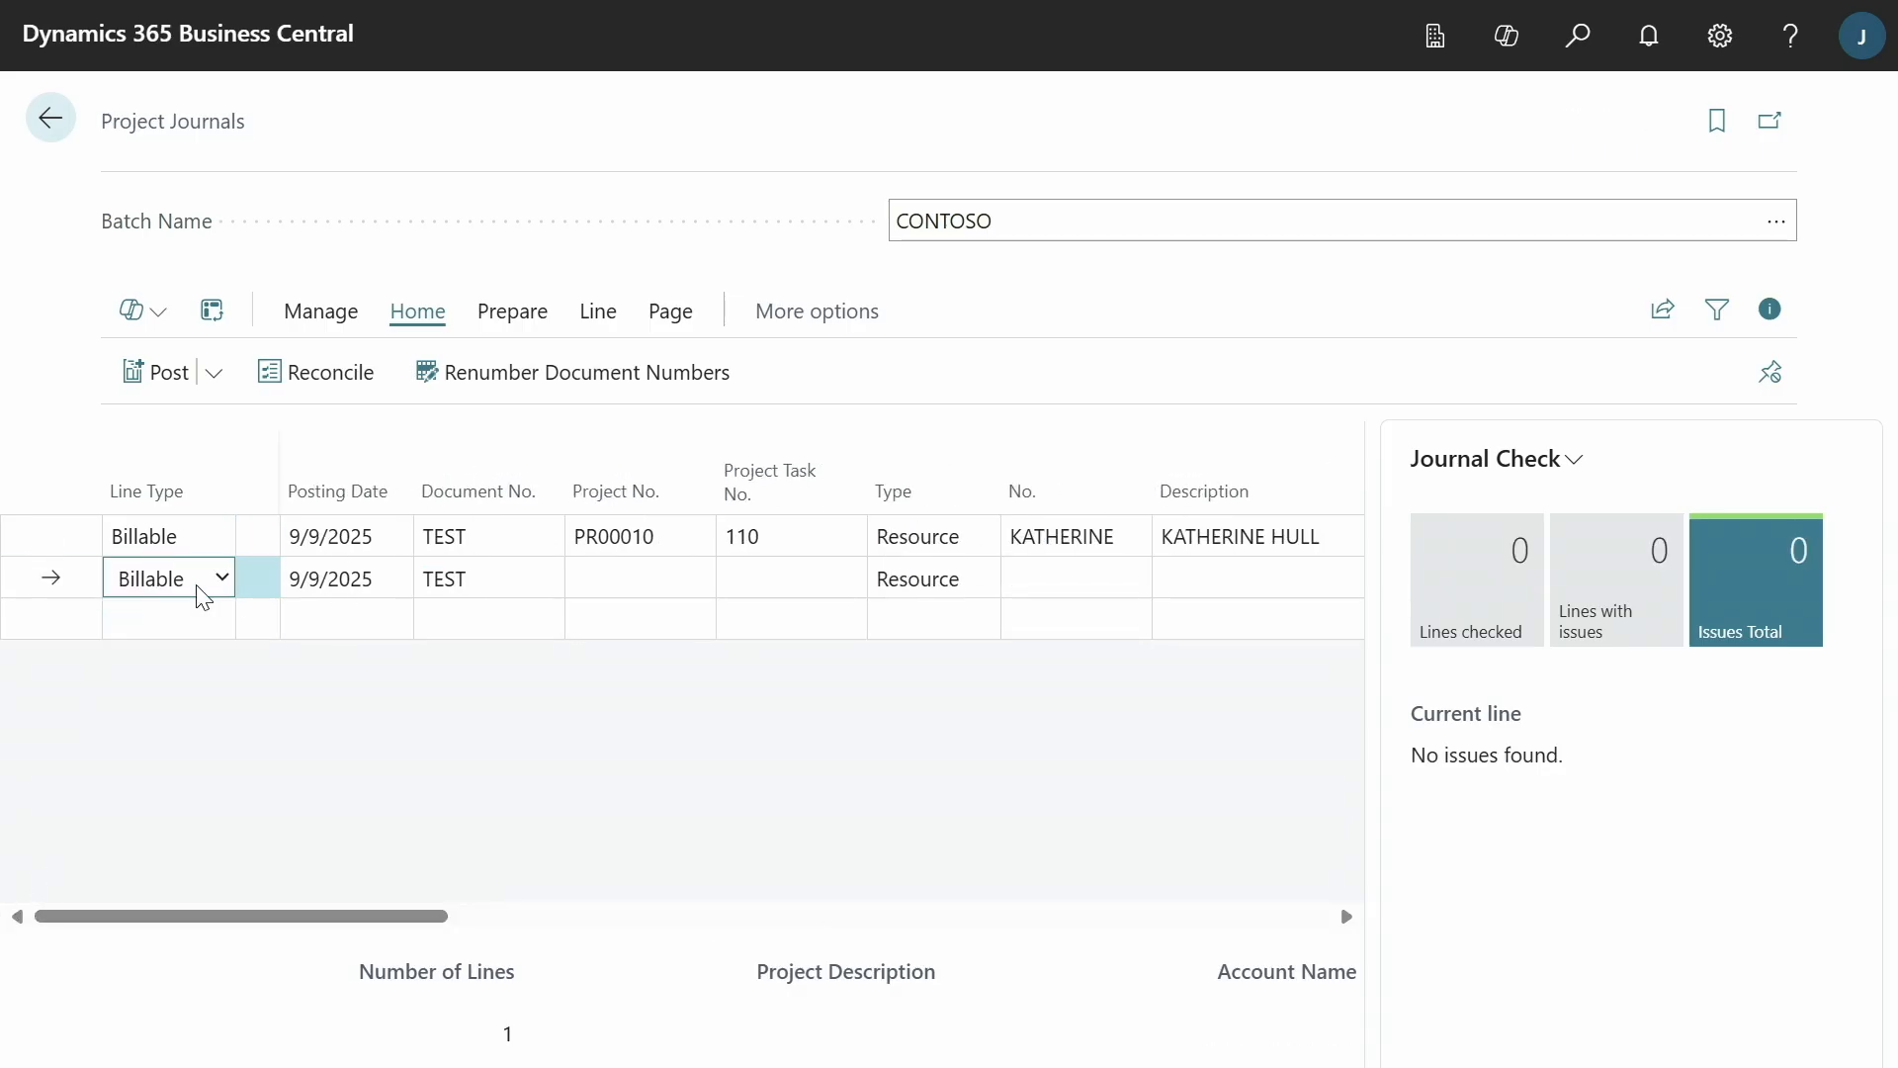
{"action": "left_click", "coordinate": [226, 583]}
{"action": "left_click", "coordinate": [199, 698]}
{"action": "left_click", "coordinate": [594, 577]}
{"action": "left_click", "coordinate": [652, 704]}
{"action": "left_click", "coordinate": [796, 577]}
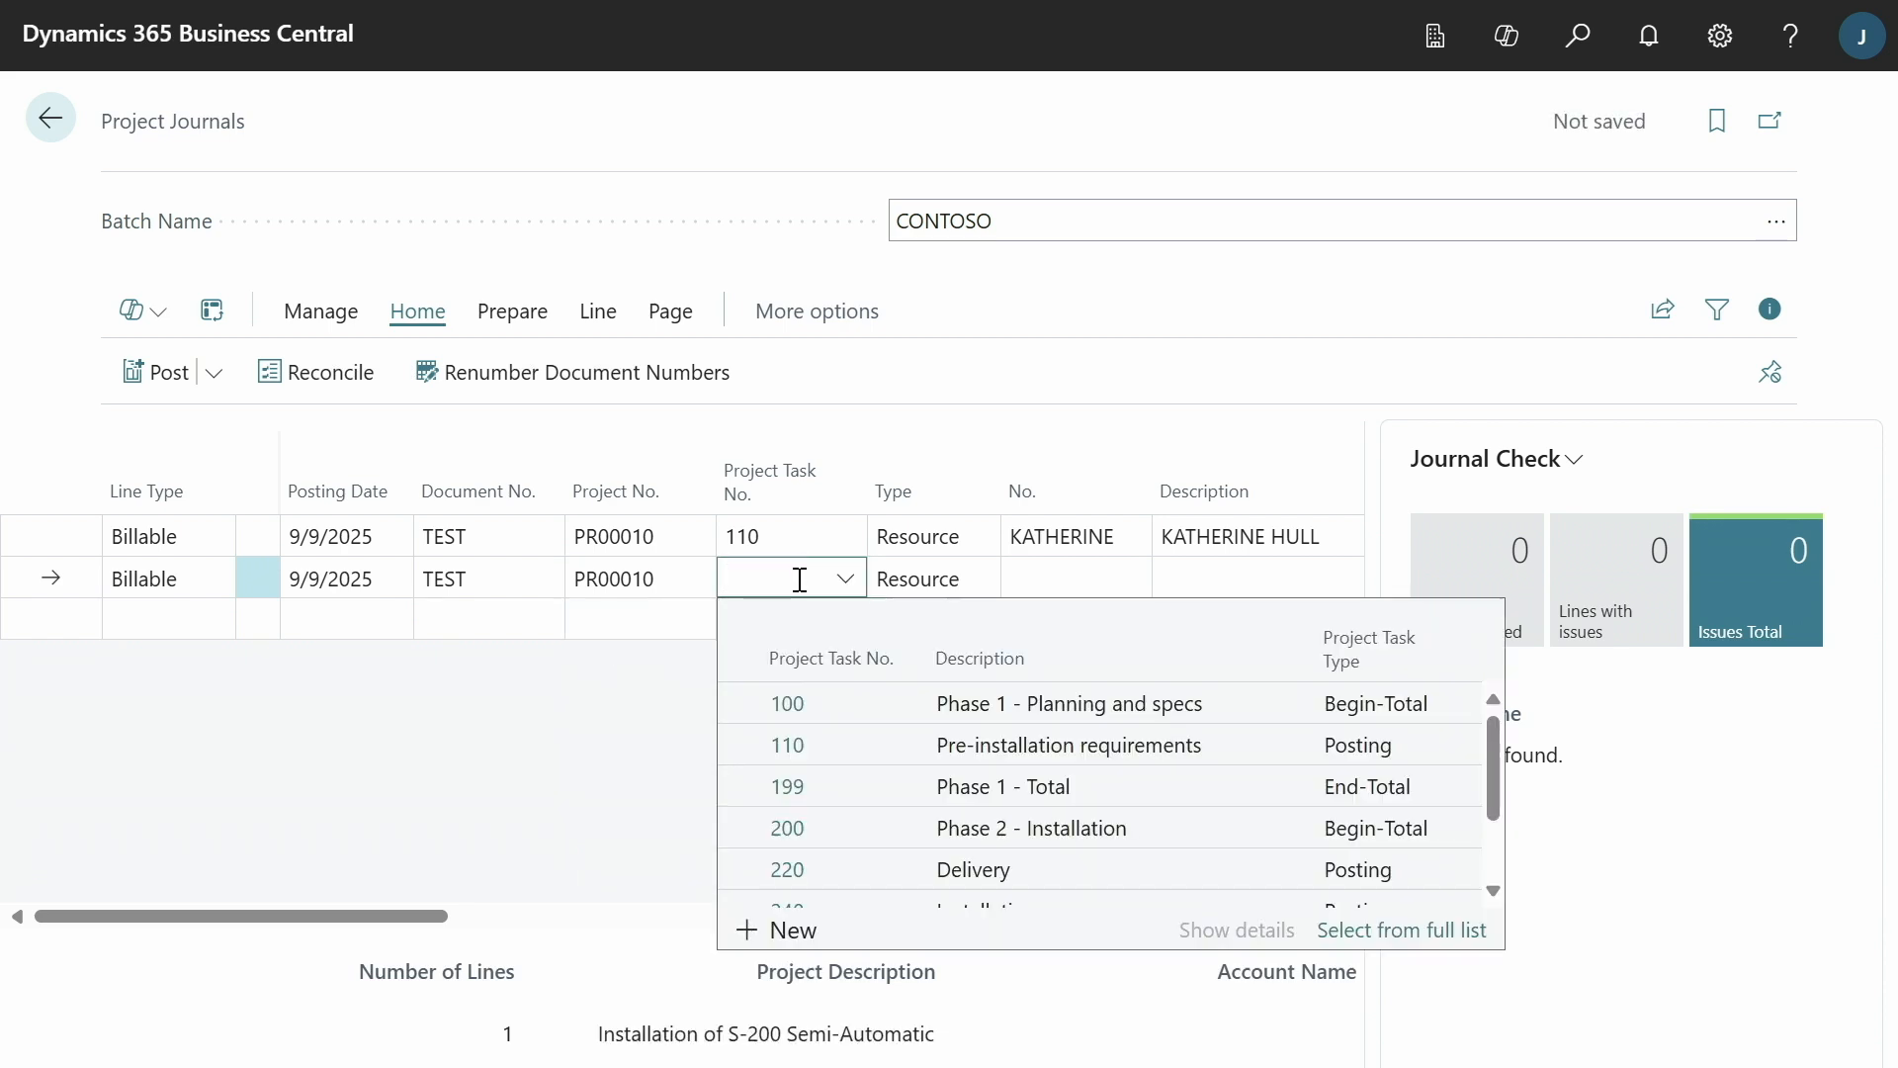
{"action": "left_click", "coordinate": [817, 750]}
Set the second line's type to Item, choose 1896-S ATHENS Desk and enter a quantity of 2
{"action": "left_click", "coordinate": [1115, 588]}
{"action": "left_click", "coordinate": [919, 583]}
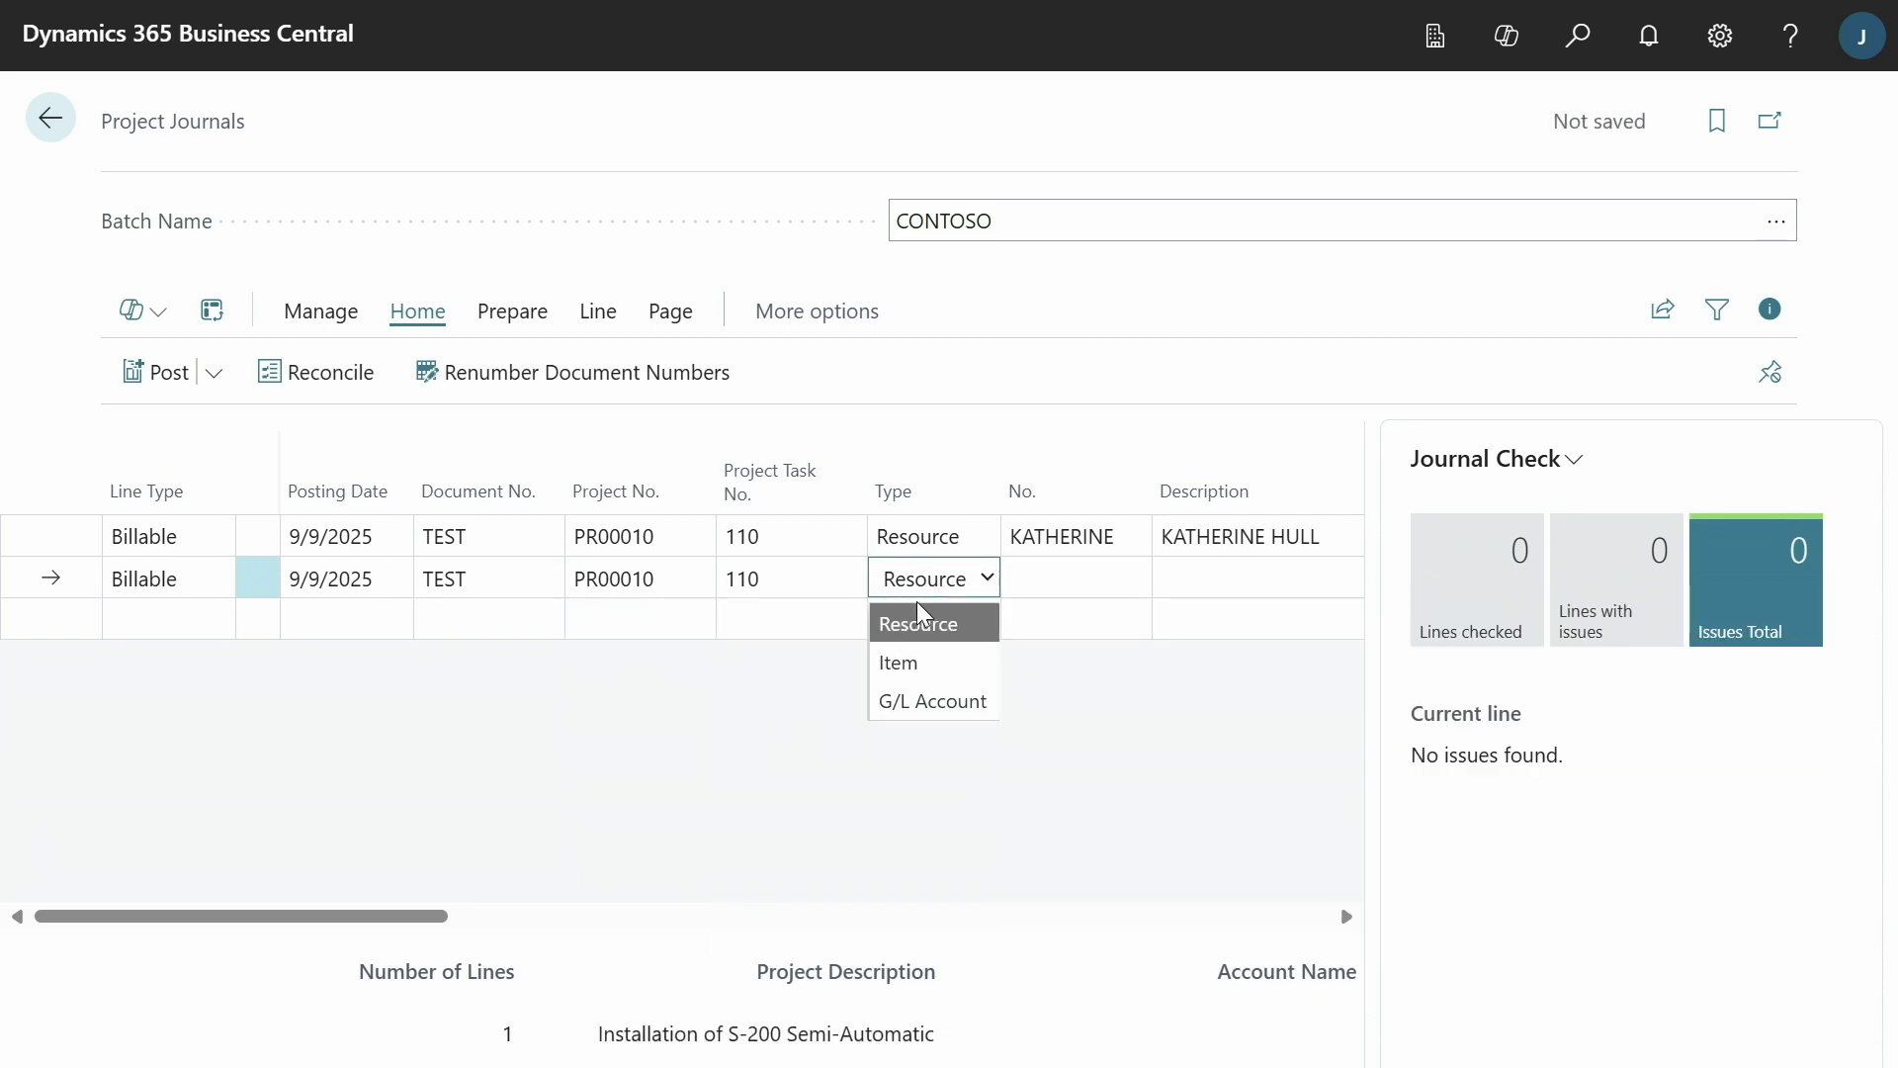
{"action": "left_click", "coordinate": [910, 661]}
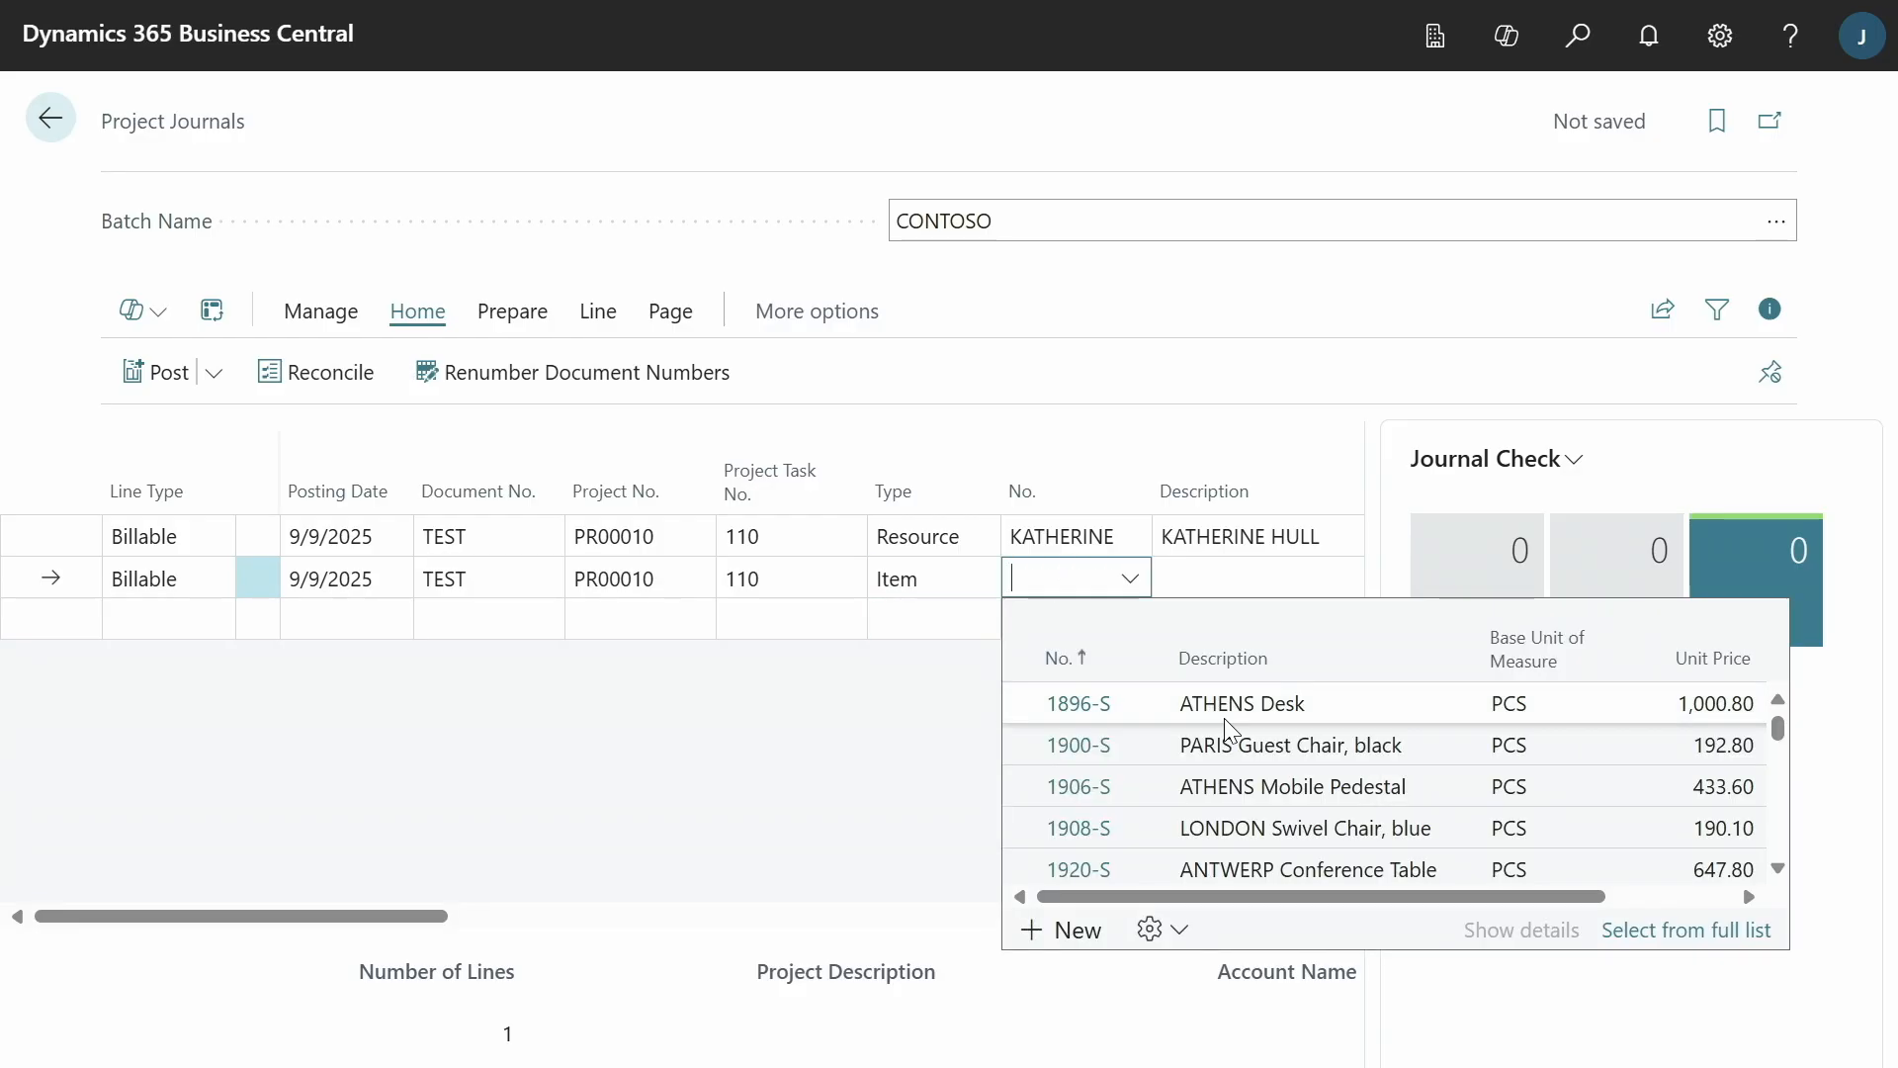
{"action": "left_click", "coordinate": [1083, 713]}
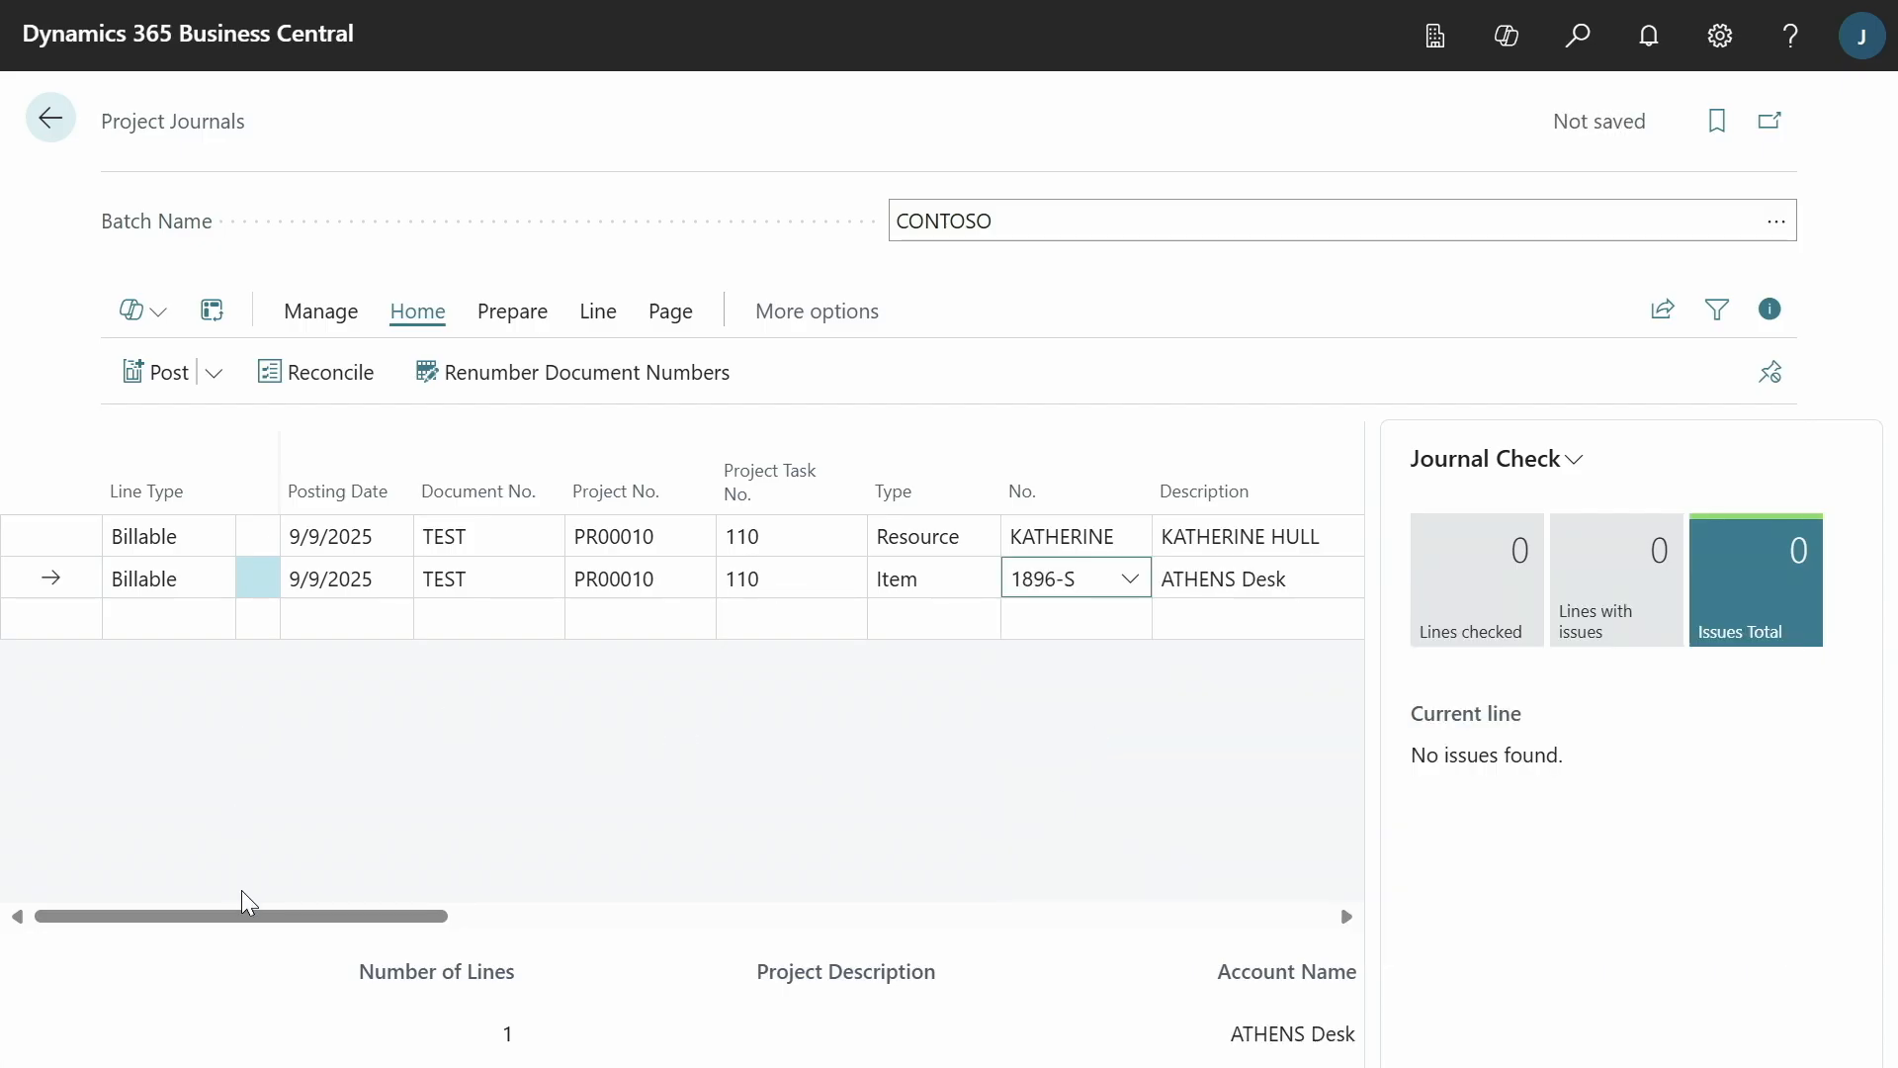
{"action": "left_click_drag", "start_coordinate": [279, 917], "coordinate": [712, 905]}
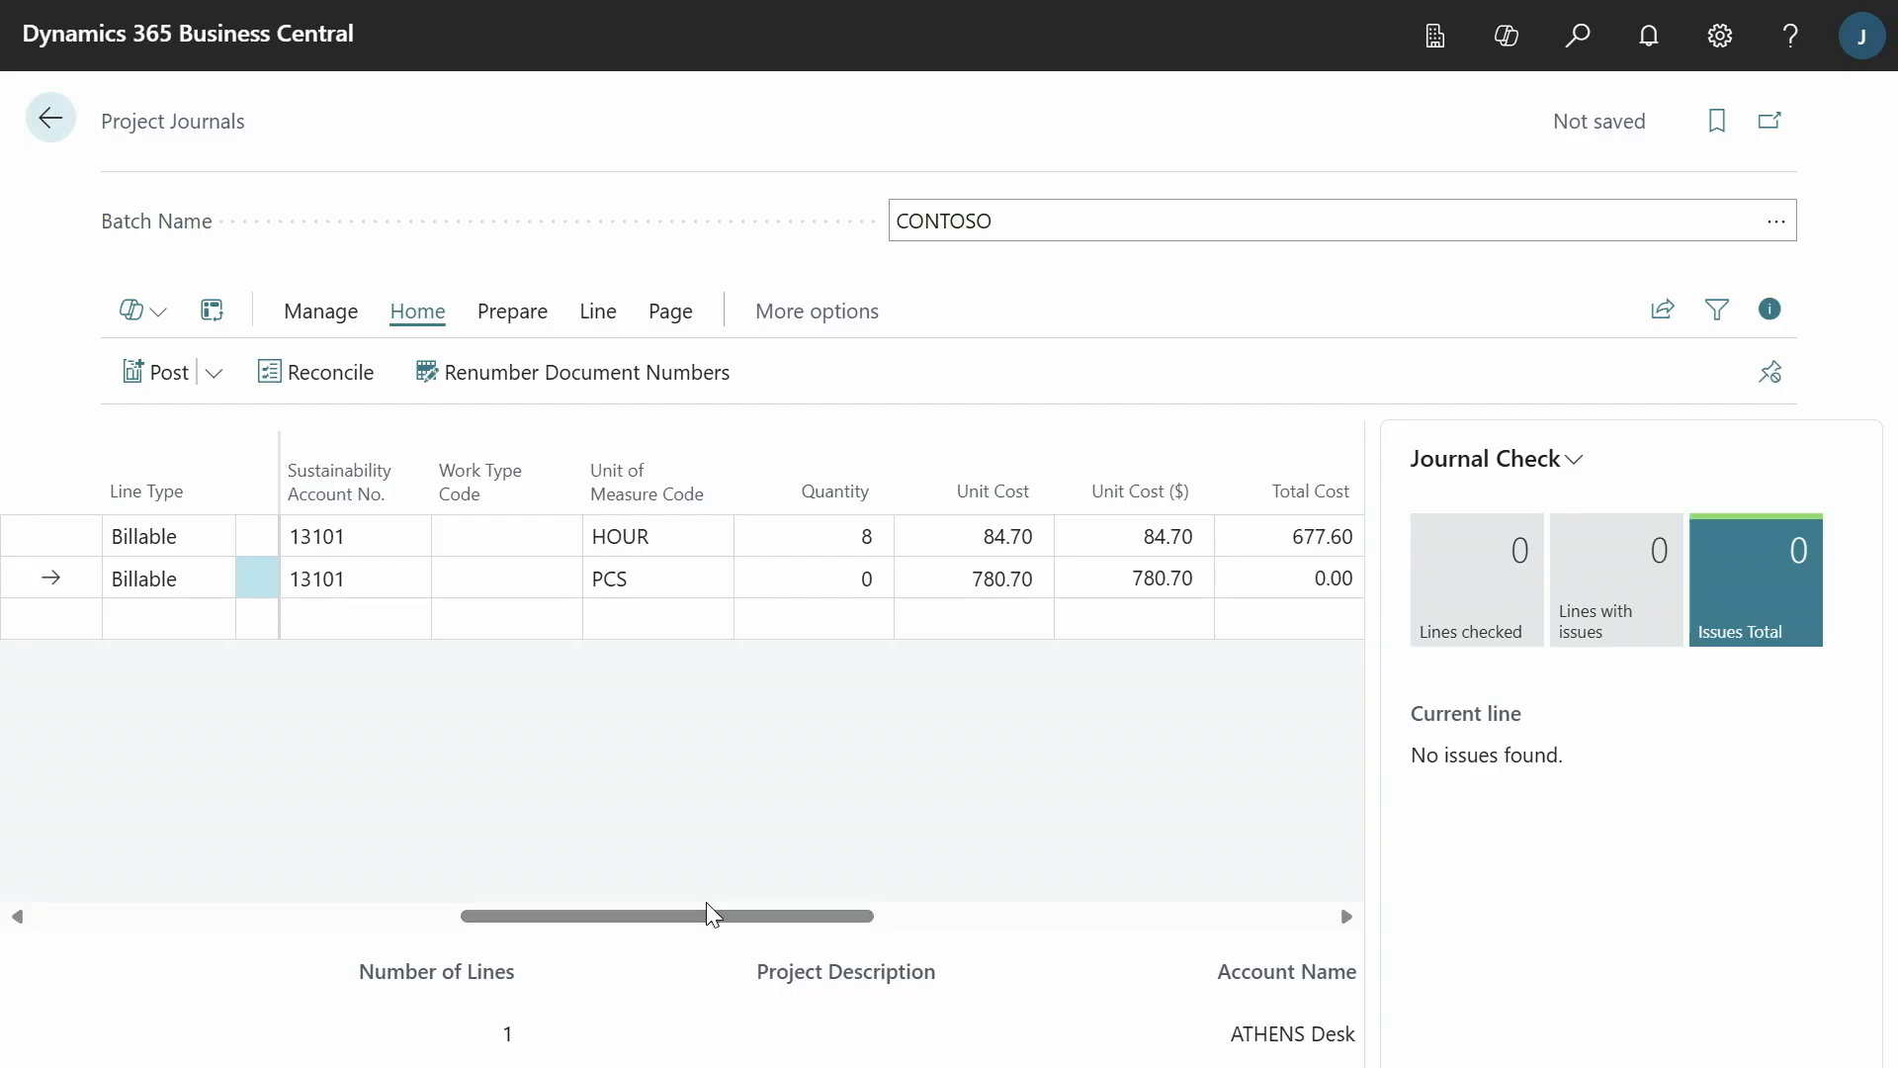
{"action": "left_click", "coordinate": [861, 578]}
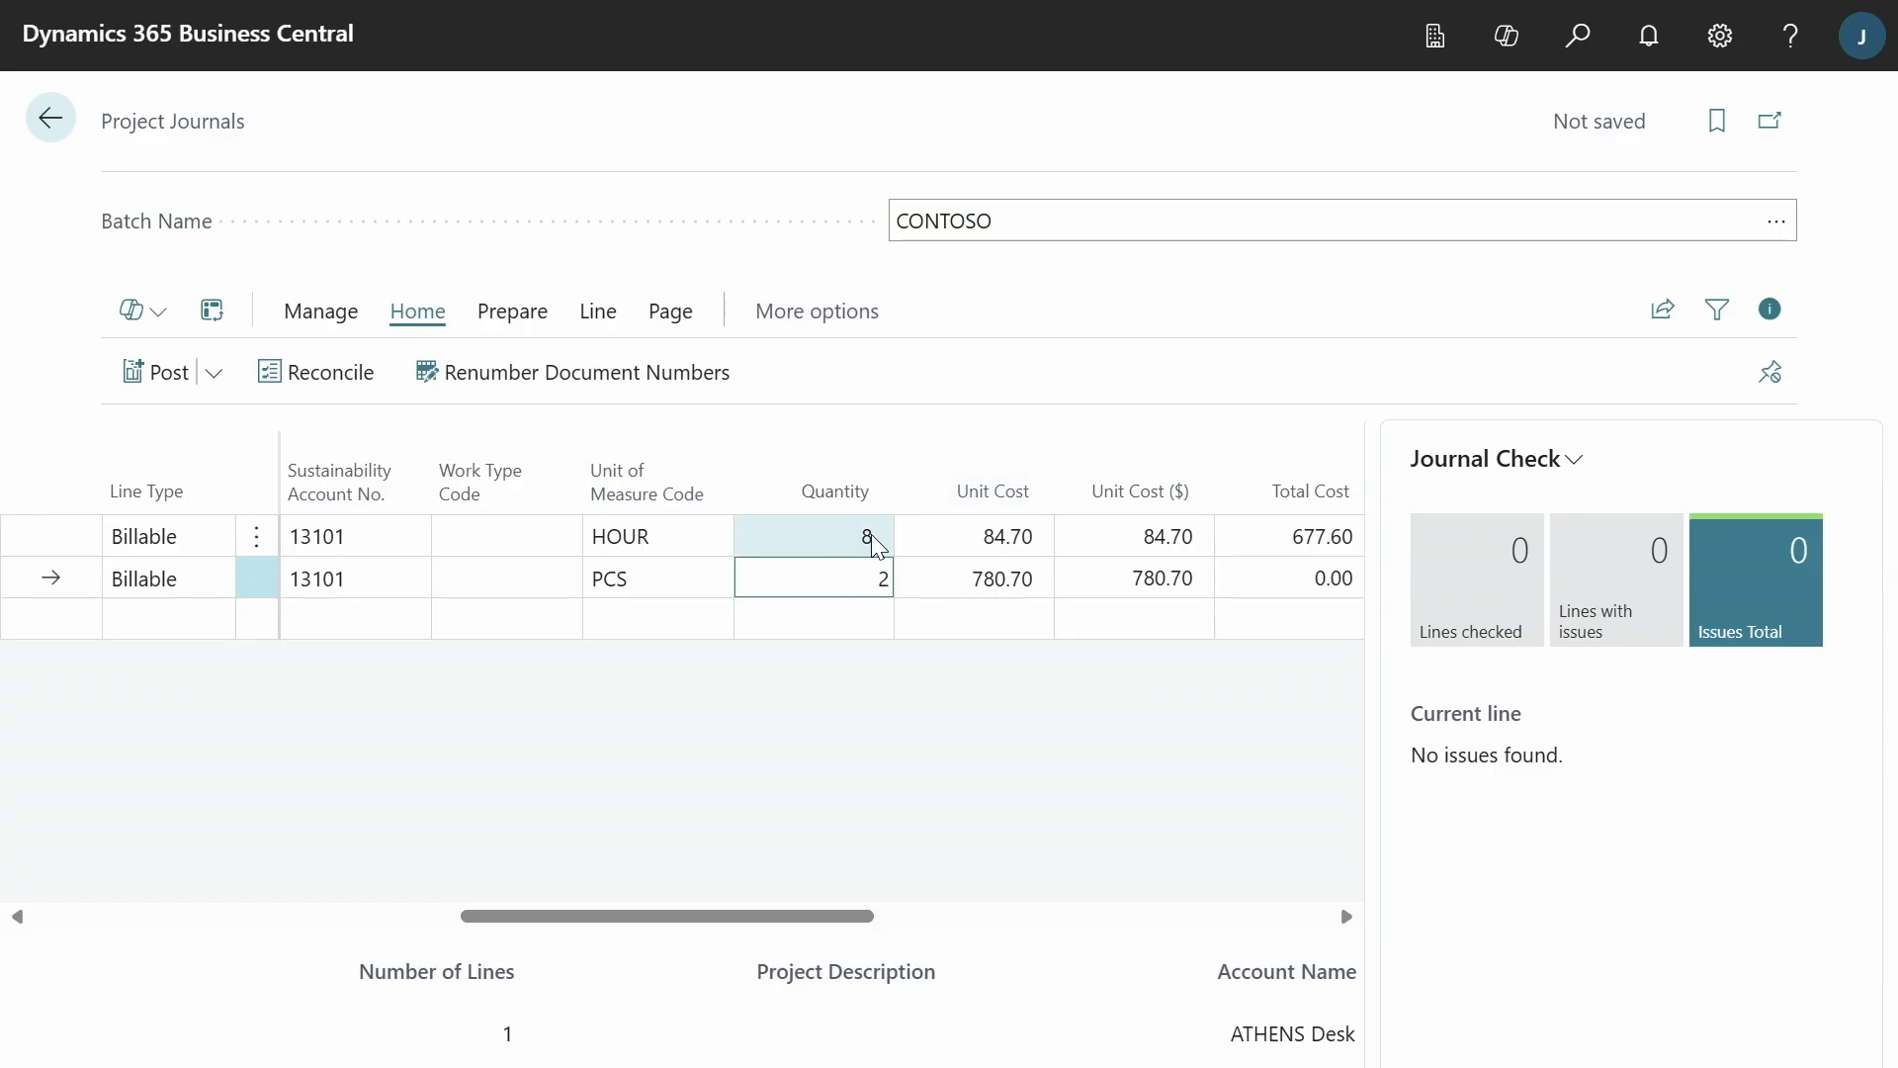
Post both project journal lines and return to the home page
{"action": "left_click", "coordinate": [1004, 692]}
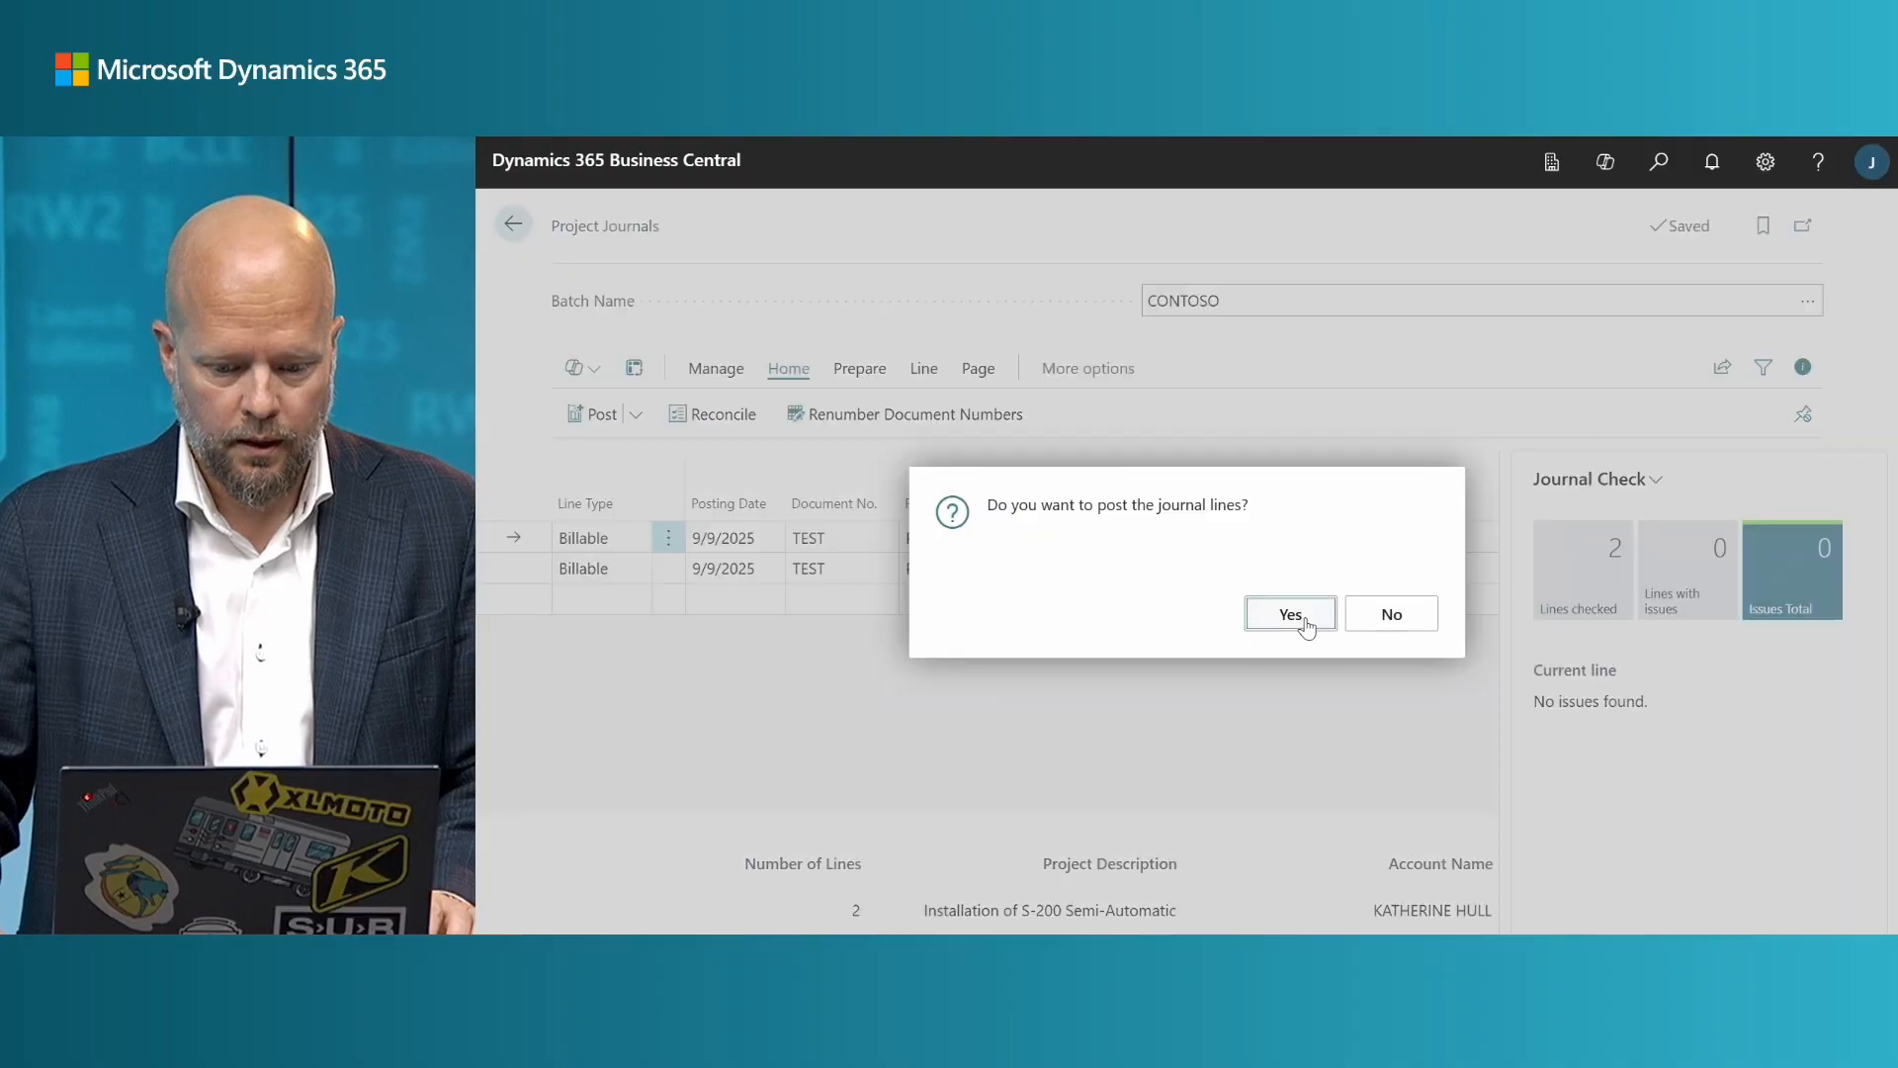
{"action": "left_click", "coordinate": [1290, 613]}
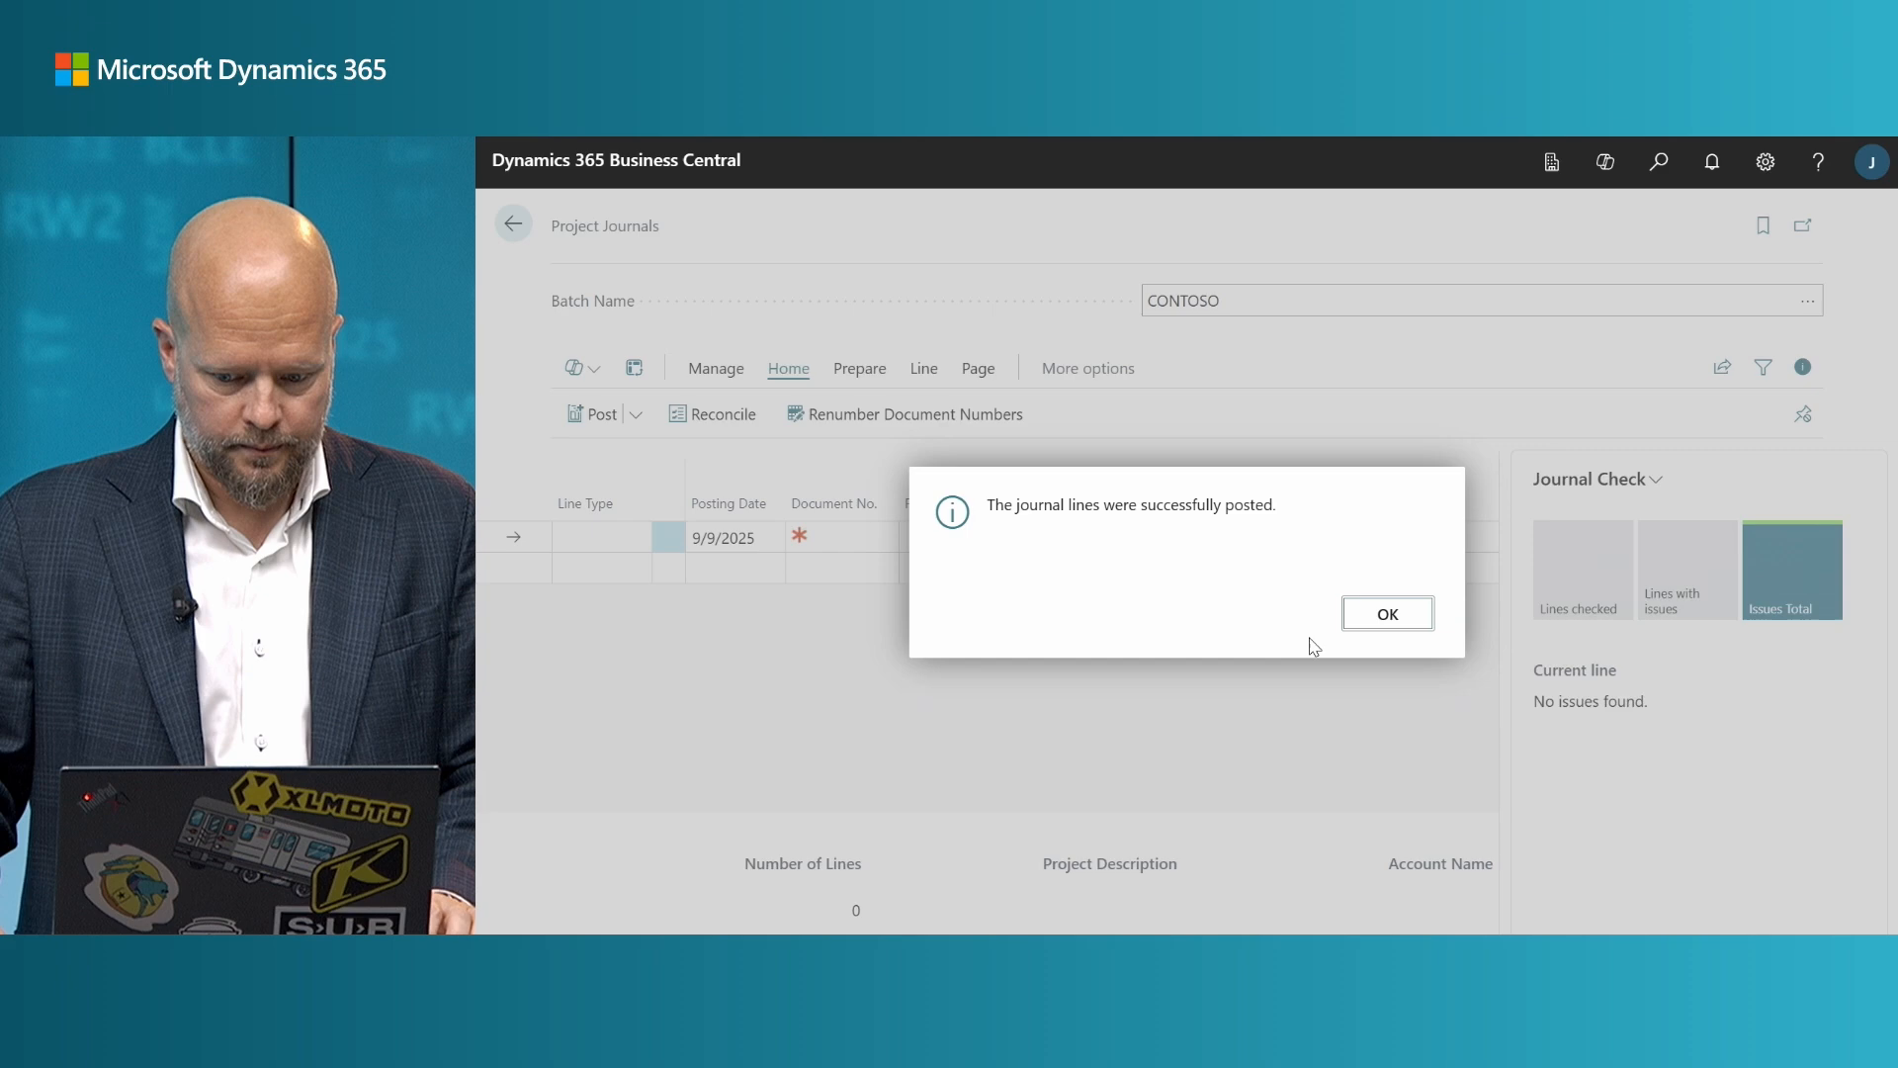
{"action": "left_click", "coordinate": [1350, 615]}
{"action": "left_click", "coordinate": [512, 225]}
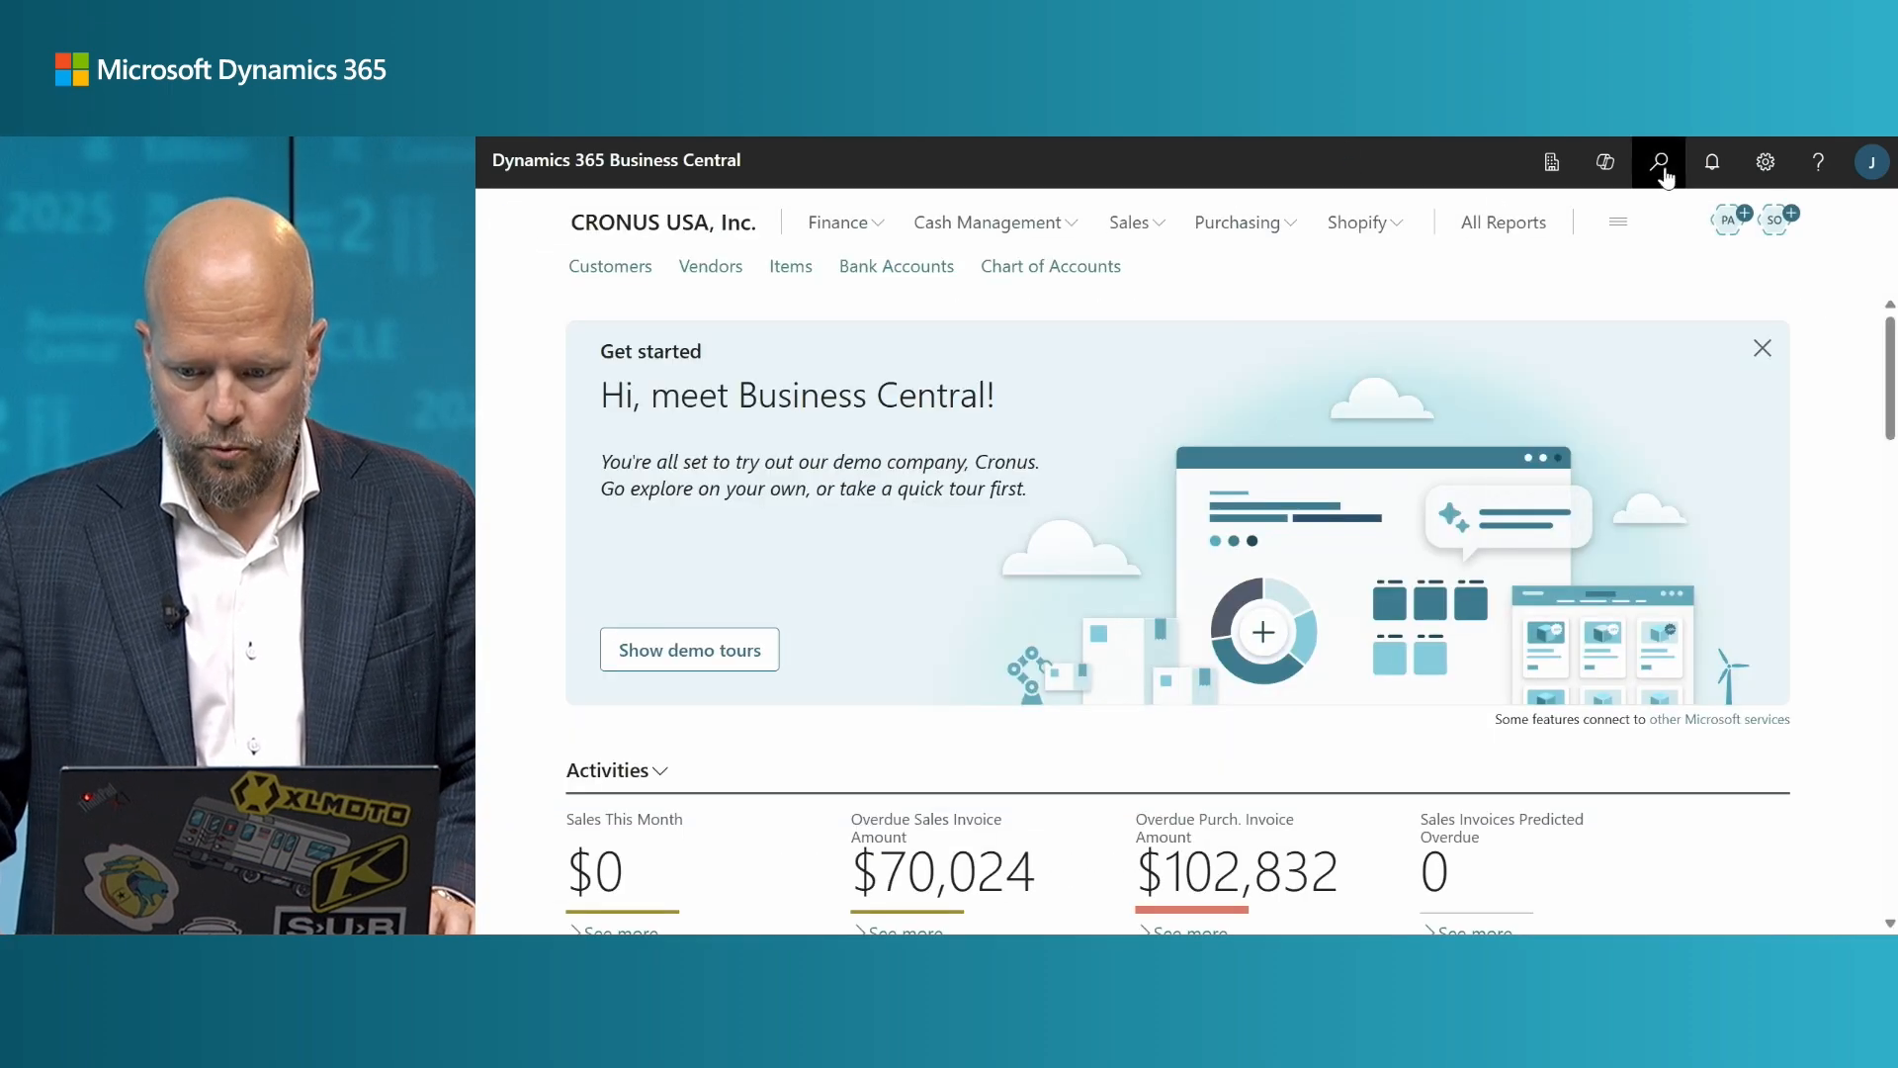
Find the Projects list and open the project card for PR00010
{"action": "key", "text": "alt+q"}
{"action": "type", "text": "projects"}
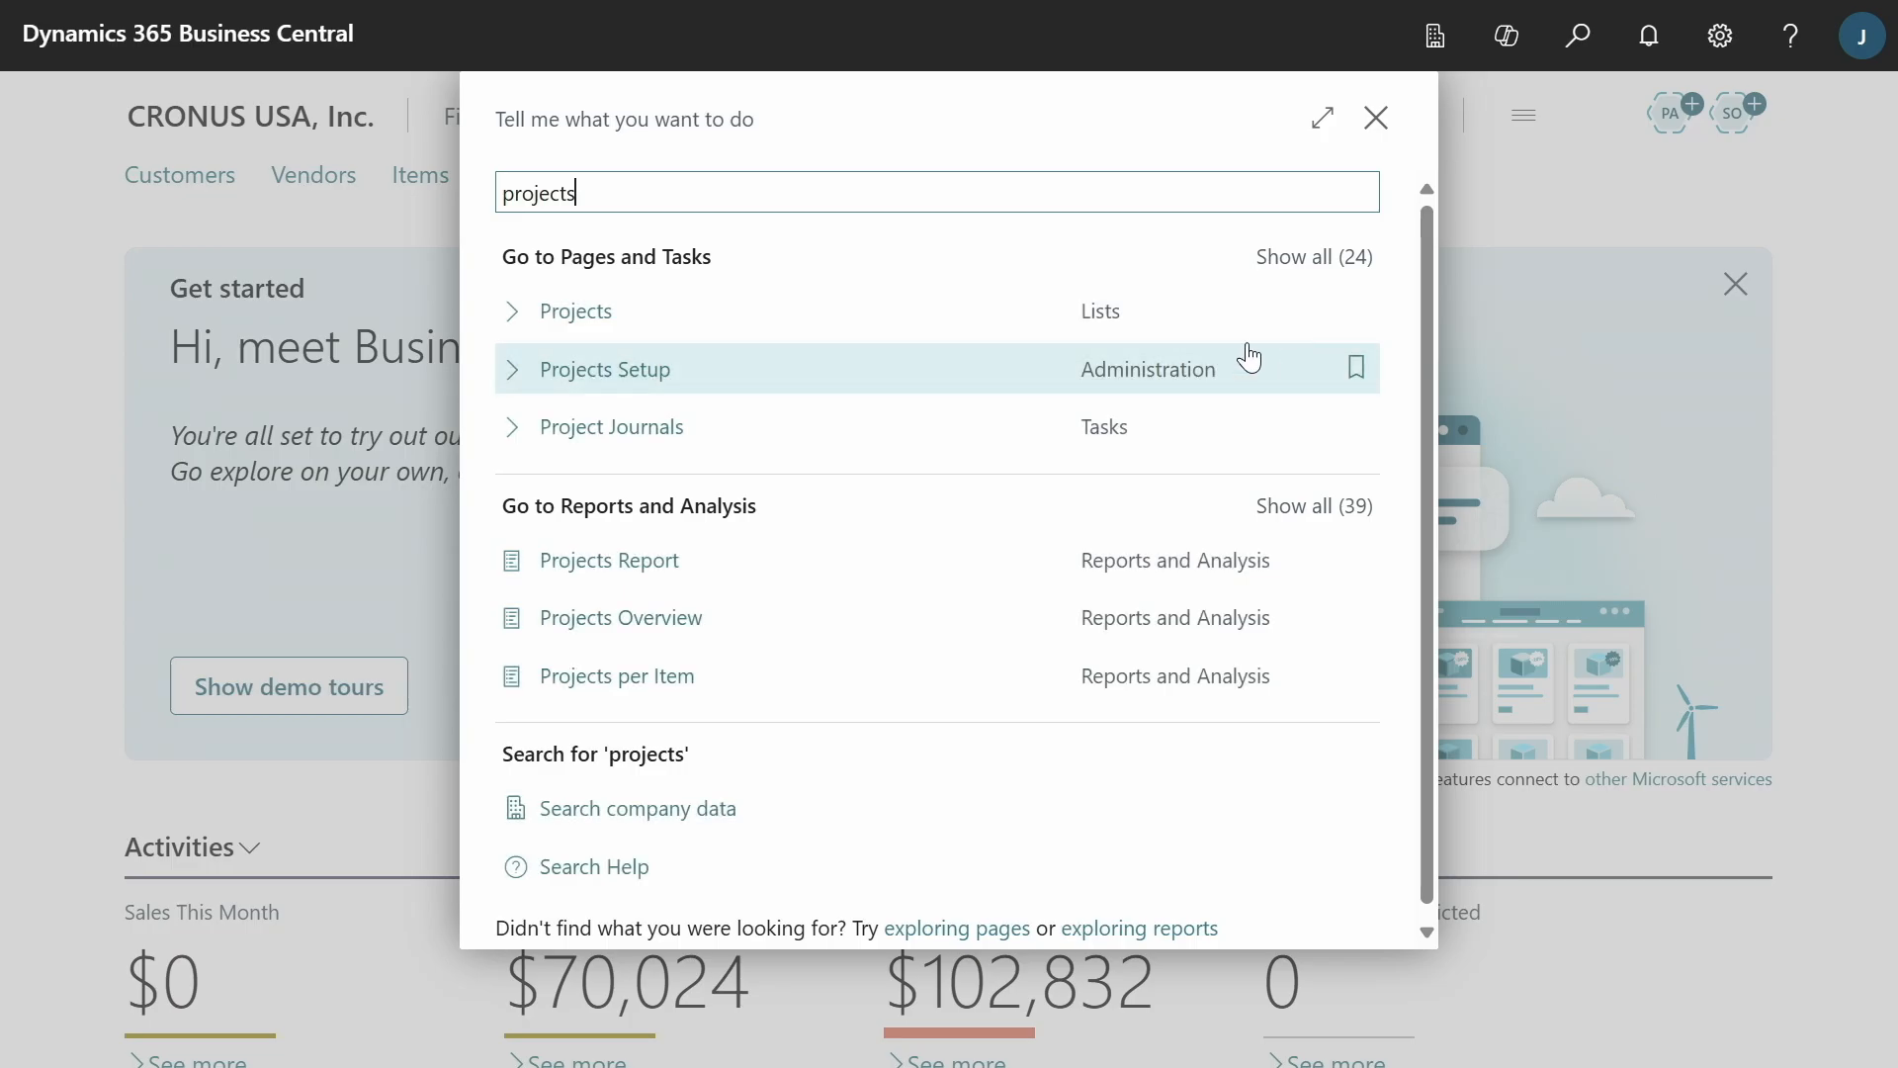
{"action": "left_click", "coordinate": [589, 326]}
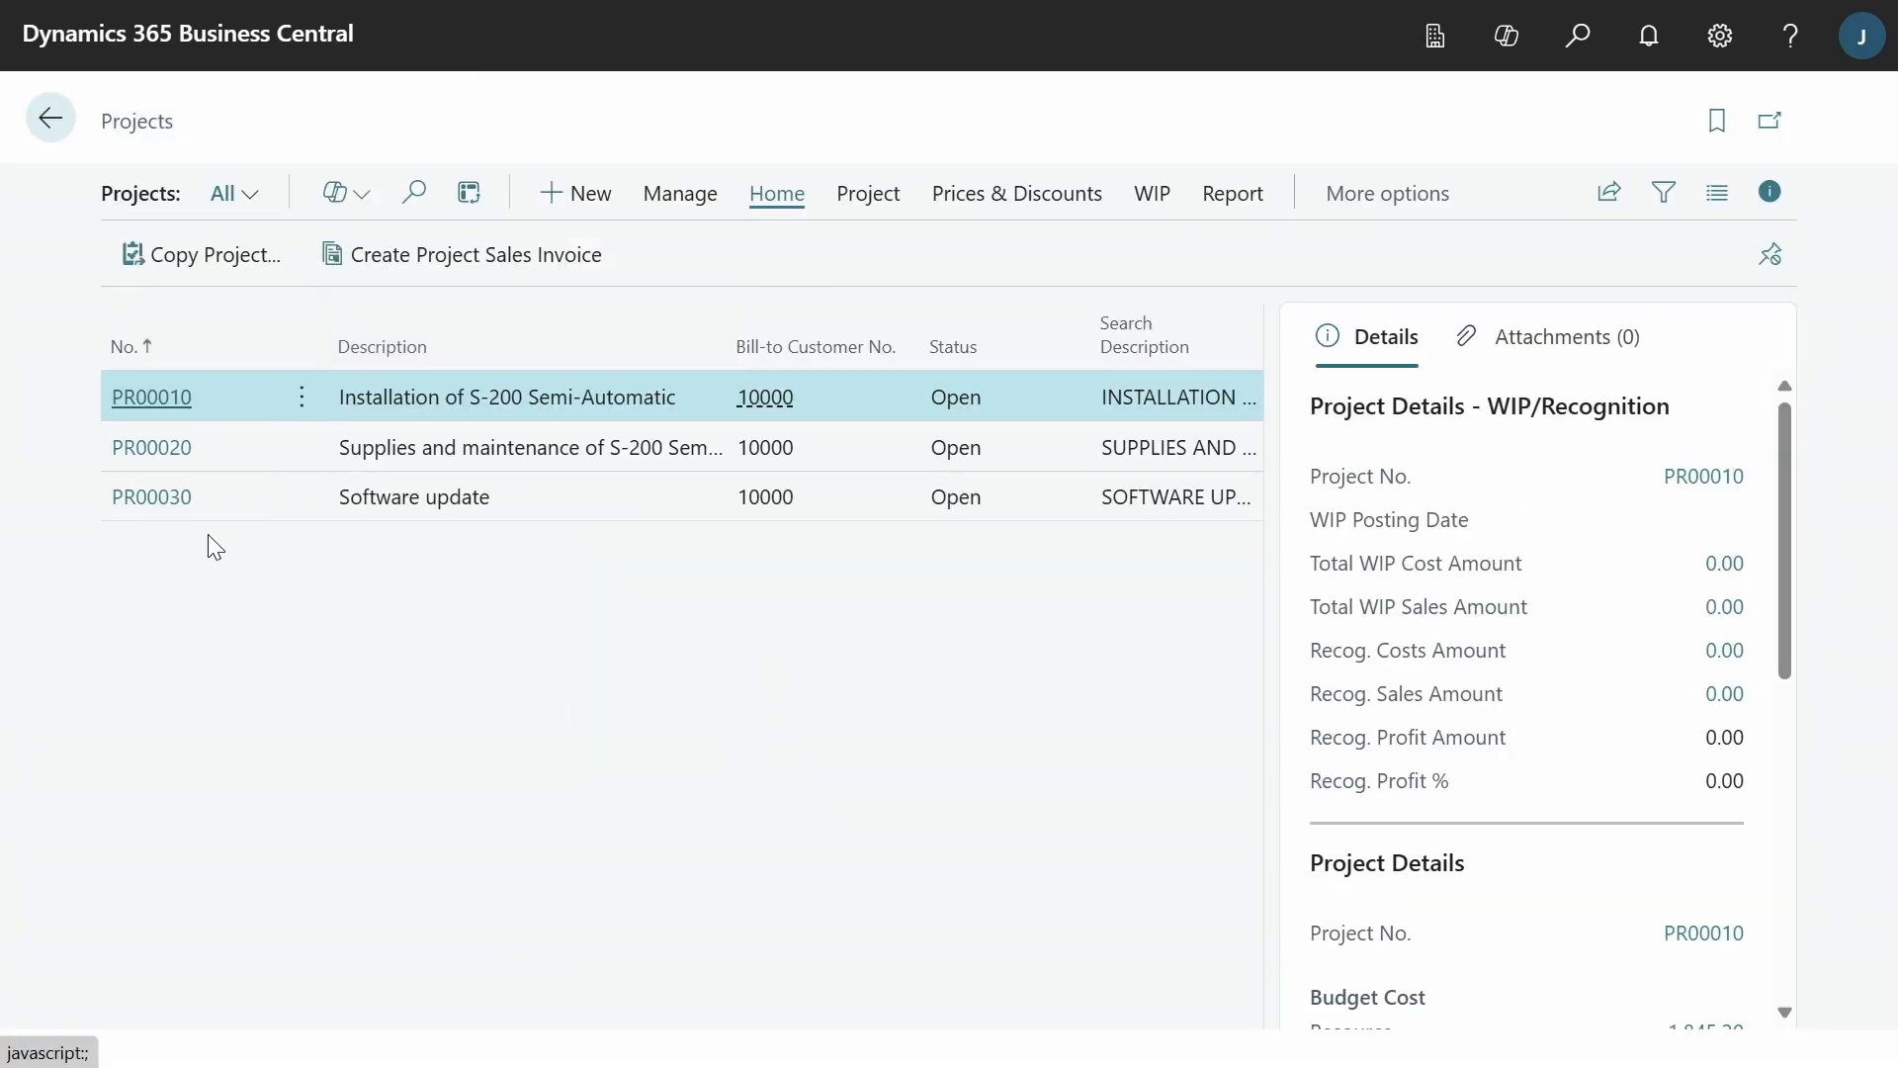
{"action": "left_click", "coordinate": [151, 399]}
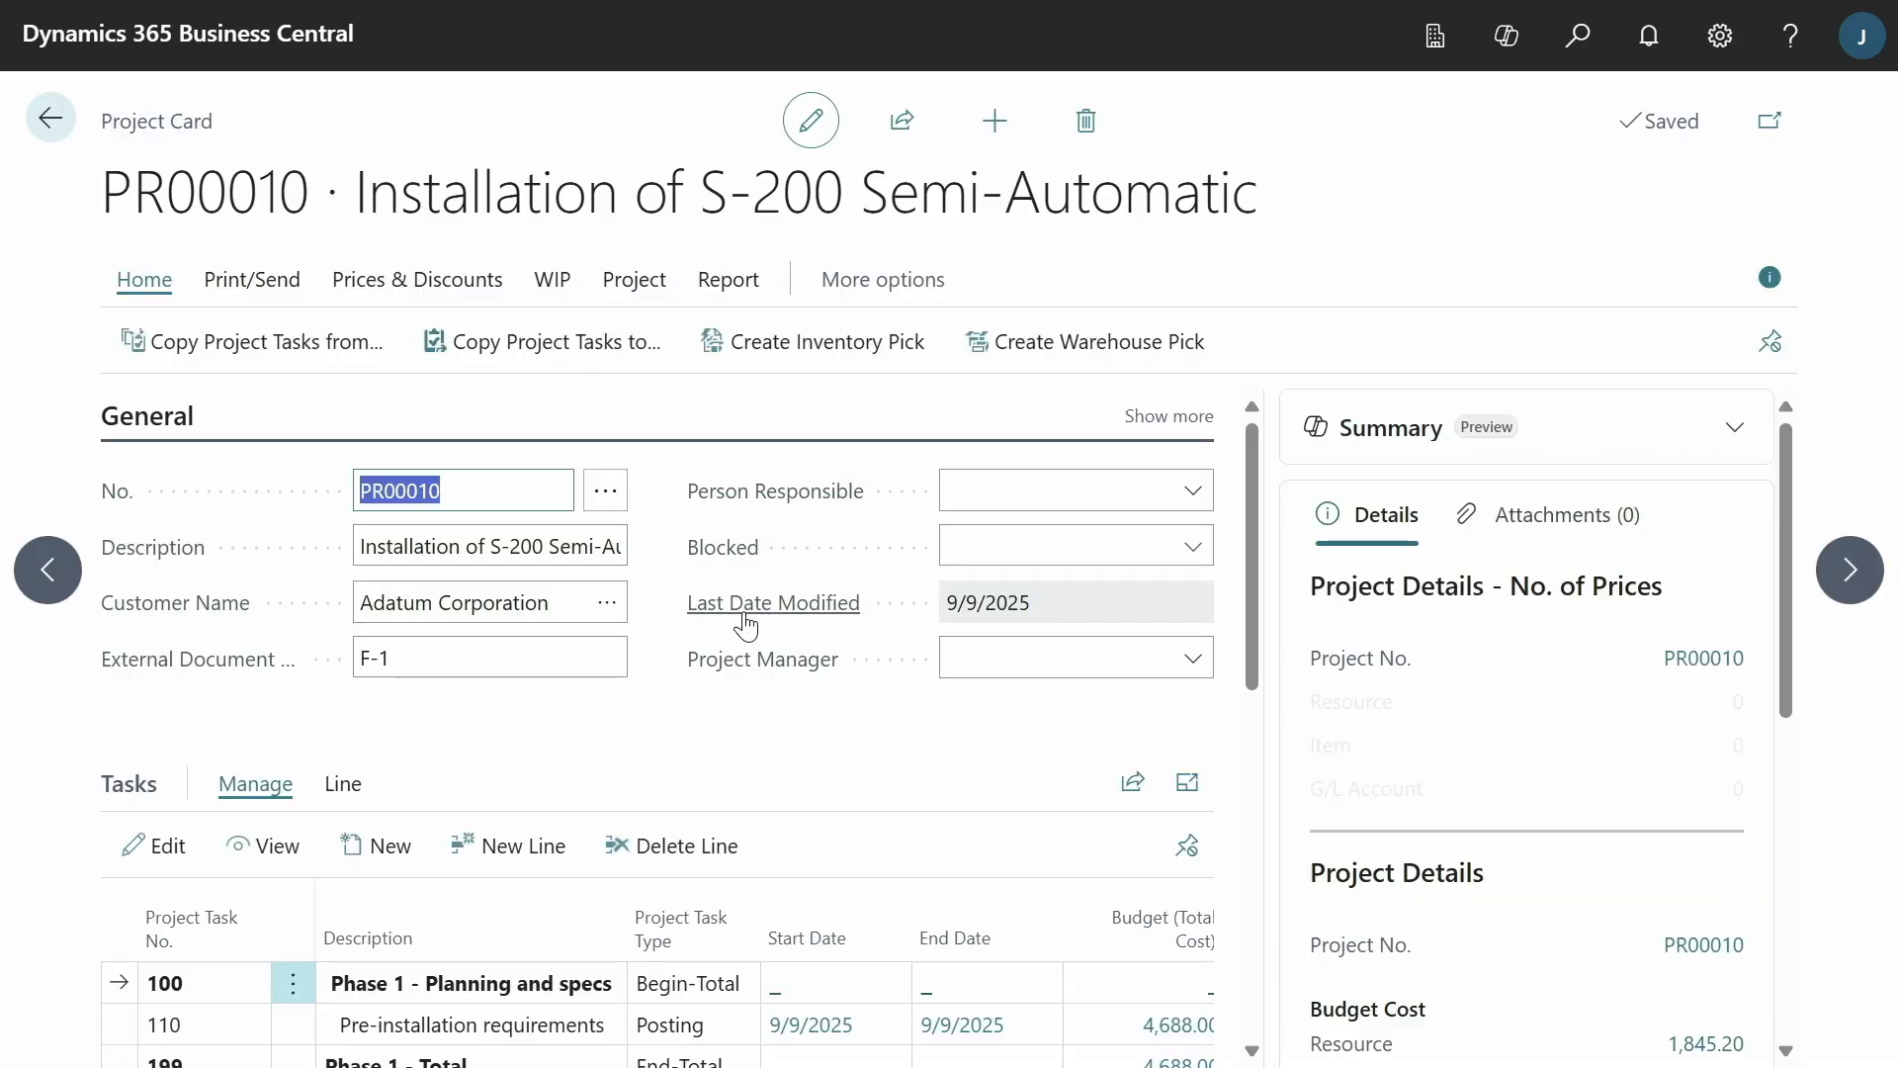
Inspect the sustainability value entries behind task 110's Total CO2e amount and return to the project card
{"action": "scroll", "coordinate": [830, 828], "scroll_direction": "down", "scroll_amount": 3}
{"action": "left_click_drag", "start_coordinate": [669, 905], "coordinate": [1125, 933]}
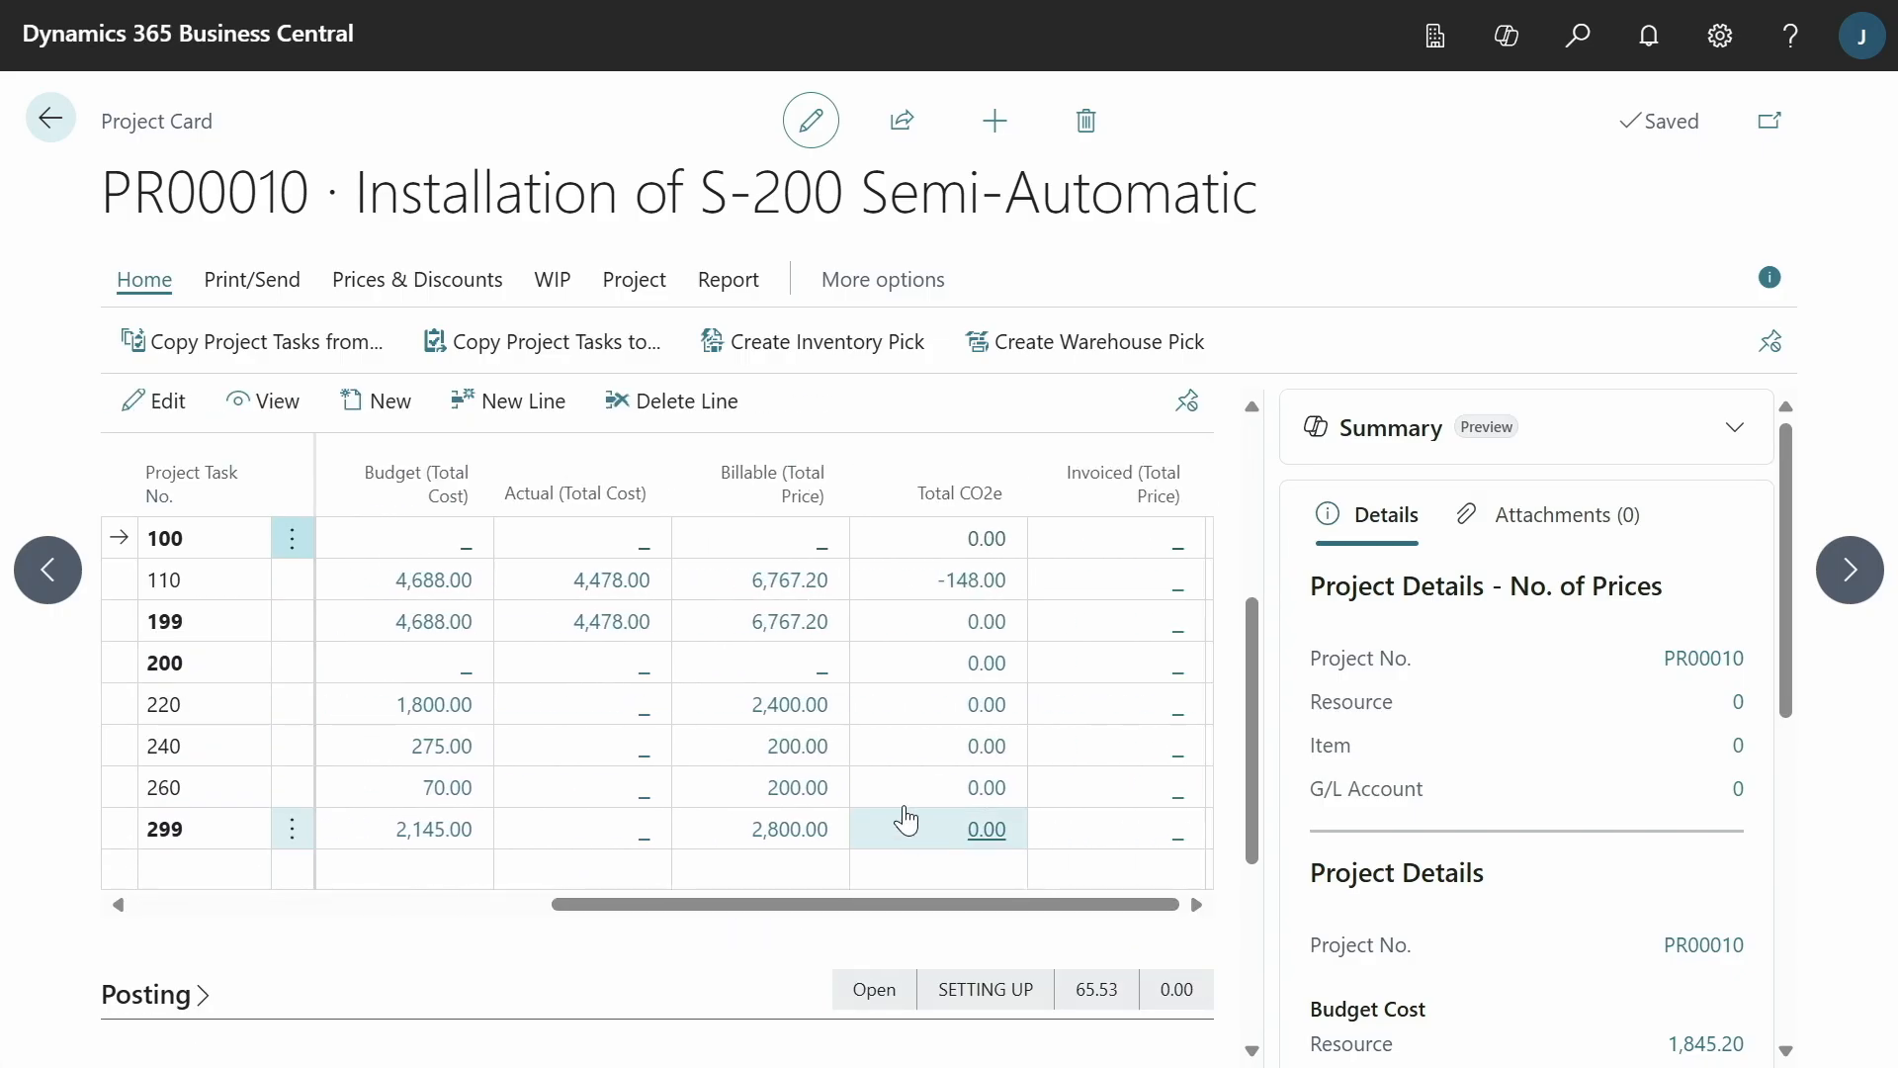
{"action": "left_click", "coordinate": [964, 583]}
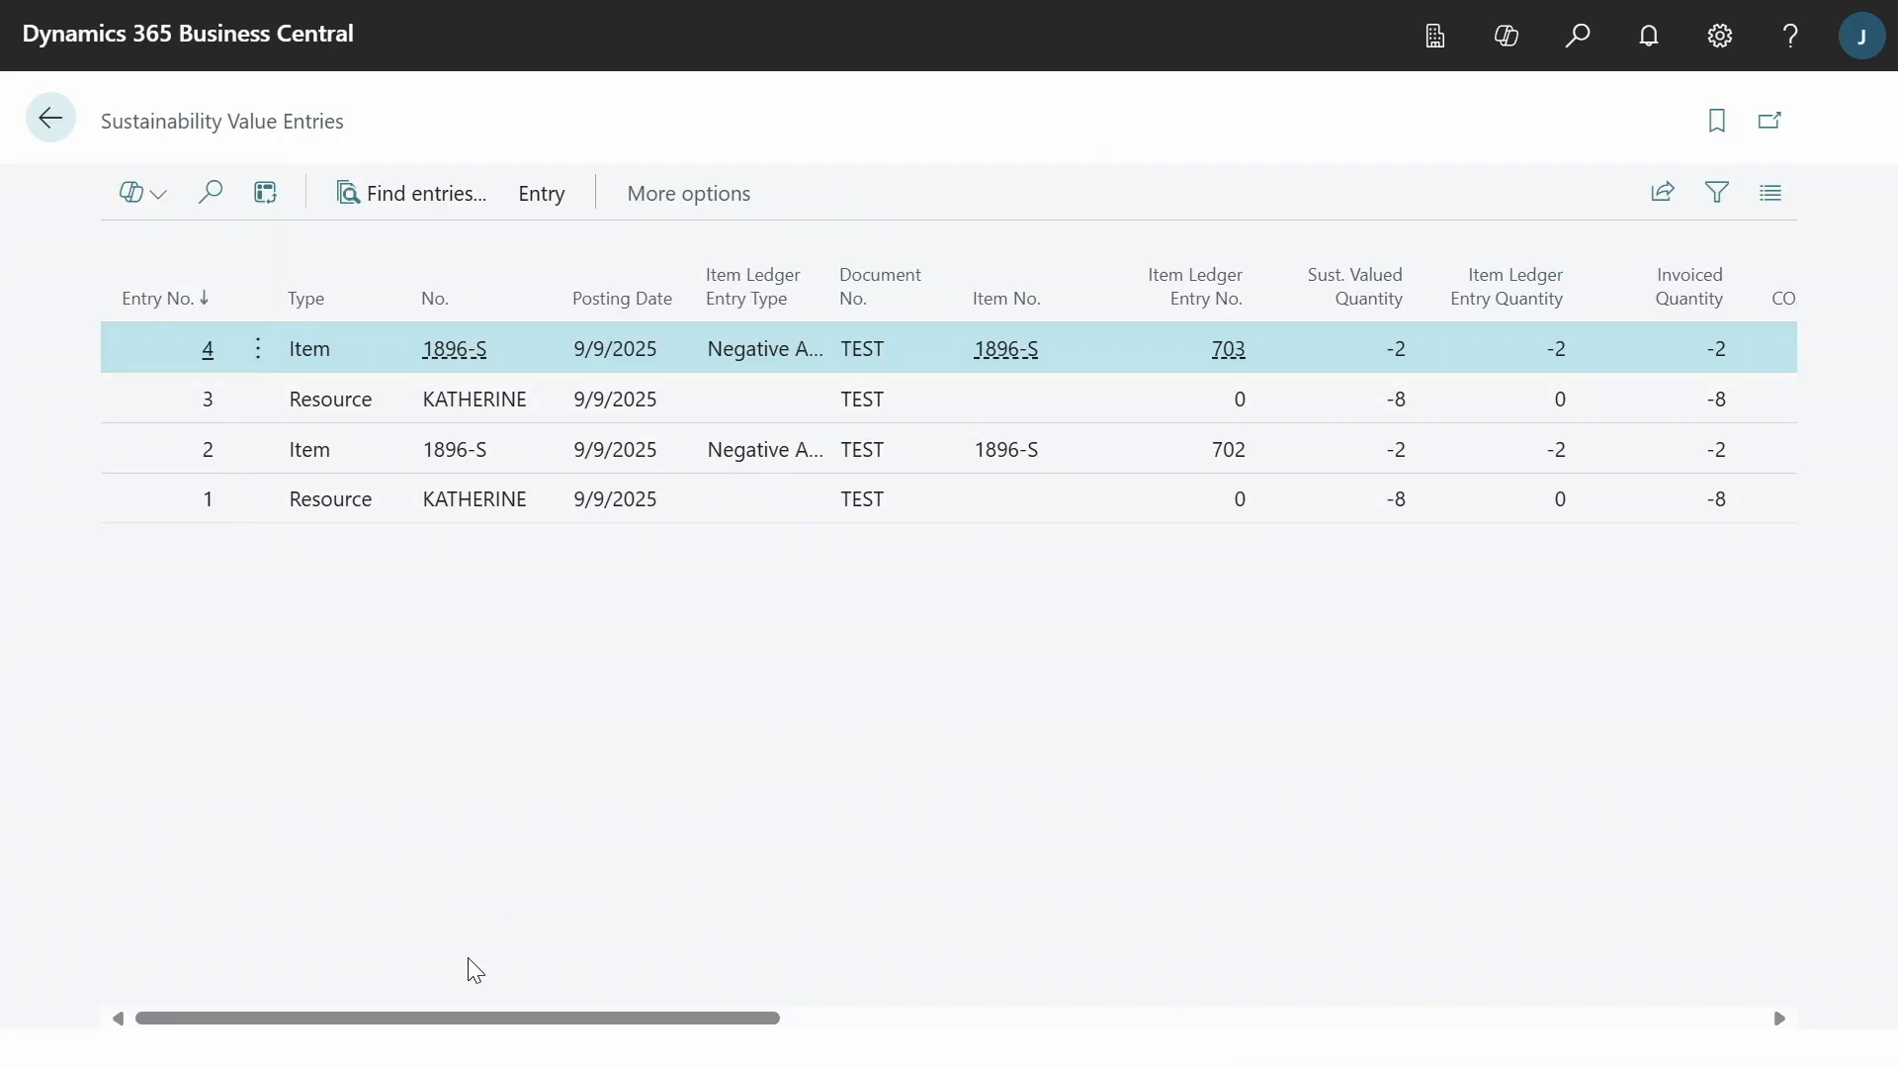
{"action": "left_click_drag", "start_coordinate": [487, 1017], "coordinate": [395, 1017]}
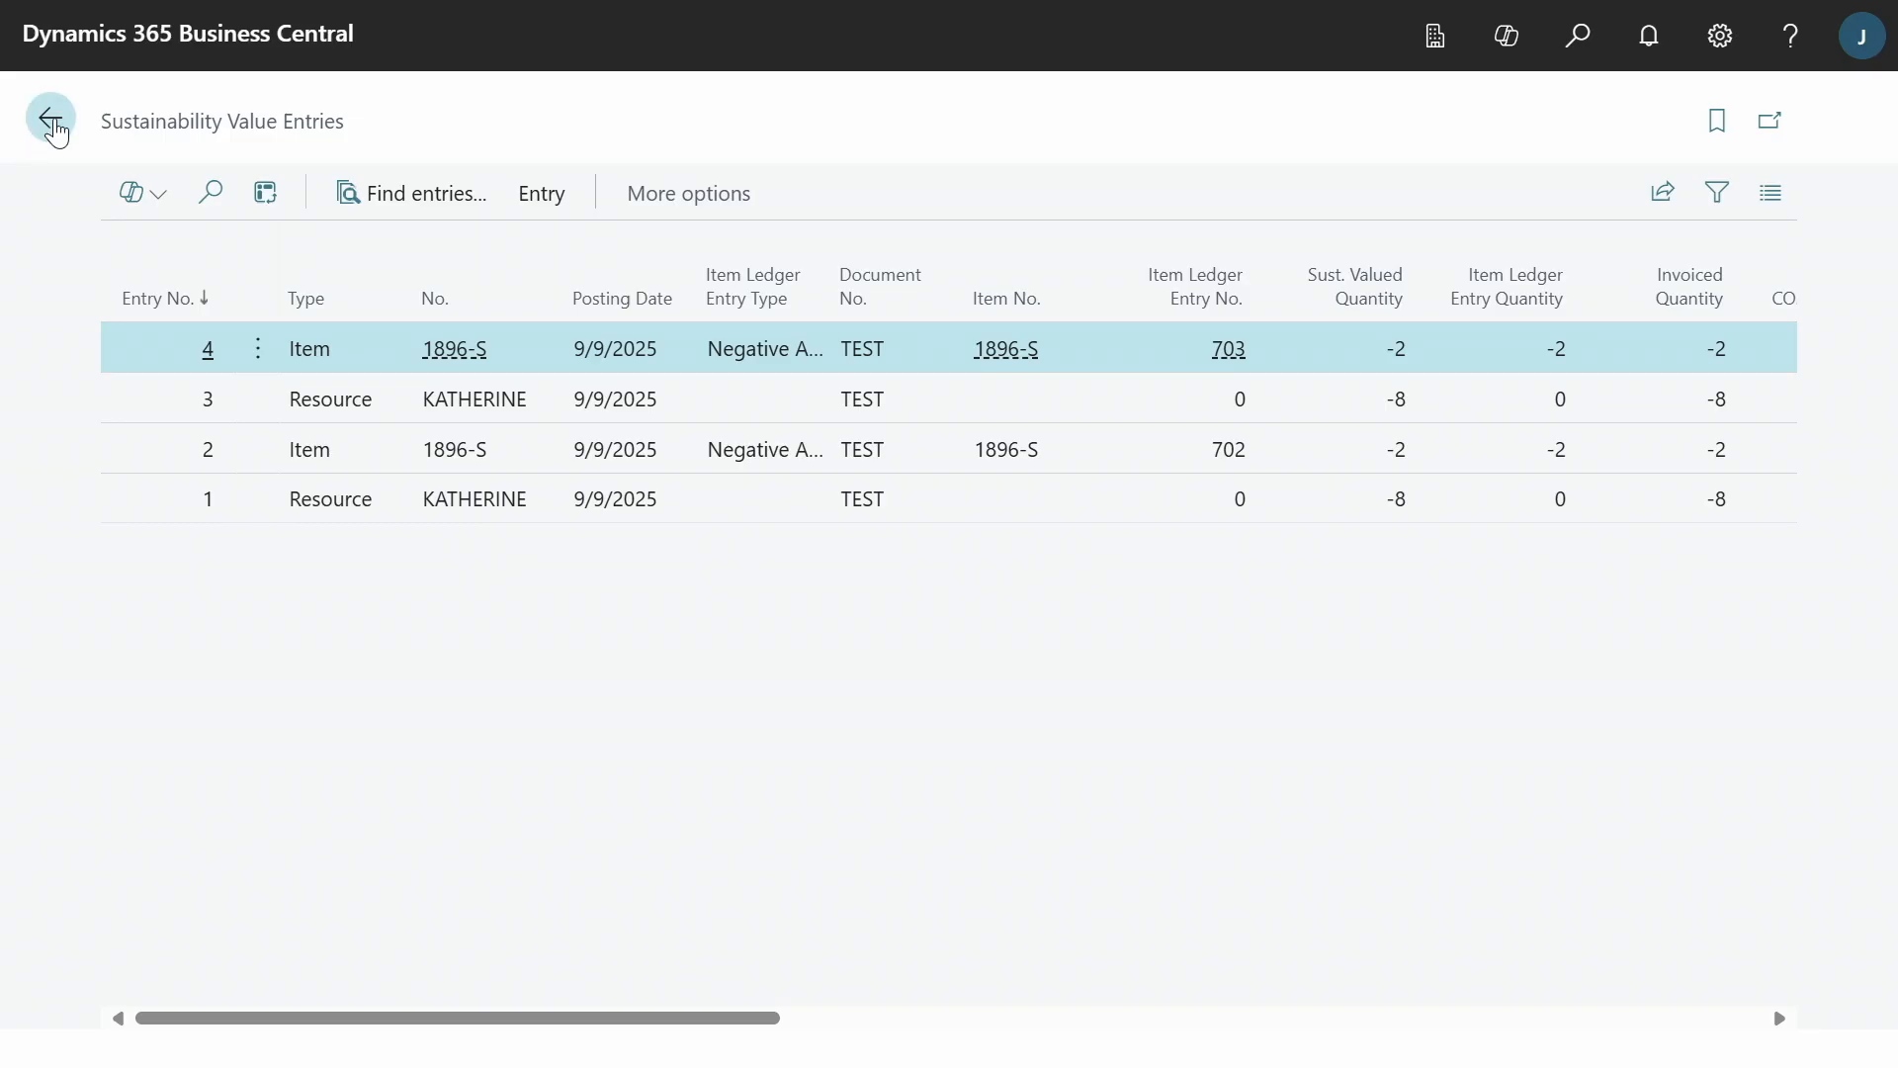
{"action": "left_click", "coordinate": [51, 120]}
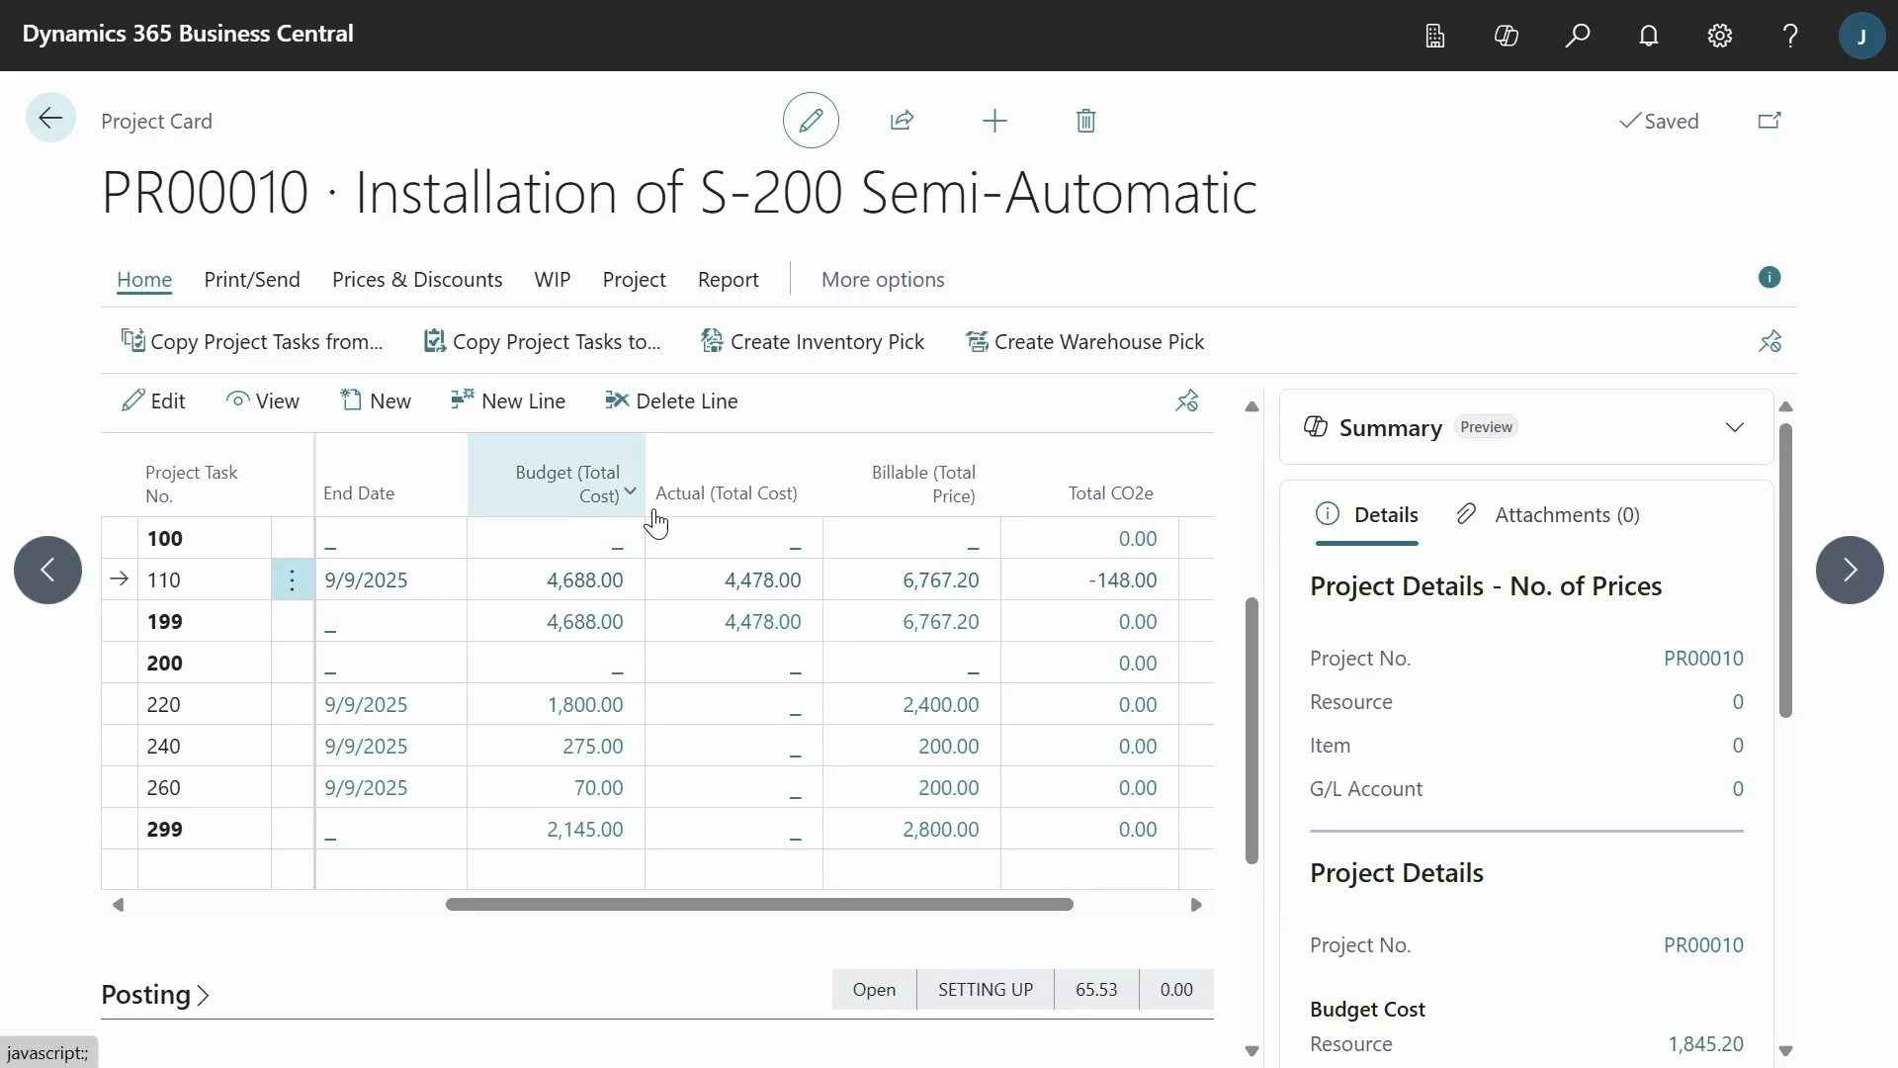
Open project PR00010's statistics and examine the price, cost and profit figures down to the Sustainability section
{"action": "scroll", "coordinate": [692, 554], "scroll_direction": "up", "scroll_amount": 5}
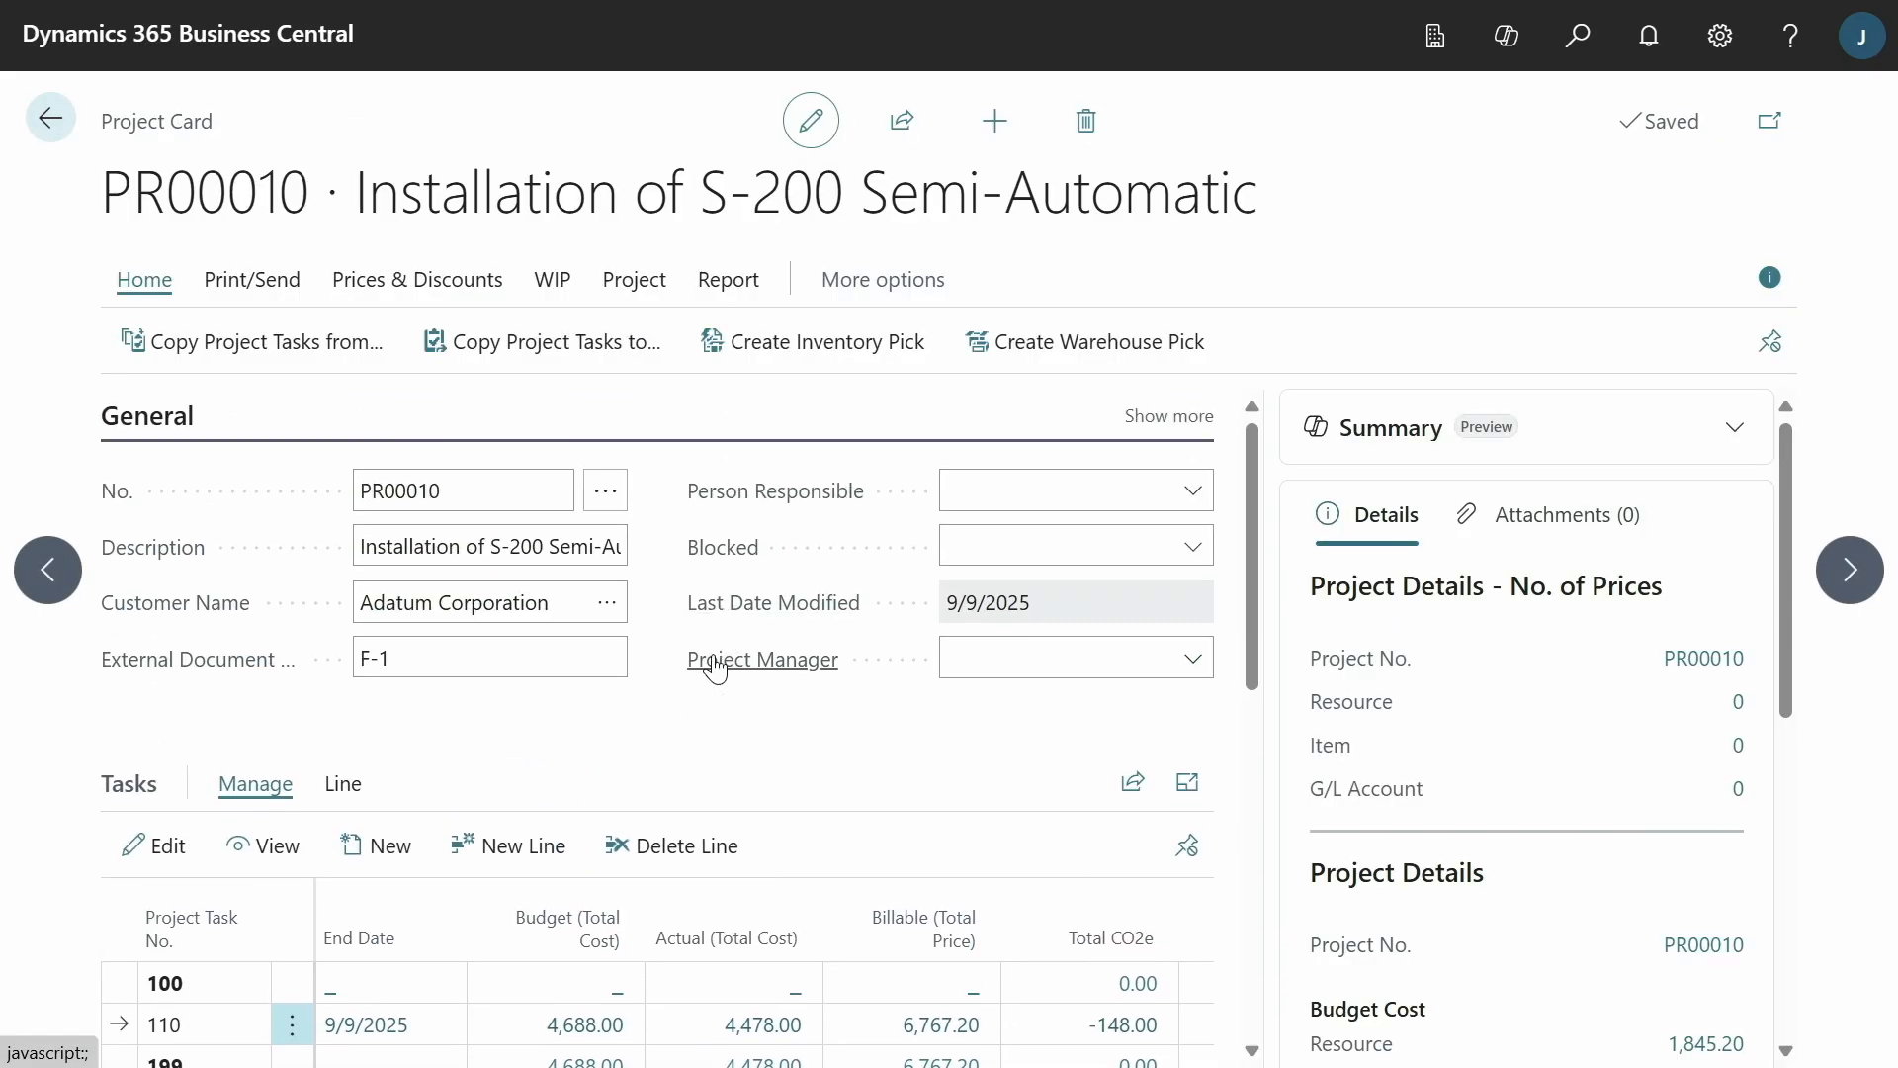
{"action": "left_click", "coordinate": [633, 279]}
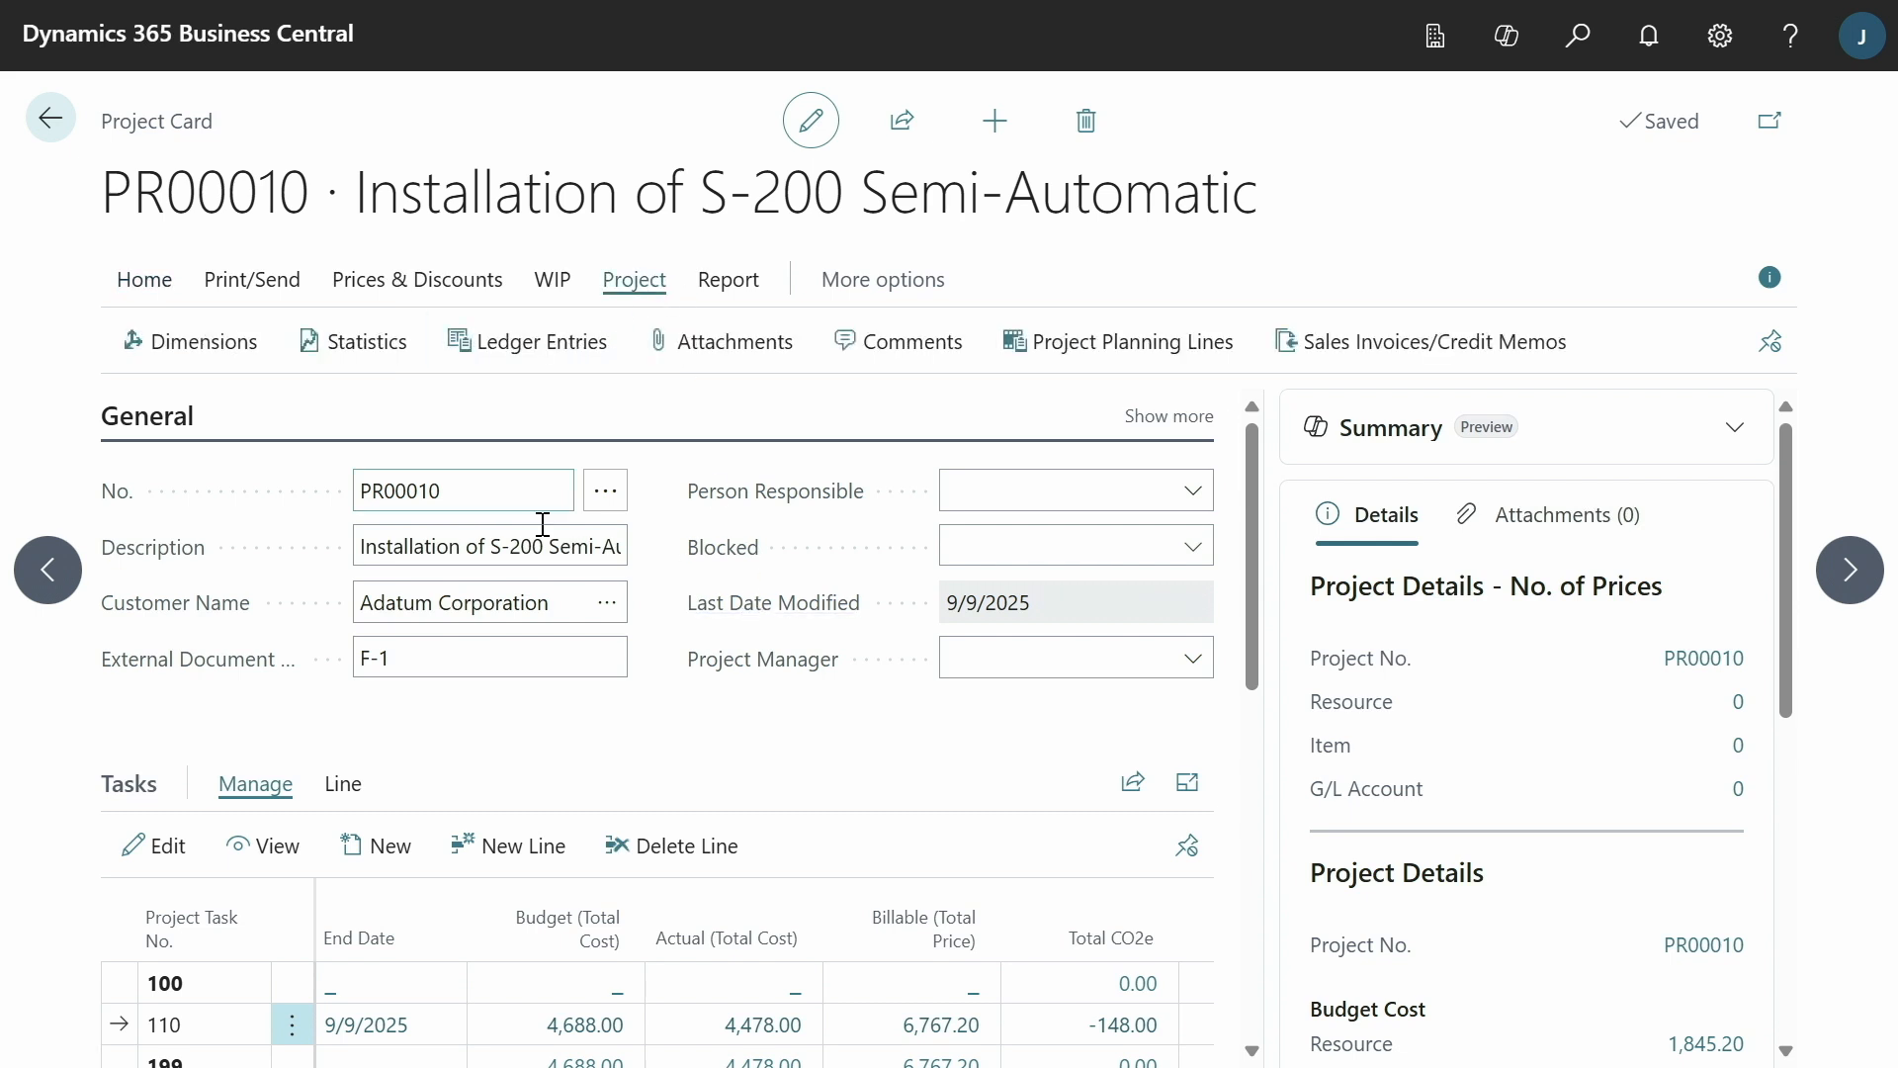
{"action": "left_click", "coordinate": [362, 348]}
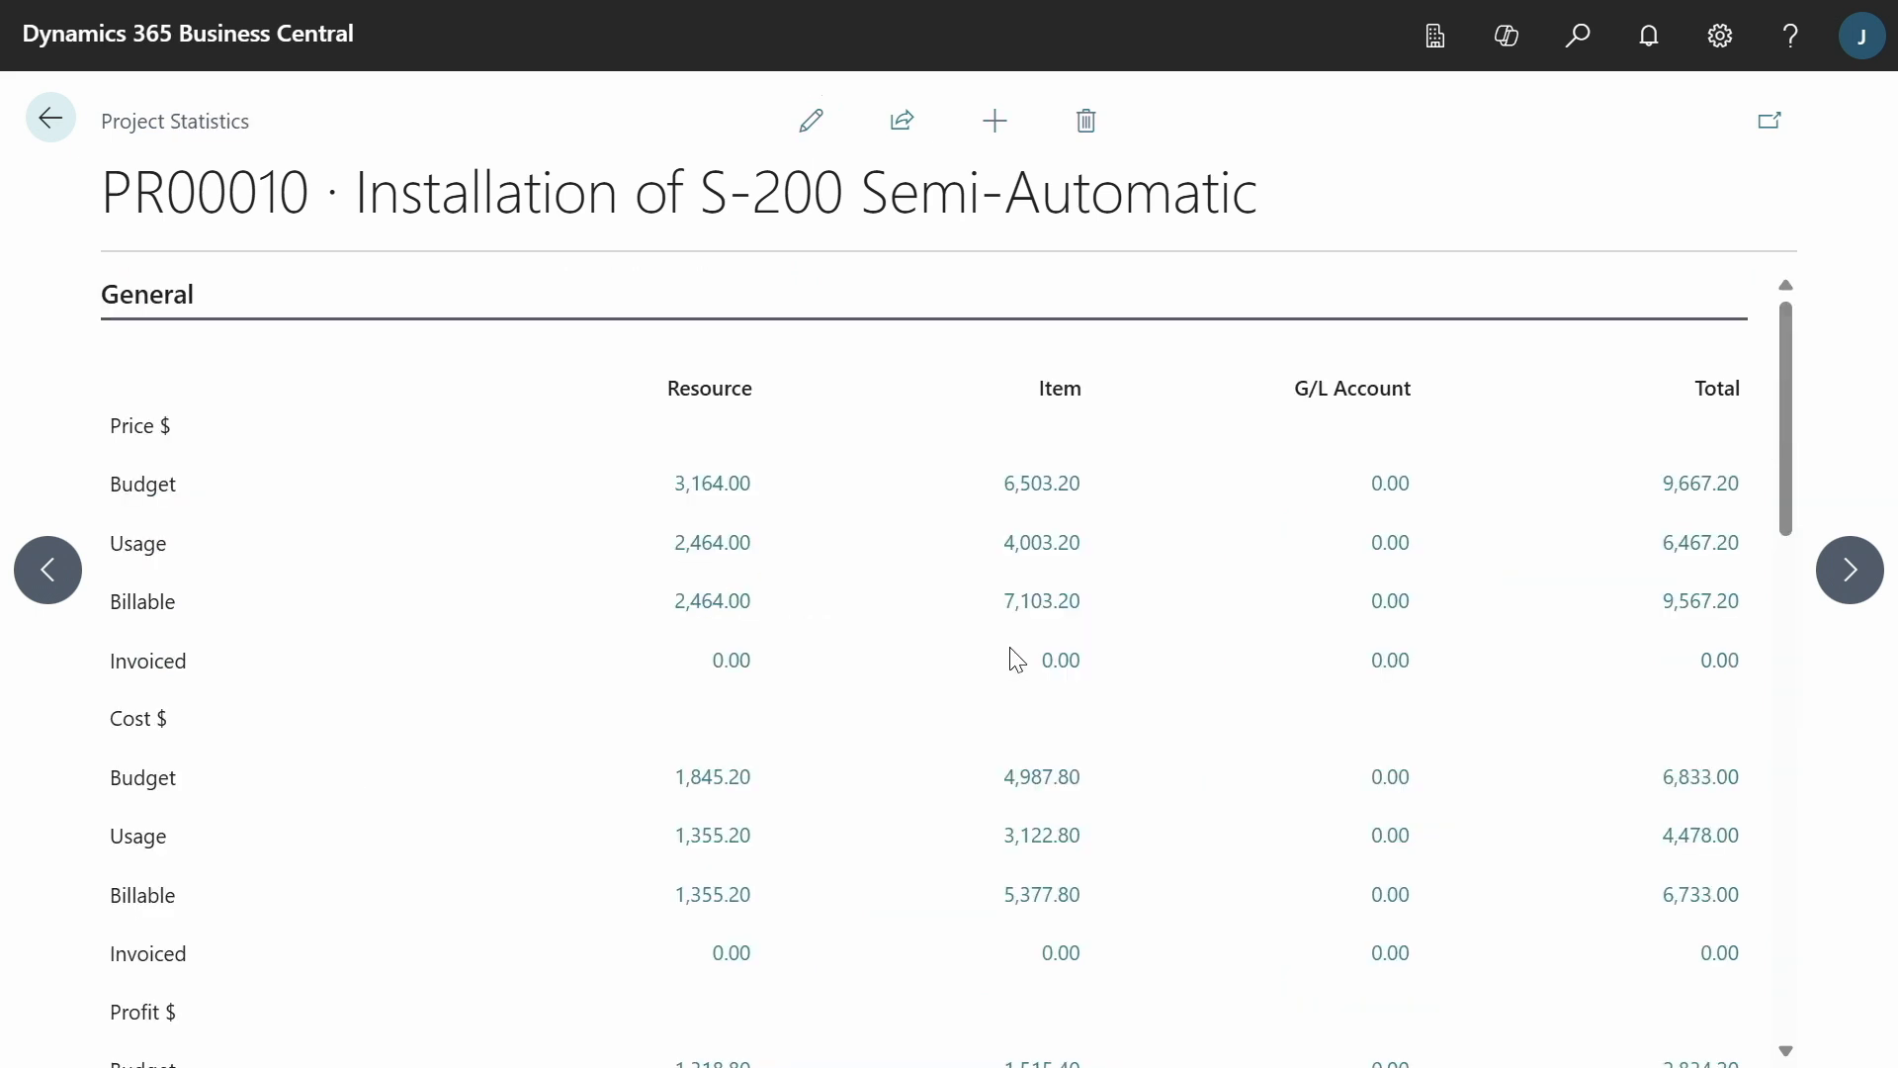
{"action": "scroll", "coordinate": [1007, 677], "scroll_direction": "down", "scroll_amount": 3}
{"action": "scroll", "coordinate": [1001, 666], "scroll_direction": "down", "scroll_amount": 2}
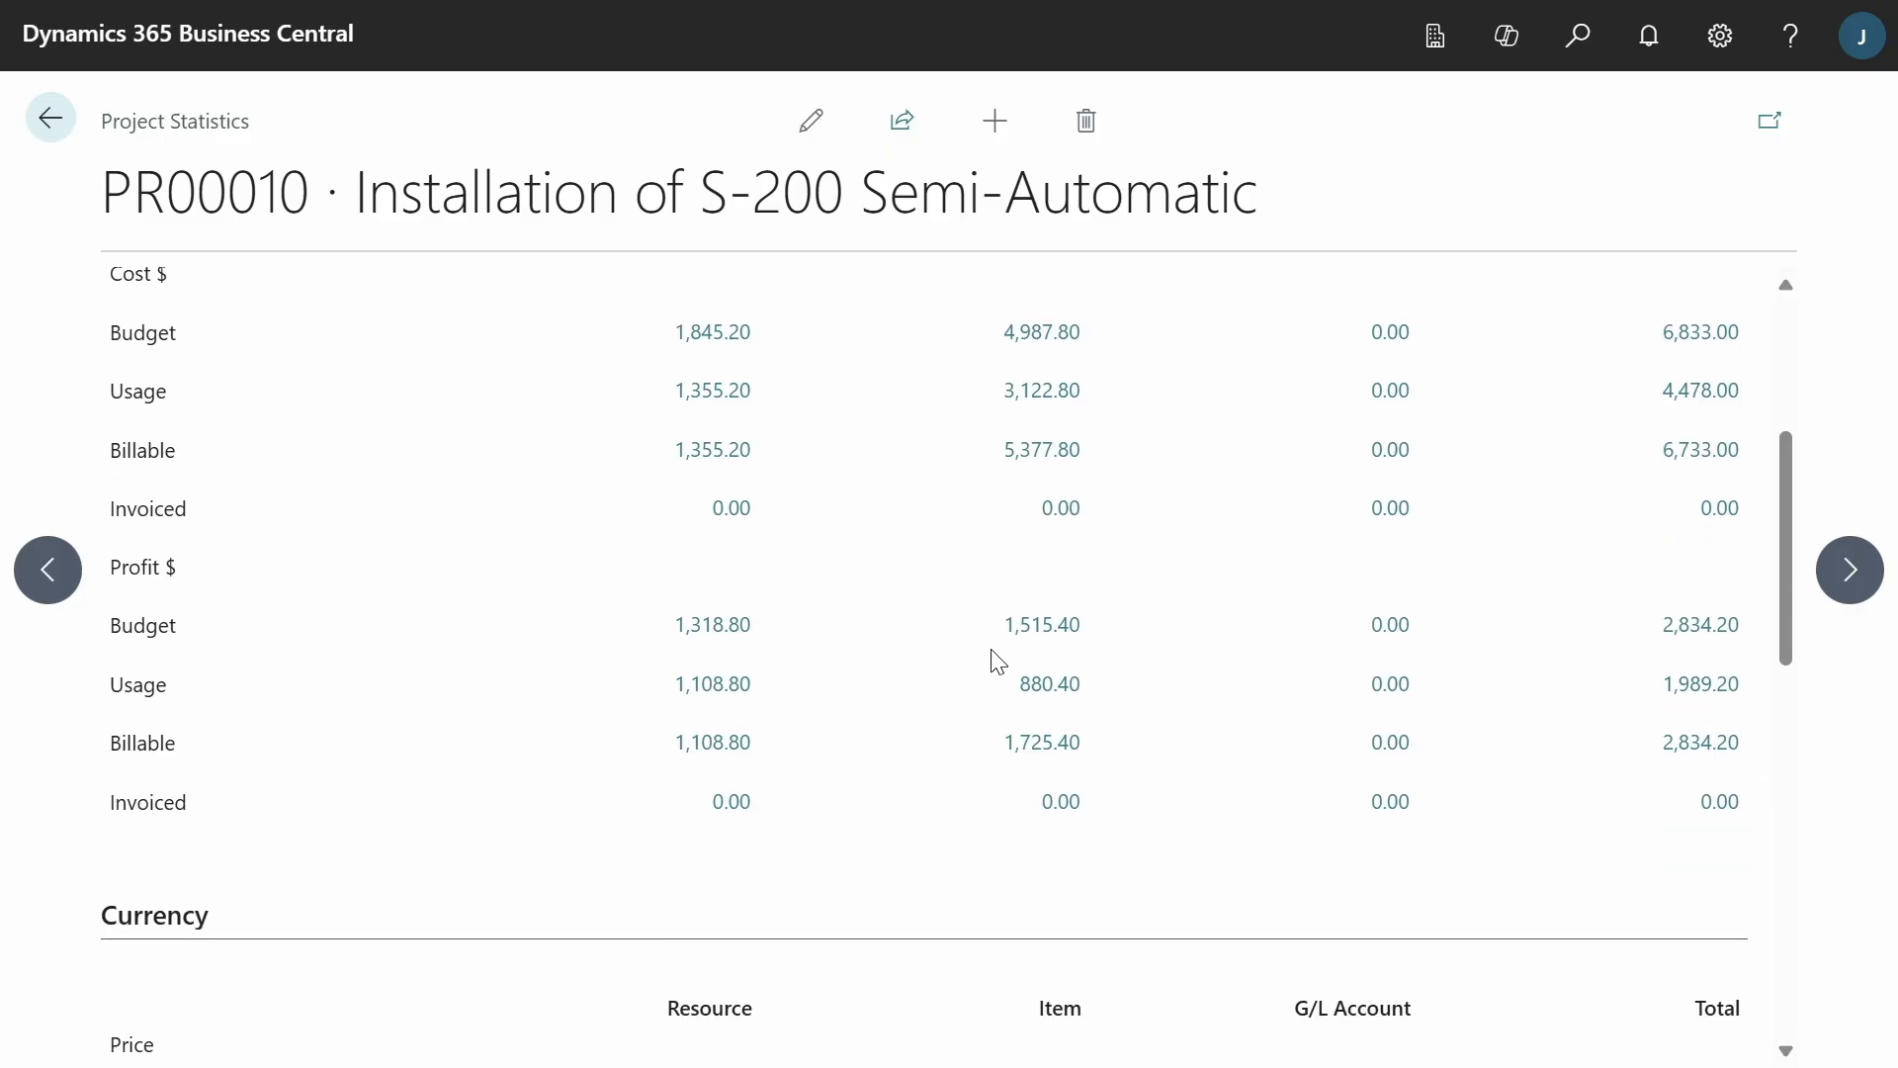
{"action": "scroll", "coordinate": [996, 659], "scroll_direction": "down", "scroll_amount": 2}
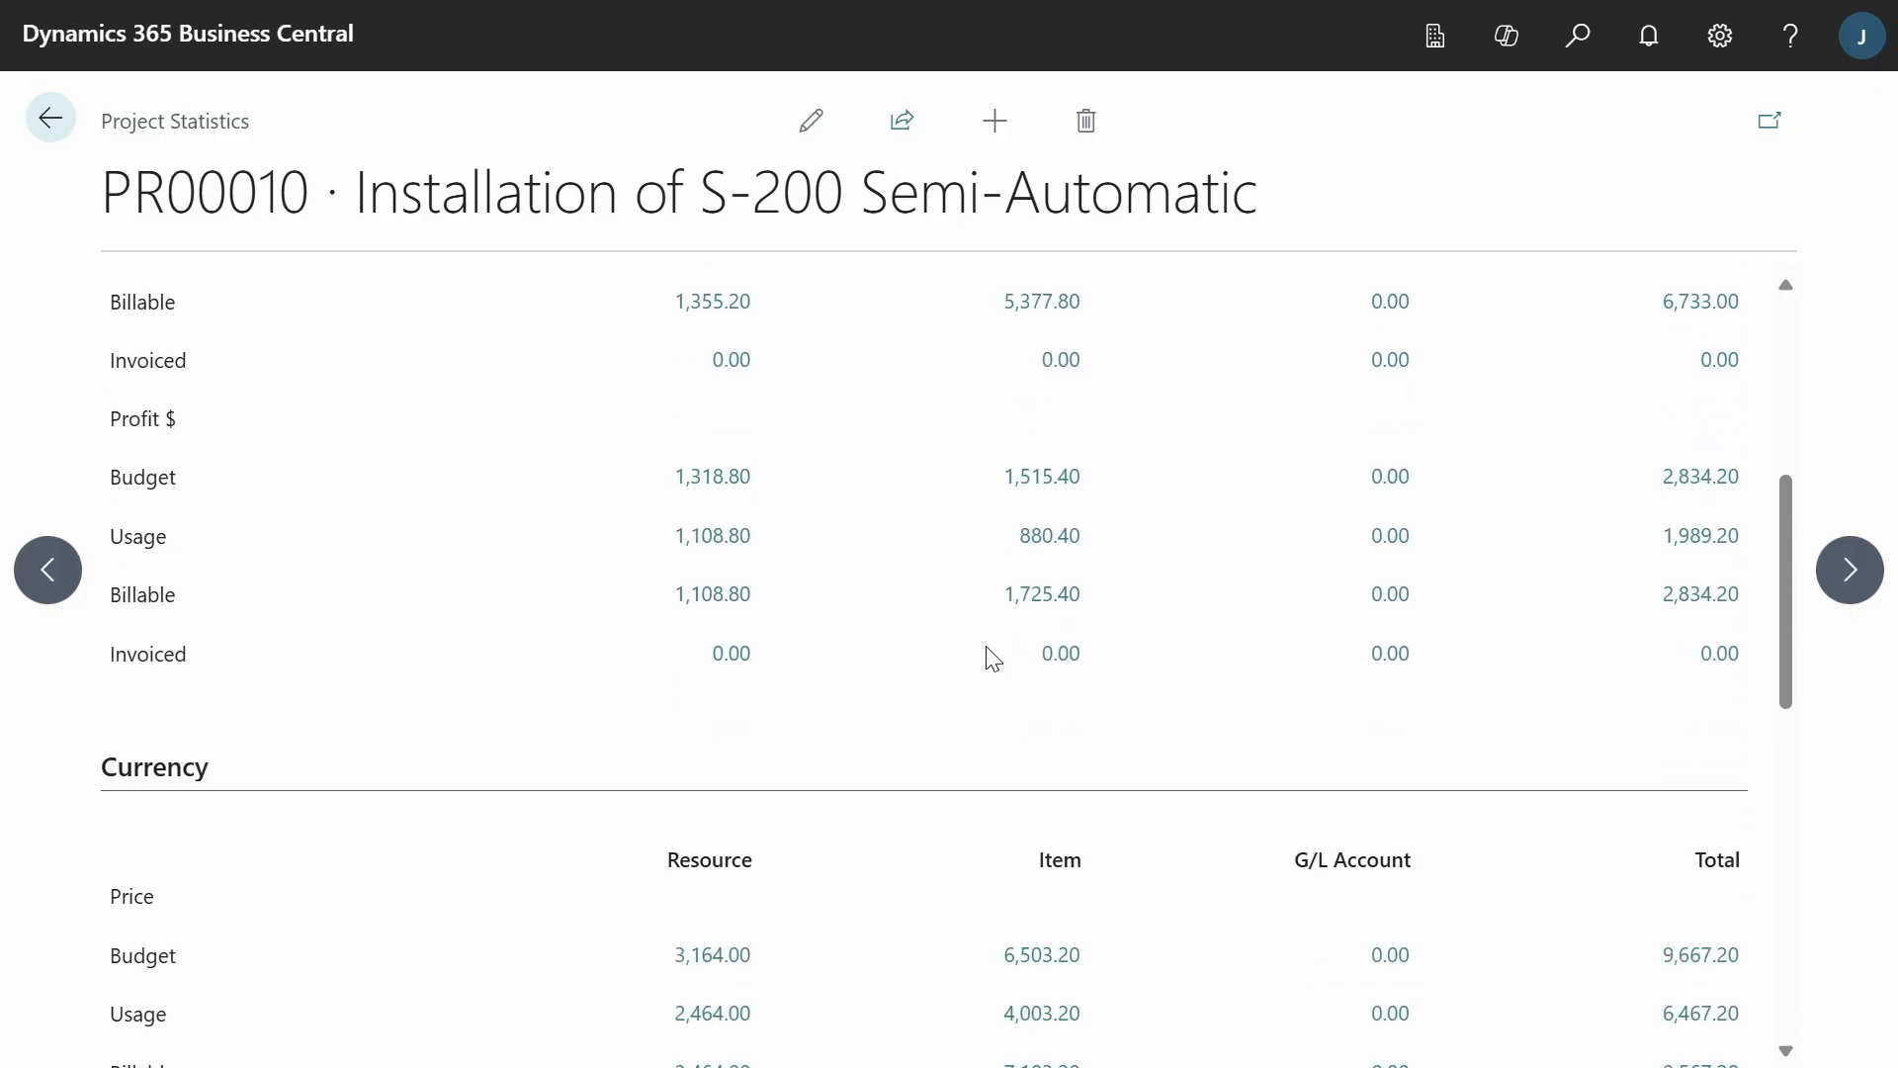
{"action": "scroll", "coordinate": [991, 657], "scroll_direction": "down", "scroll_amount": 4}
{"action": "scroll", "coordinate": [986, 656], "scroll_direction": "down", "scroll_amount": 2}
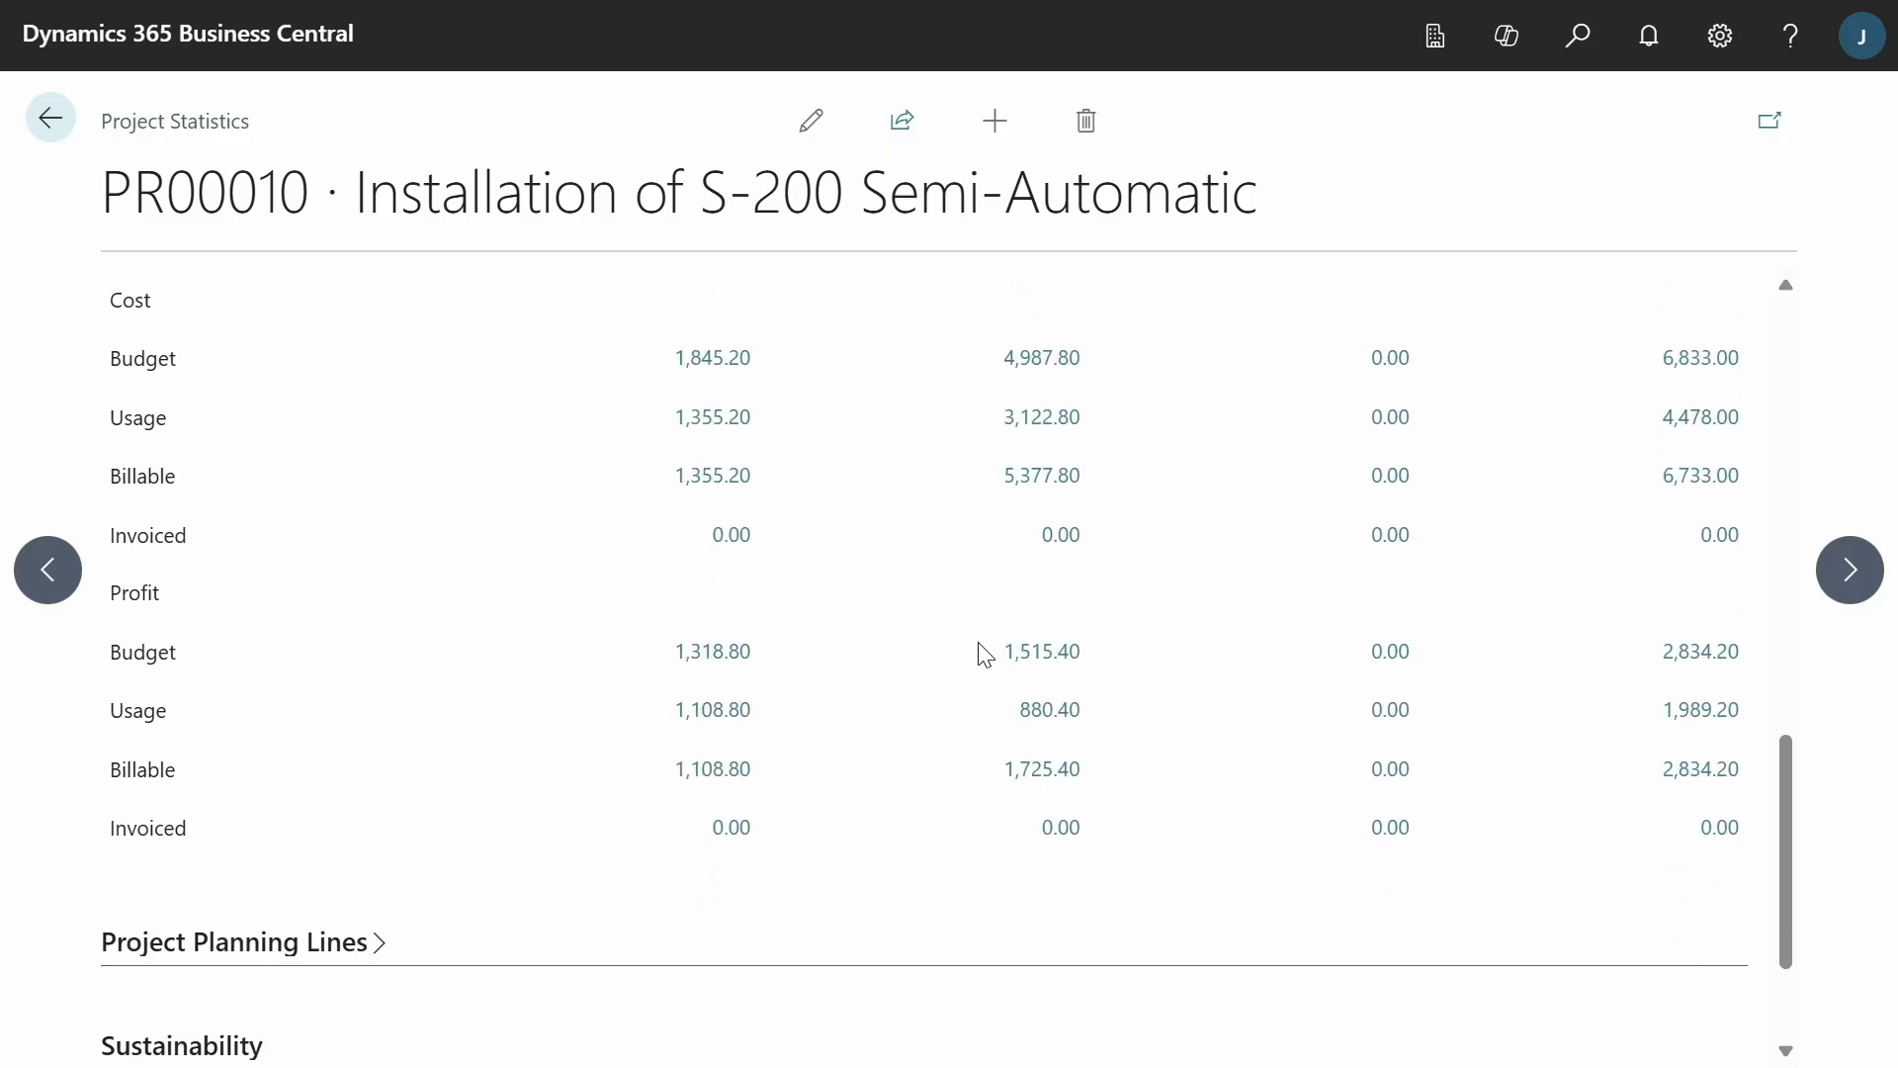
{"action": "scroll", "coordinate": [975, 644], "scroll_direction": "up", "scroll_amount": 10}
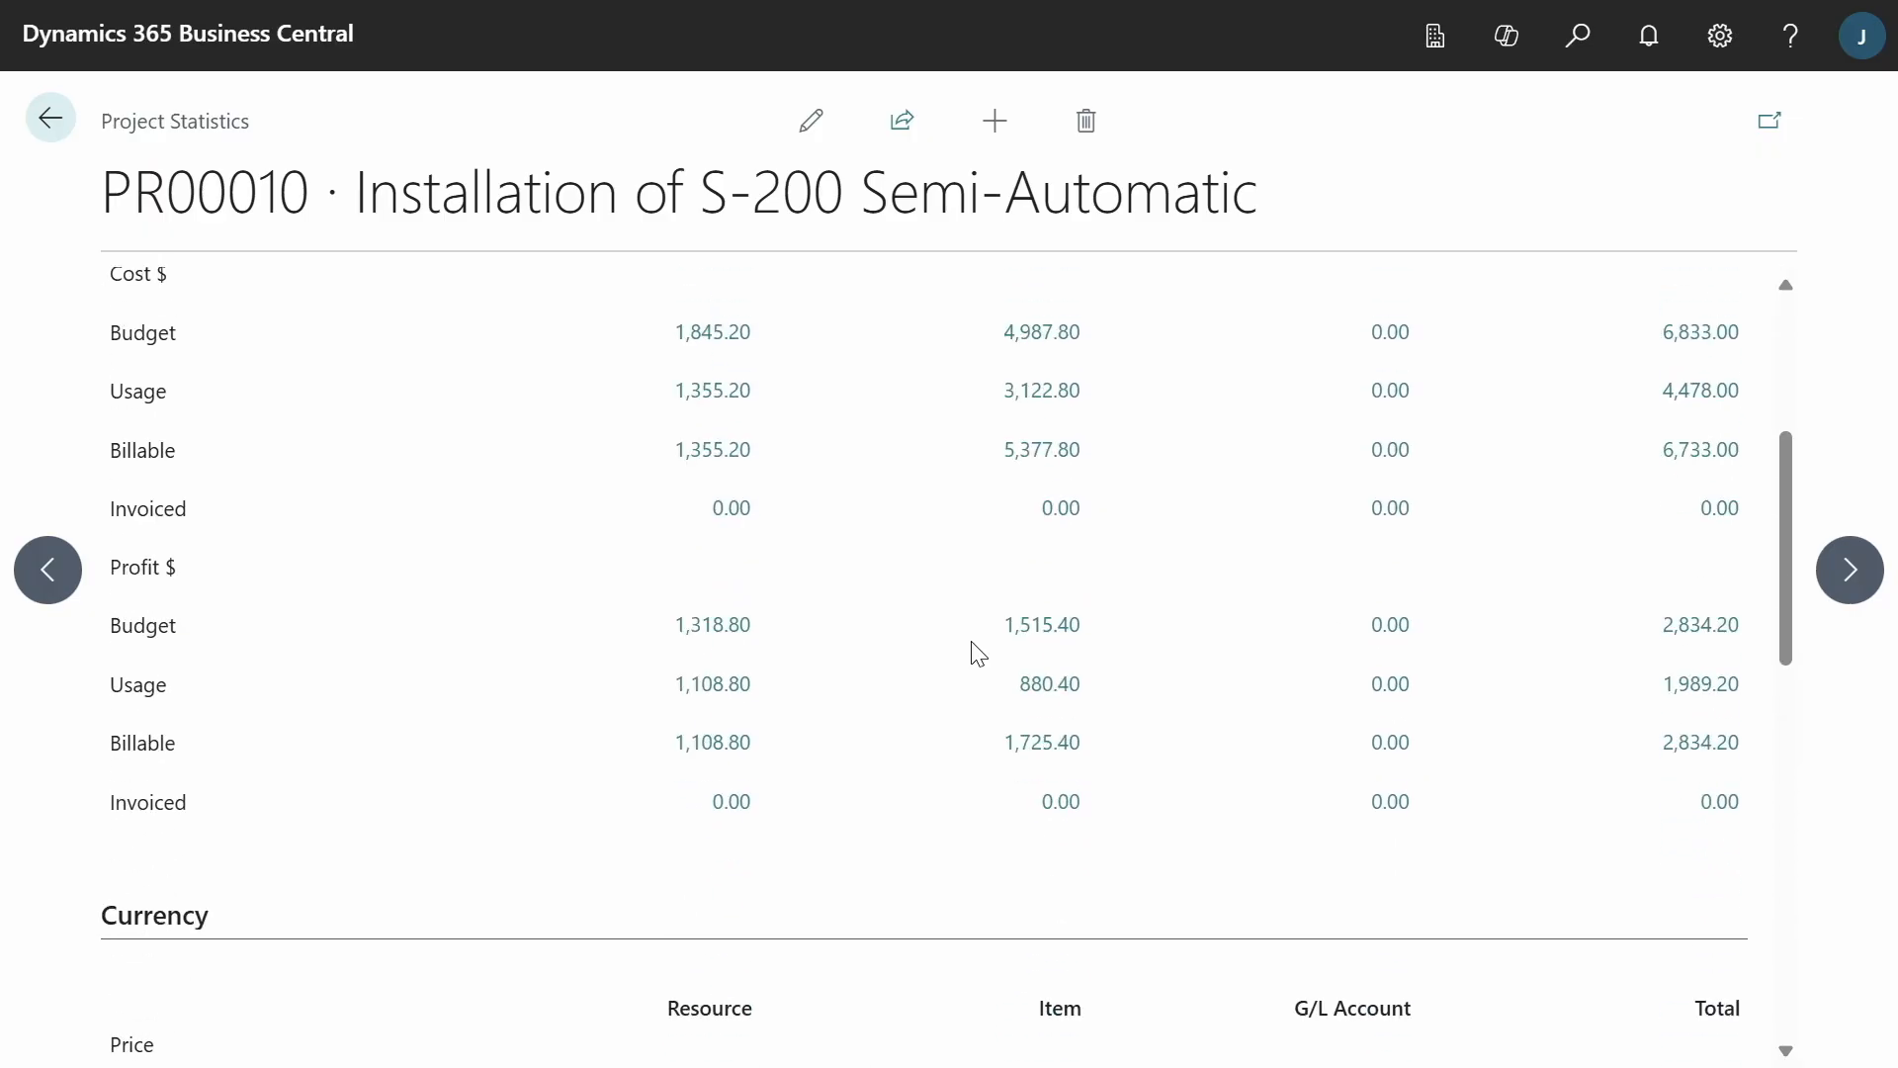
{"action": "scroll", "coordinate": [977, 655], "scroll_direction": "down", "scroll_amount": 10}
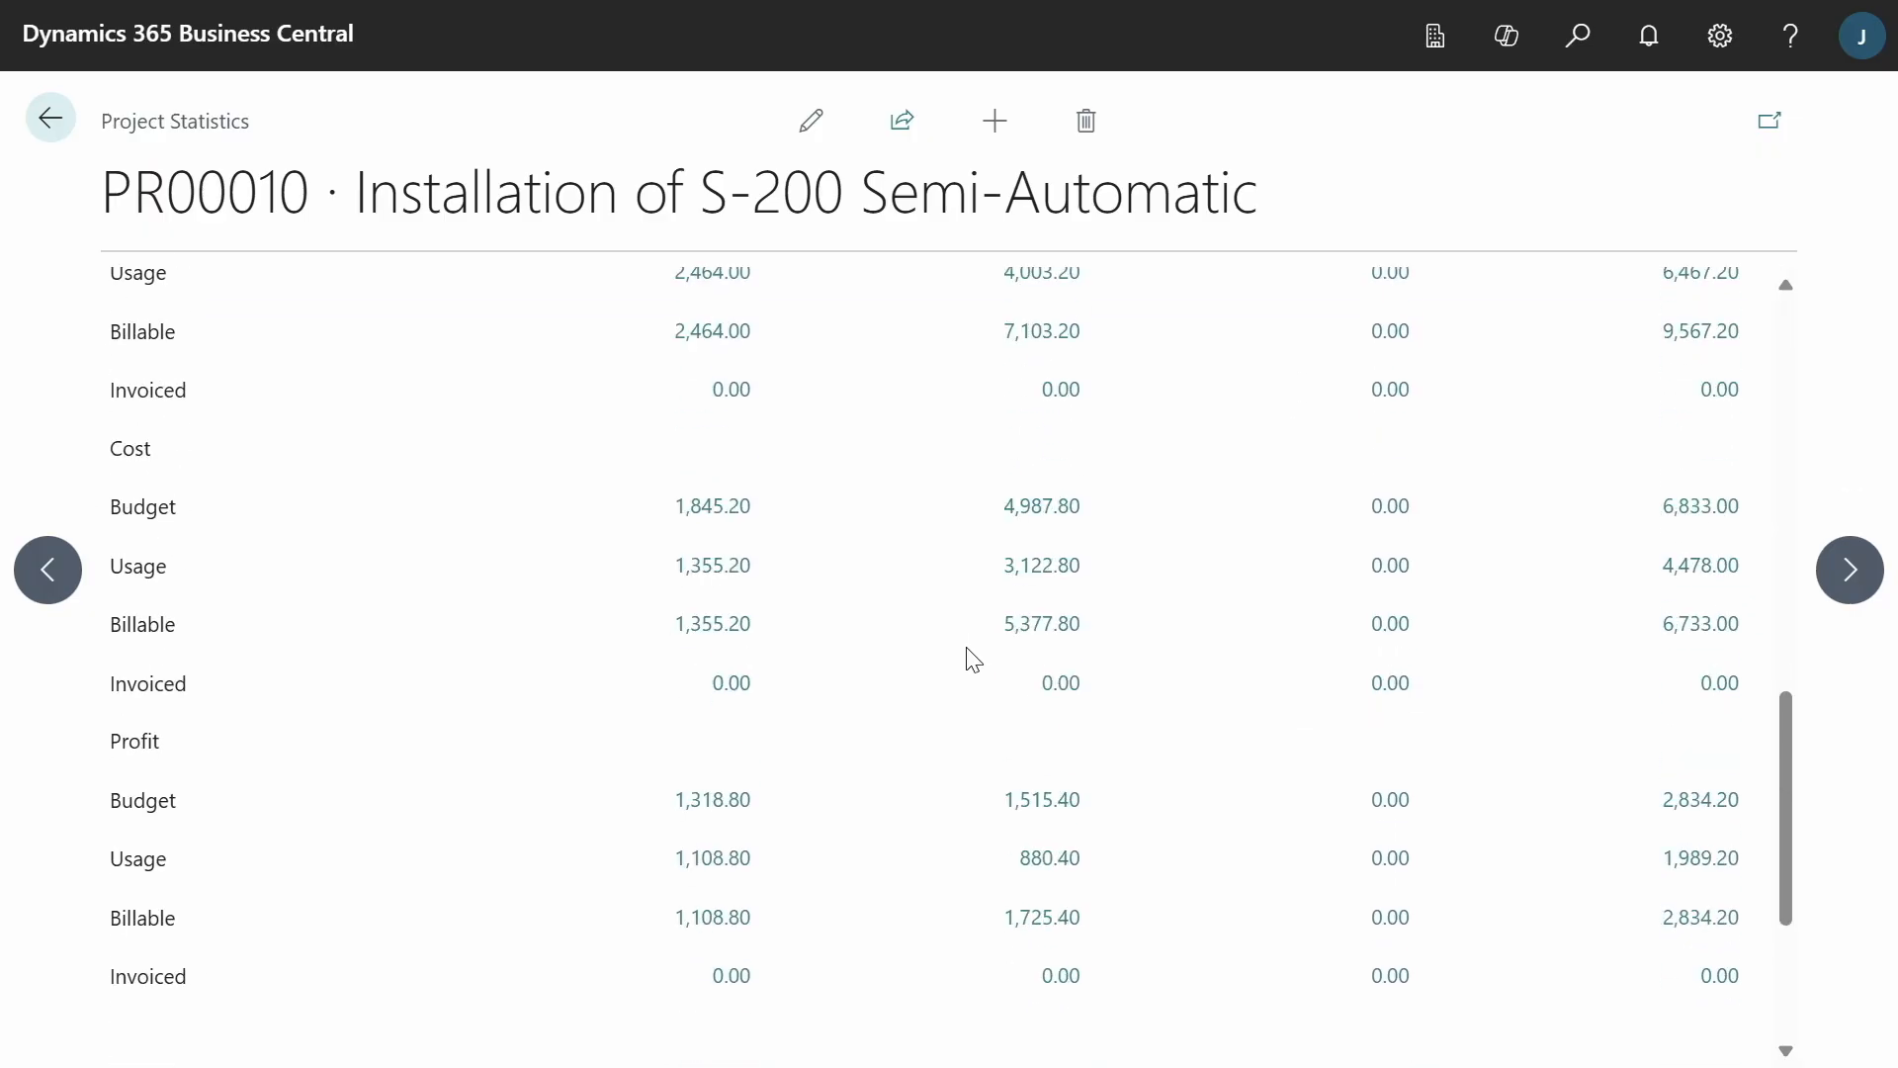